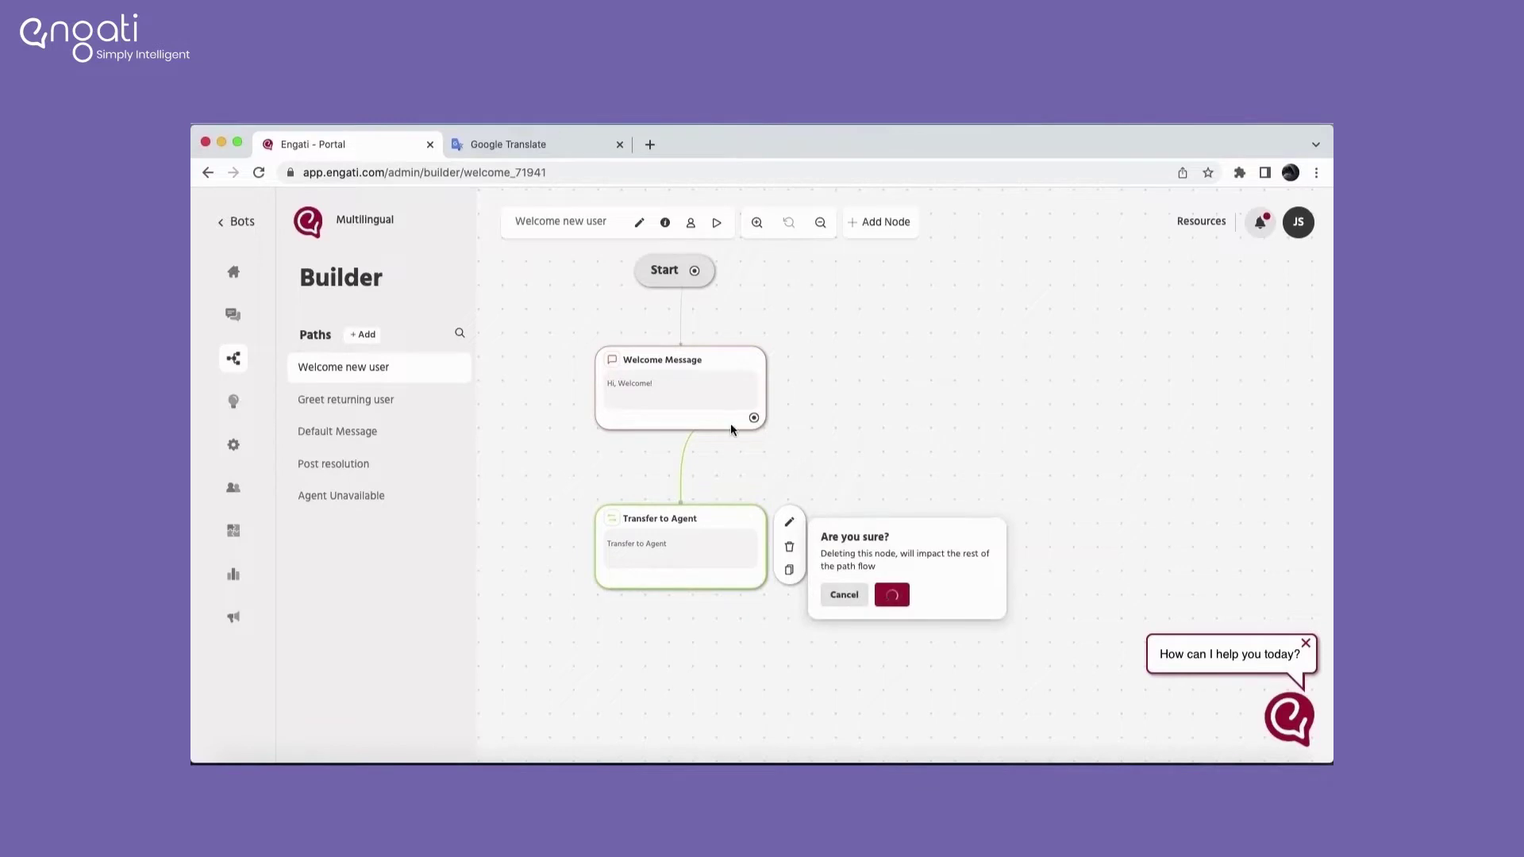
Step: Rewrite the welcome message to 'I am sam, your event booking conversational bot' and save it
left_click(697, 402)
key("BackSpace")
type(",")
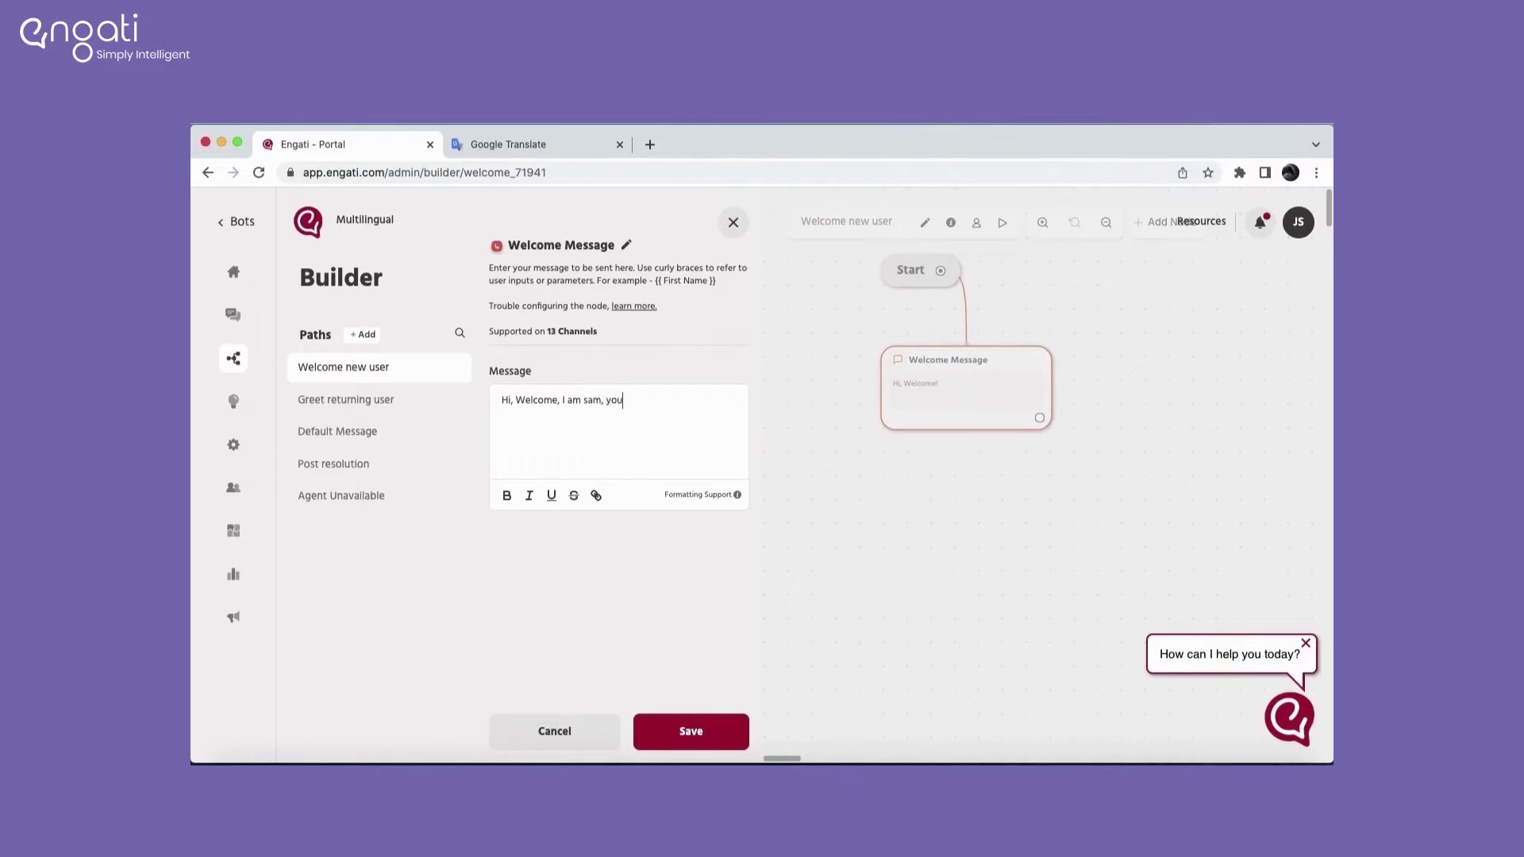
type("I am sam, your event booking conversati")
left_click(691, 731)
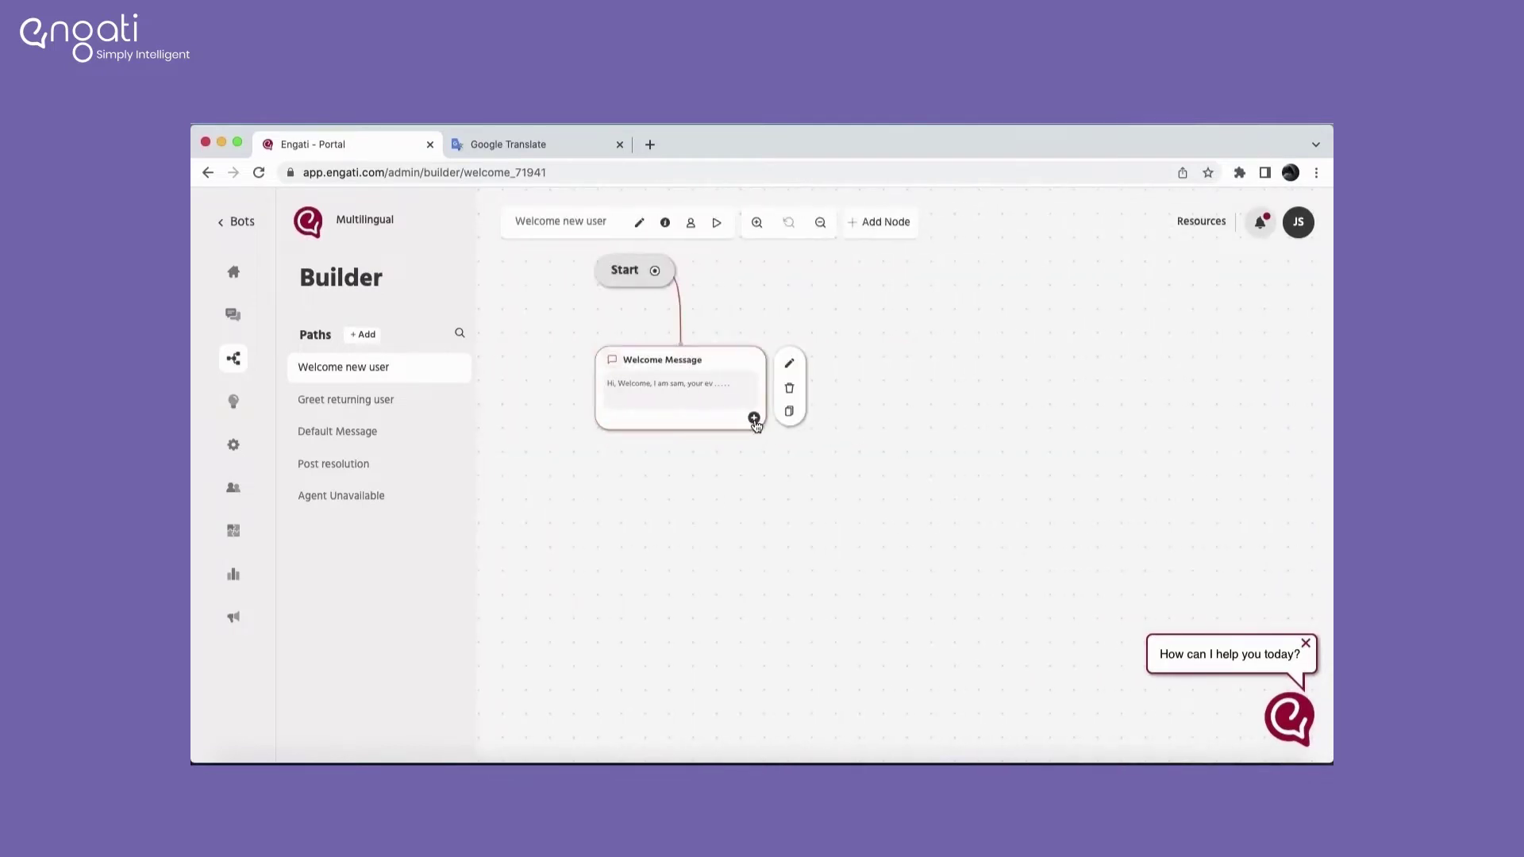
Step: Add an options message asking for the preferred language, with English and Spanish, below the welcome message
left_click(756, 415)
left_click(758, 381)
left_click(652, 416)
type("Please select your preferred language:")
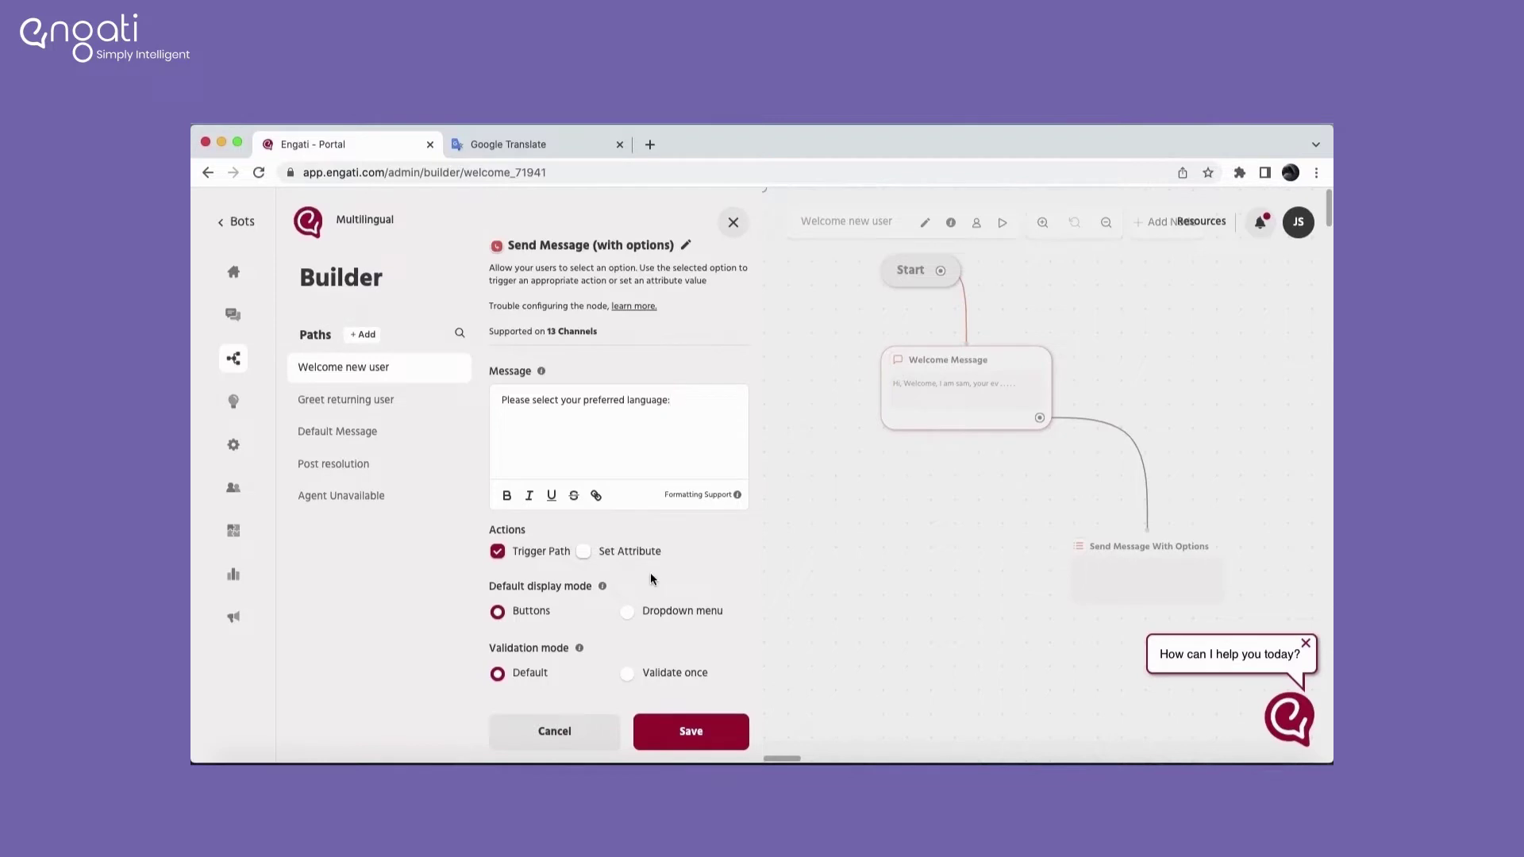
scroll(651, 573, "down", 3)
left_click(651, 575)
type("English")
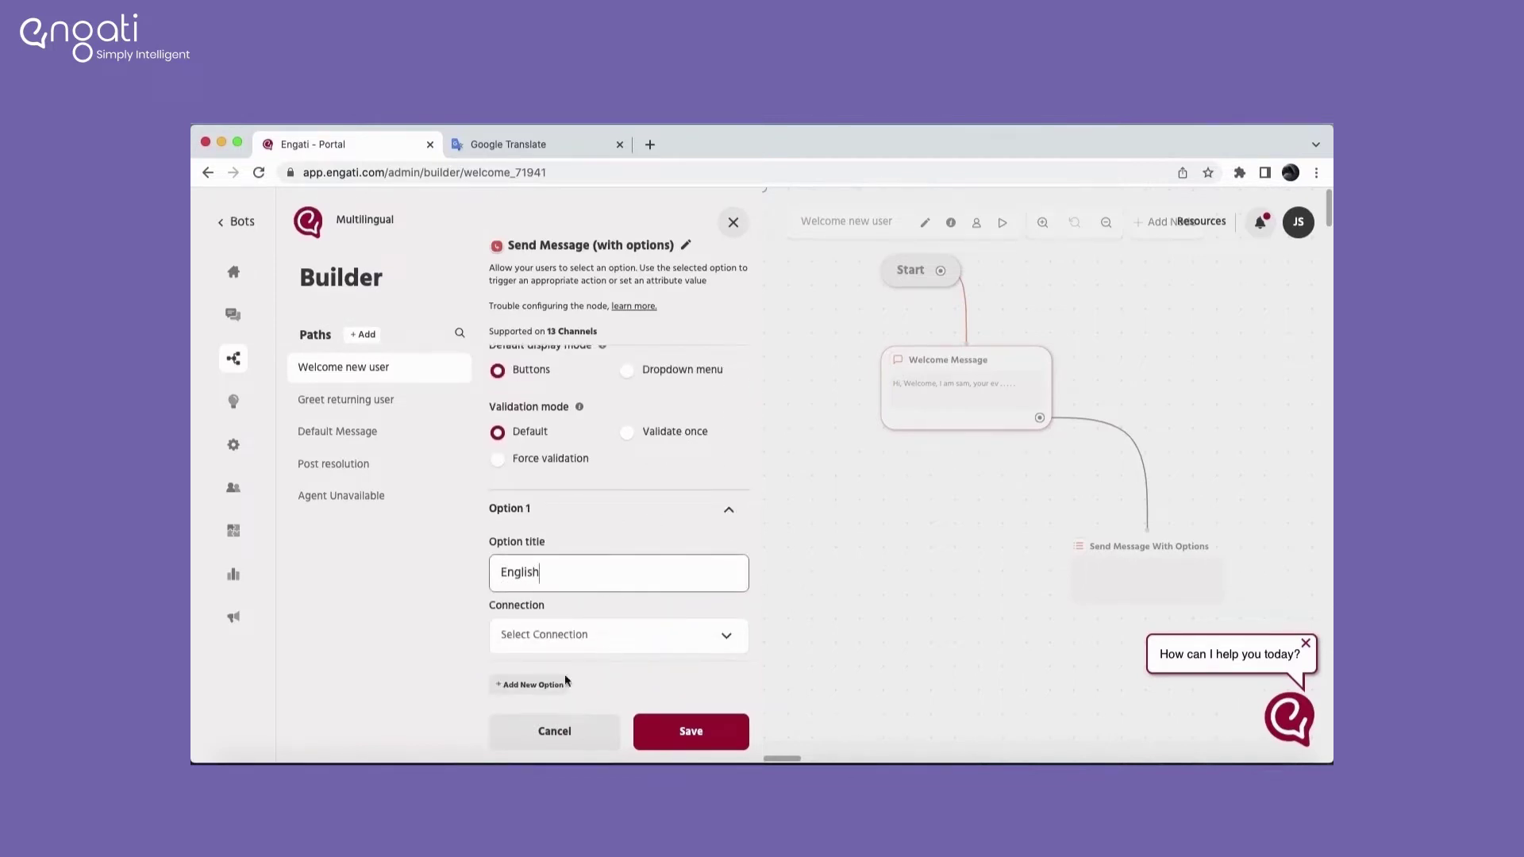
left_click(563, 682)
type("Spanish")
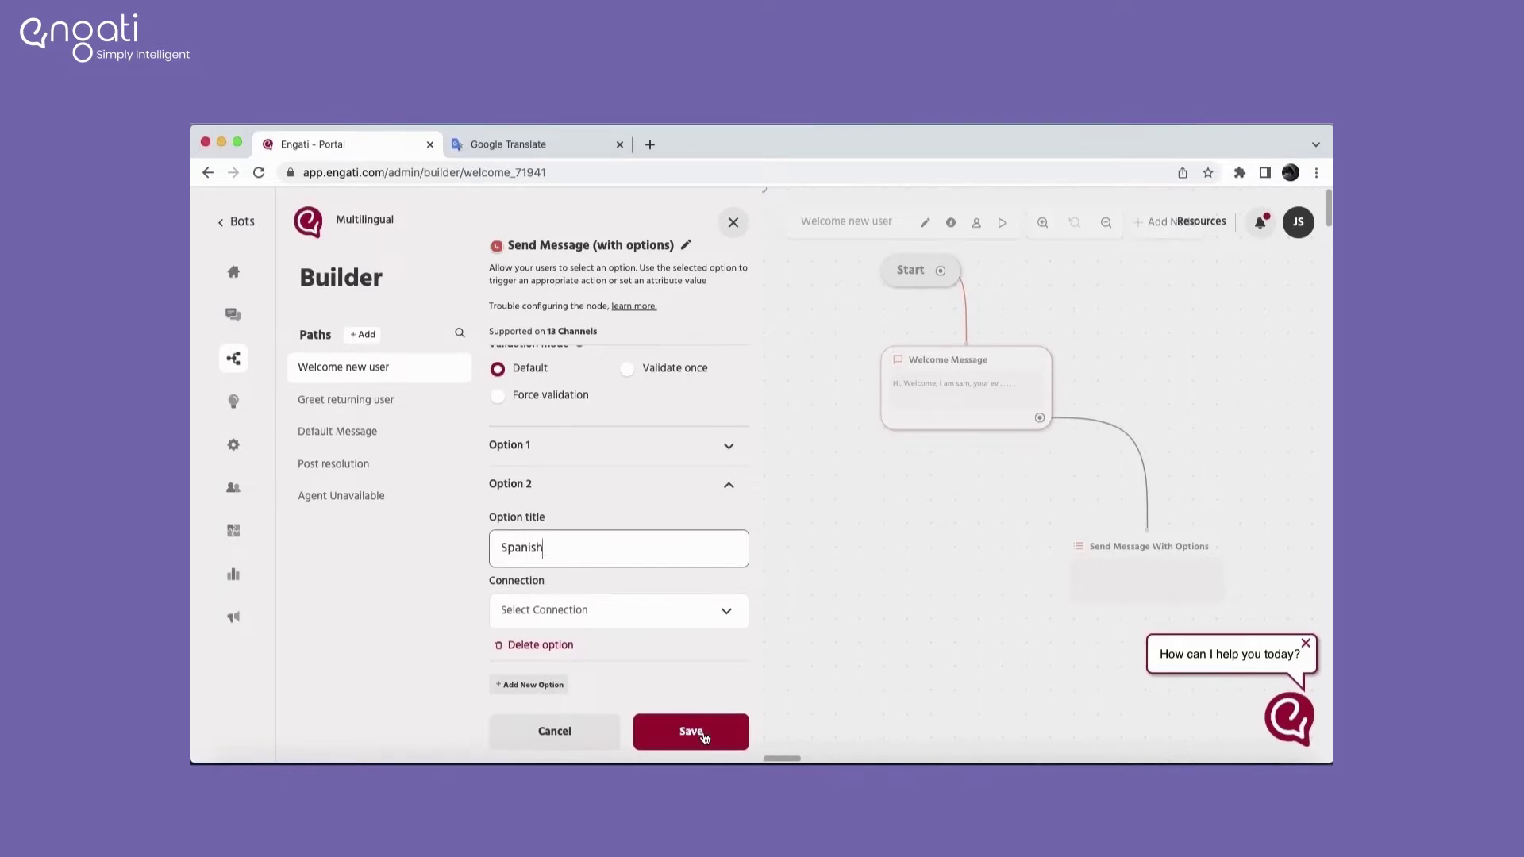
left_click(691, 731)
left_click_drag(843, 574, 717, 522)
Step: Create a new path named 'Main Menu'
left_click(367, 336)
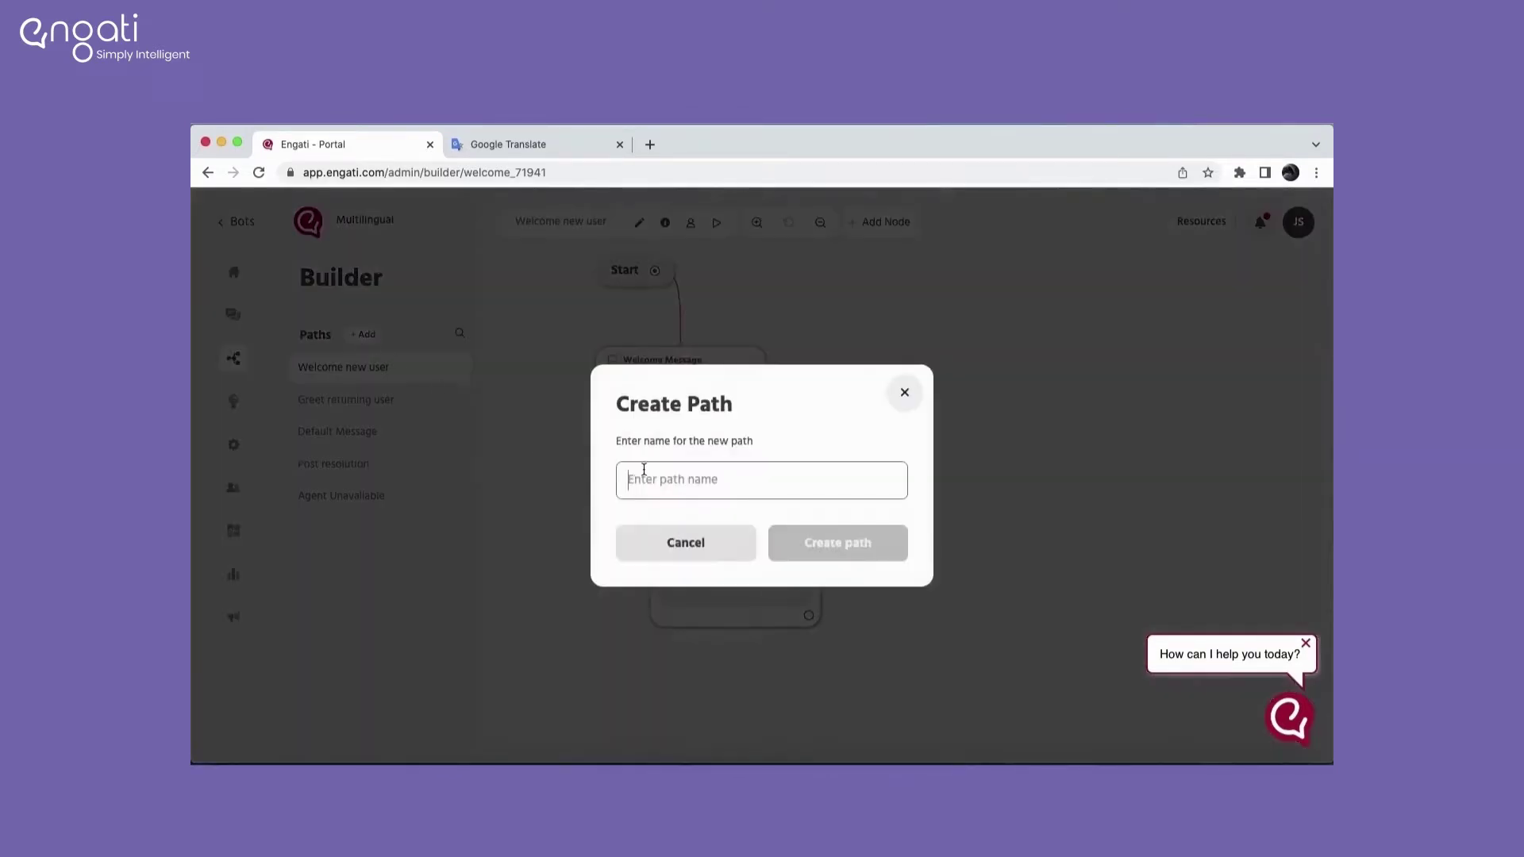
type("Main Menu")
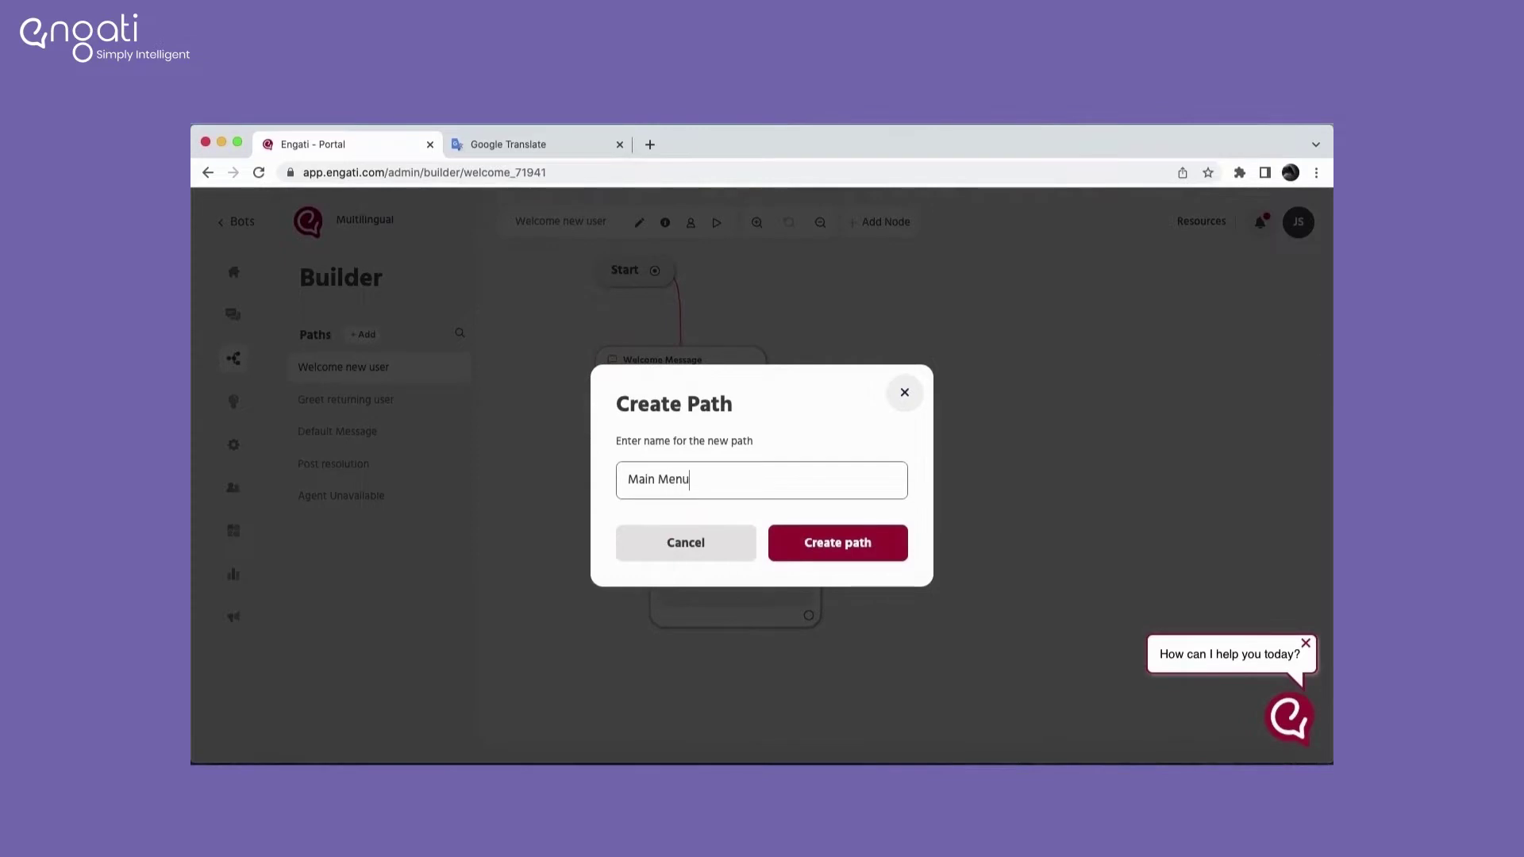
key("Return")
Step: Add a Request User Data node prompting for the user's mobile number
left_click(693, 271)
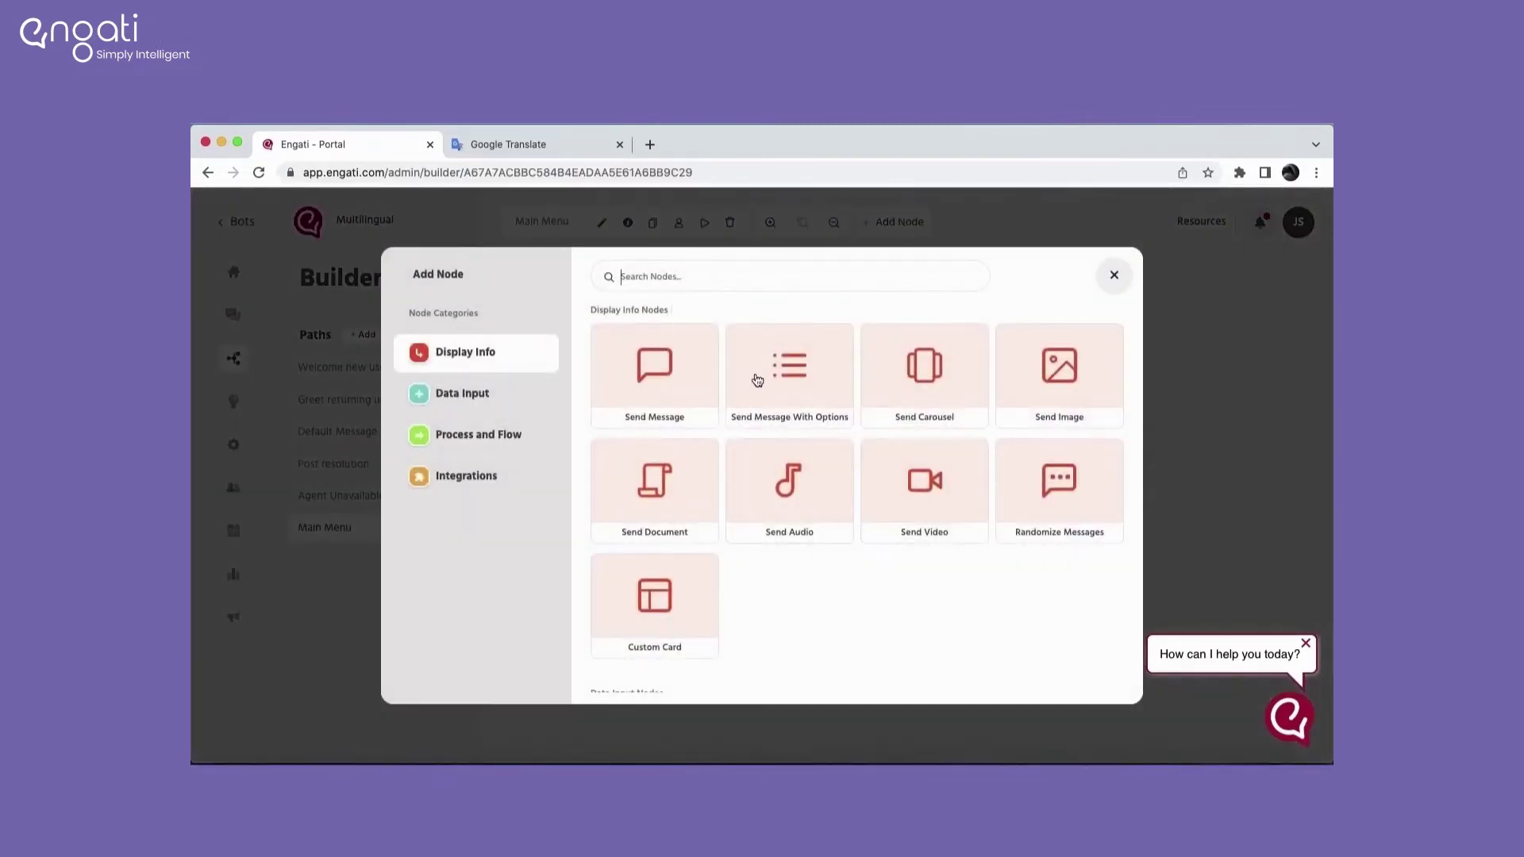
scroll(758, 380, "down", 5)
left_click(653, 587)
type("Please enter your mobile numb")
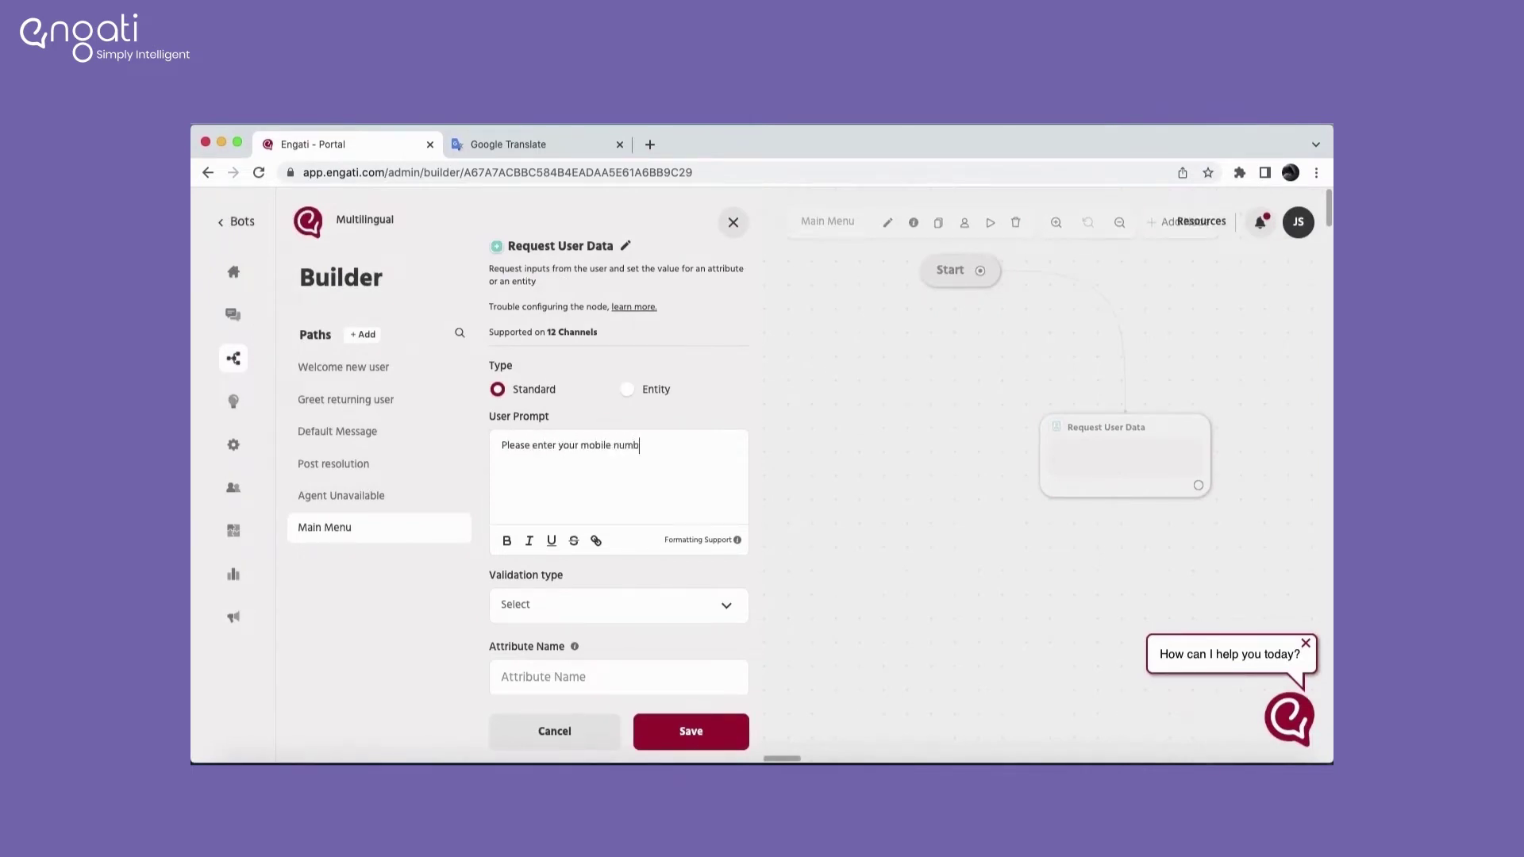
Step: Validate it as Mobile, store it in 'Mobile number' with message 'Invalid number', and save
scroll(585, 516, "down", 2)
left_click(585, 554)
scroll(585, 510, "down", 5)
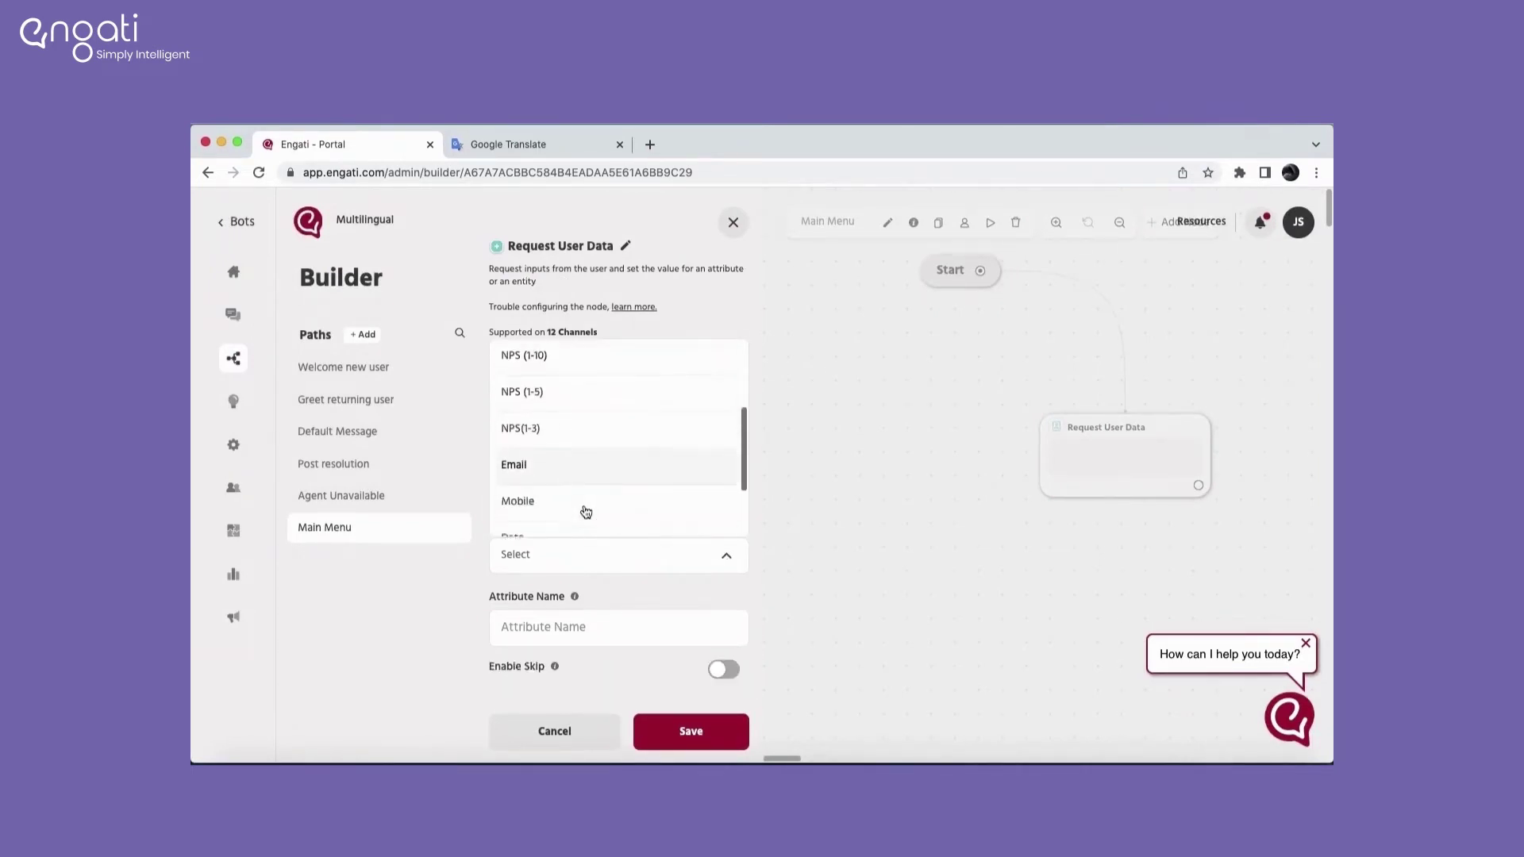
left_click(567, 464)
left_click(536, 627)
type("Mobile number")
scroll(619, 520, "down", 2)
left_click(619, 627)
type("Invalid number")
scroll(620, 635, "down", 1)
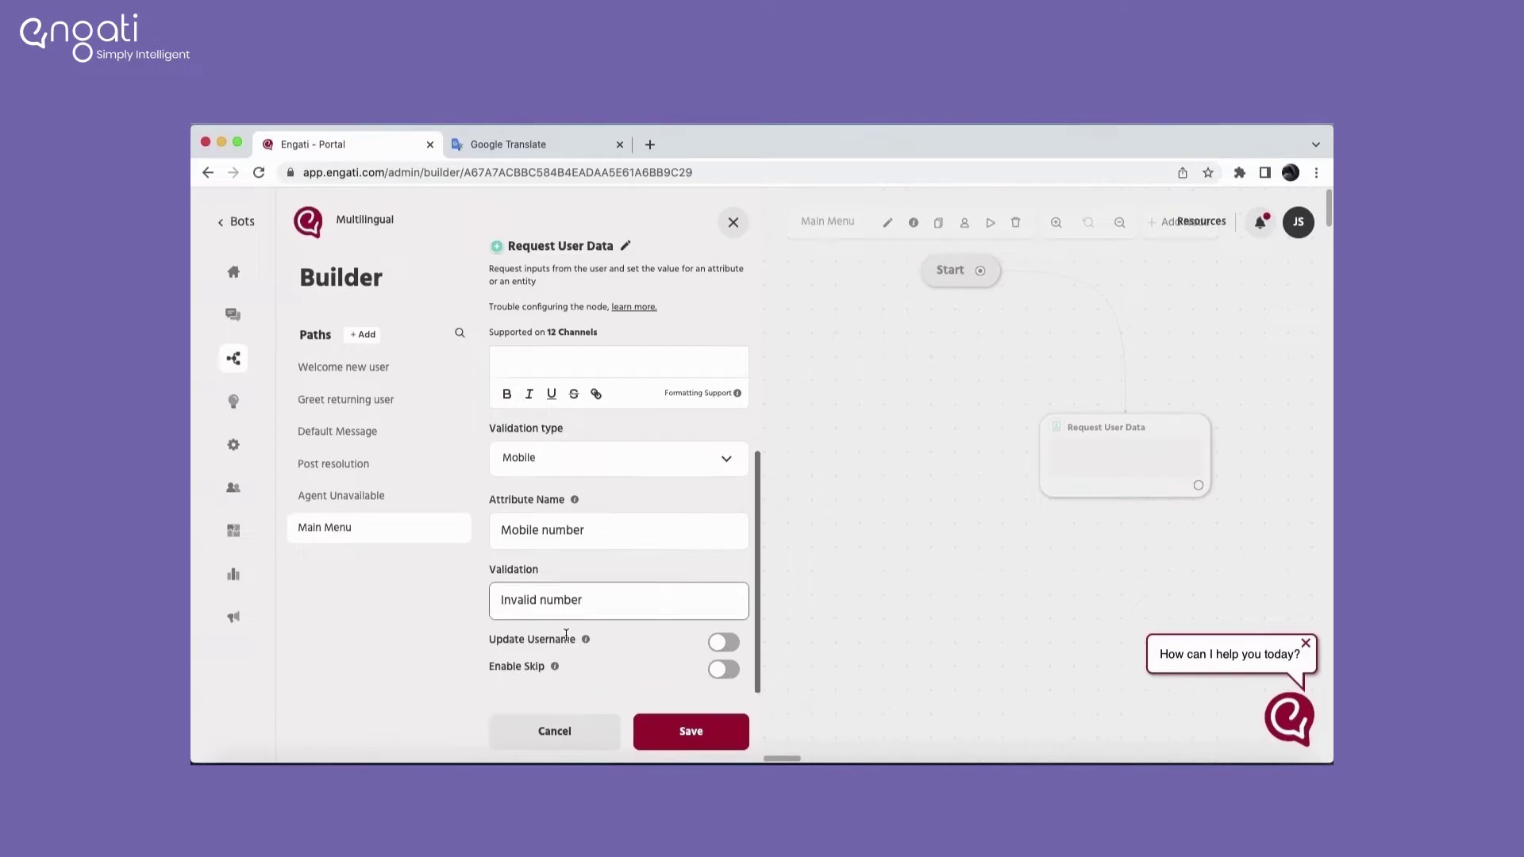
left_click(667, 729)
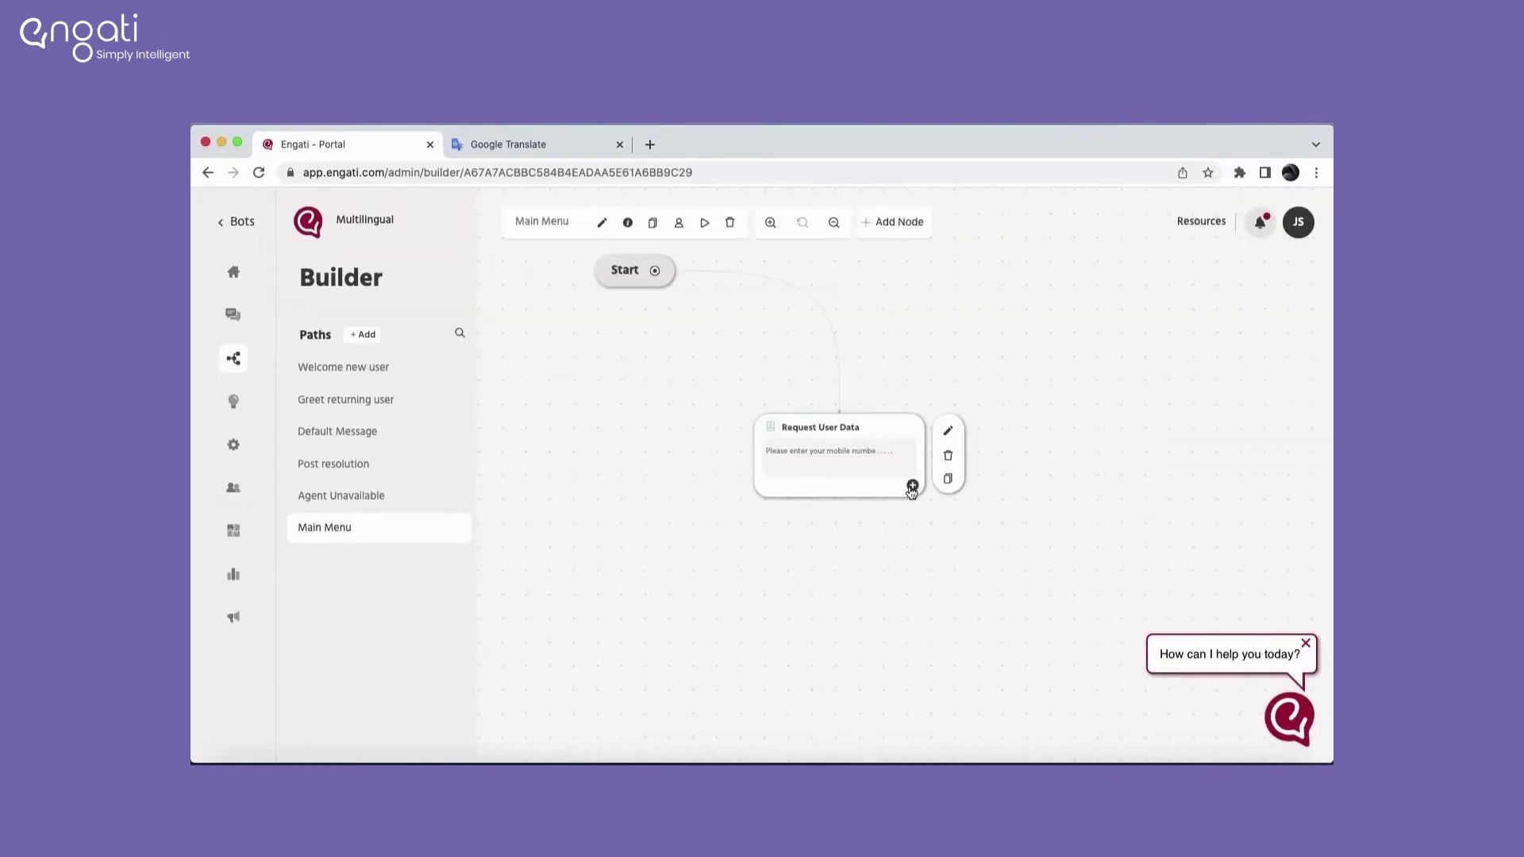
Step: Add another Request User Data node with the prompt 'Your booking date:'
left_click(913, 485)
left_click(476, 393)
left_click(655, 564)
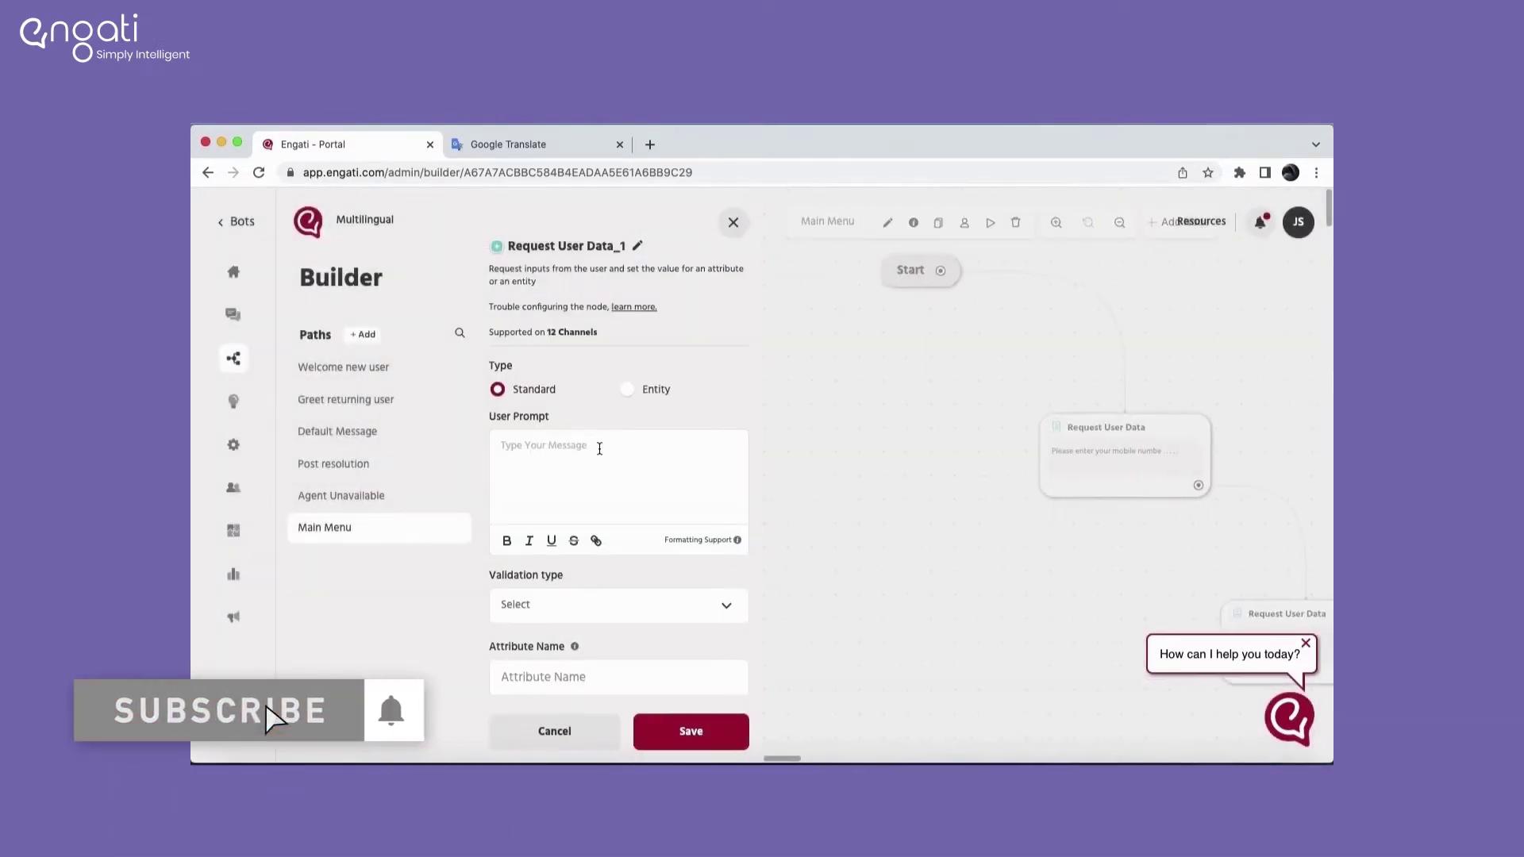
type("YO")
key("BackSpace")
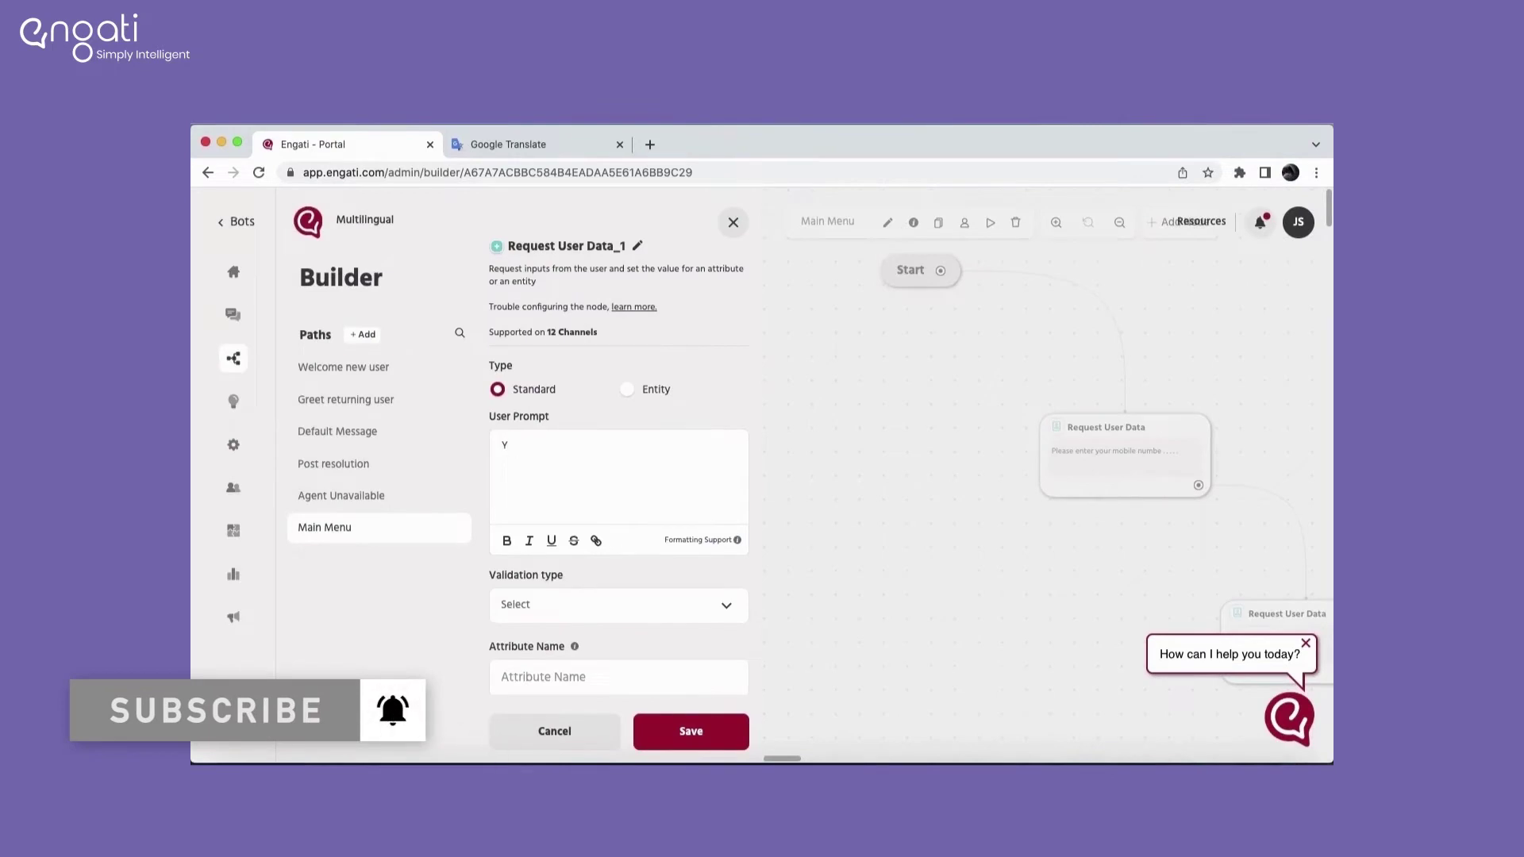
type("our booking date:")
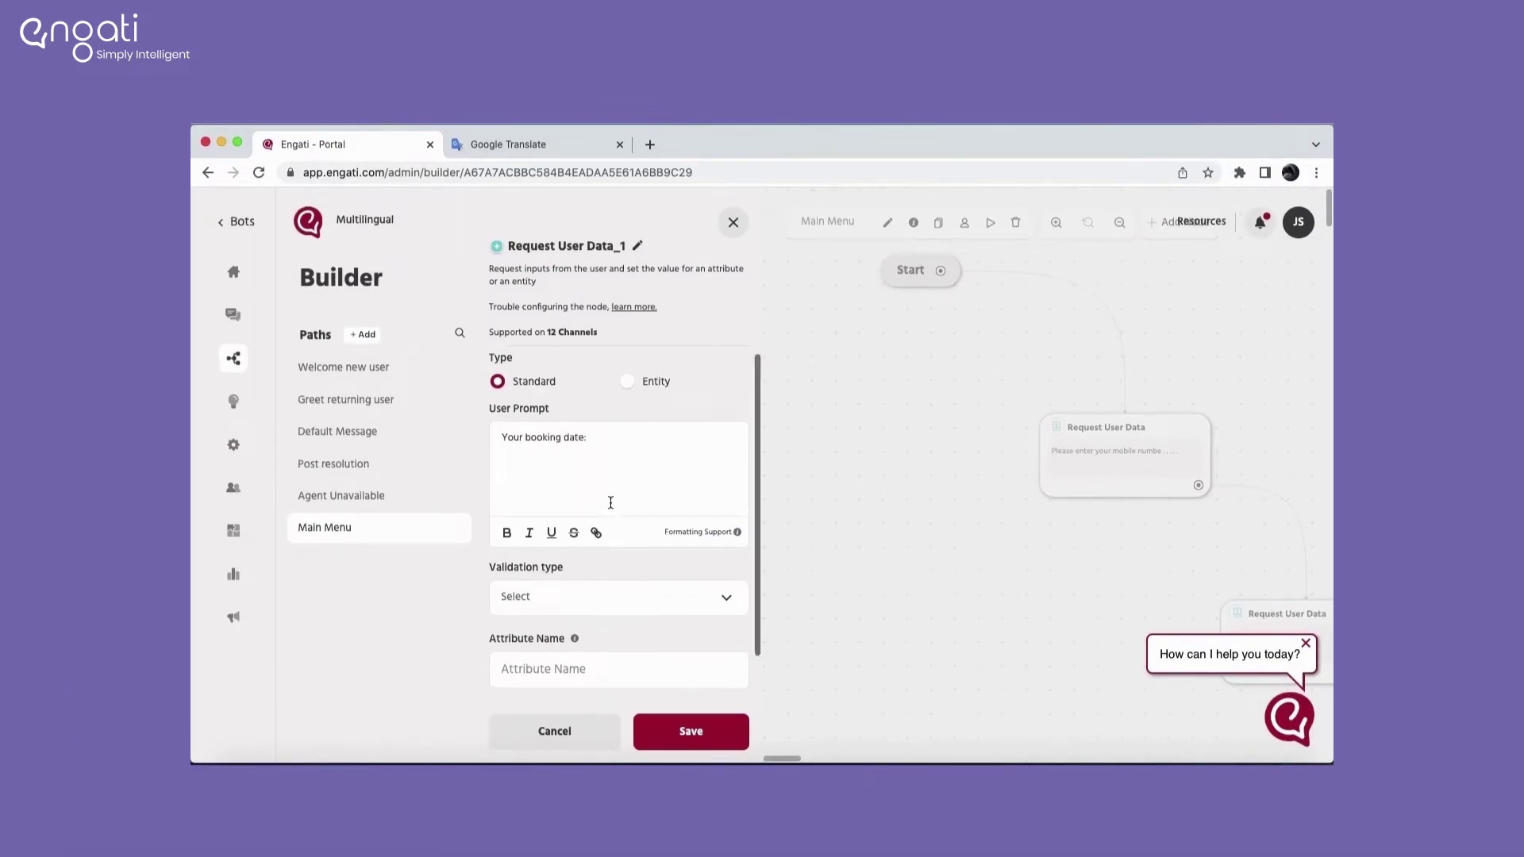
Step: Set validation type Date, attribute 'Date', invalid message 'Invalid', and save the node
scroll(575, 516, "down", 1)
left_click(575, 554)
scroll(572, 477, "down", 5)
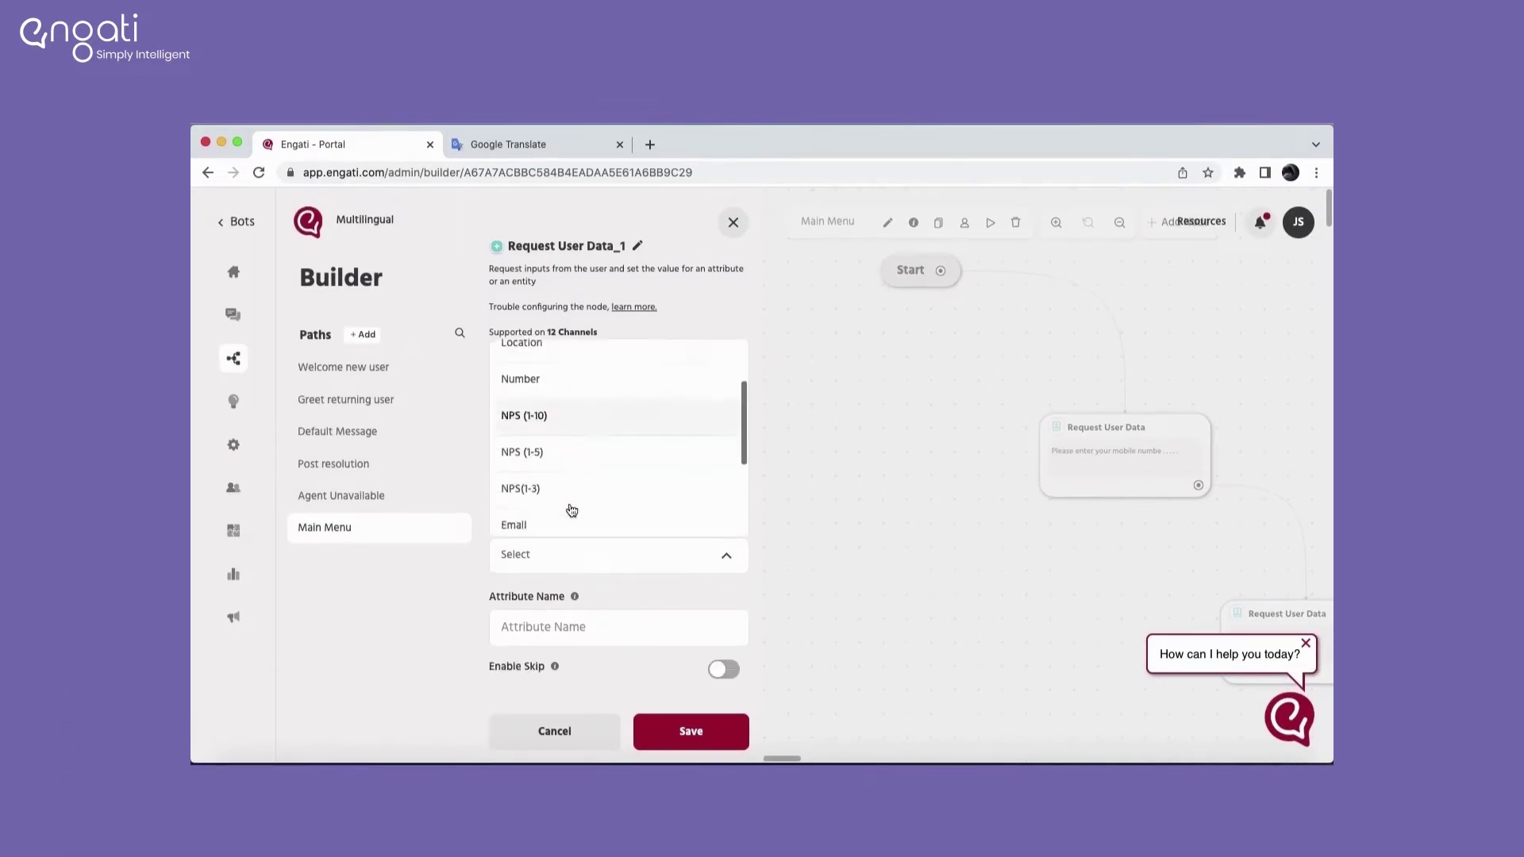
left_click(548, 448)
left_click(548, 627)
type("Date")
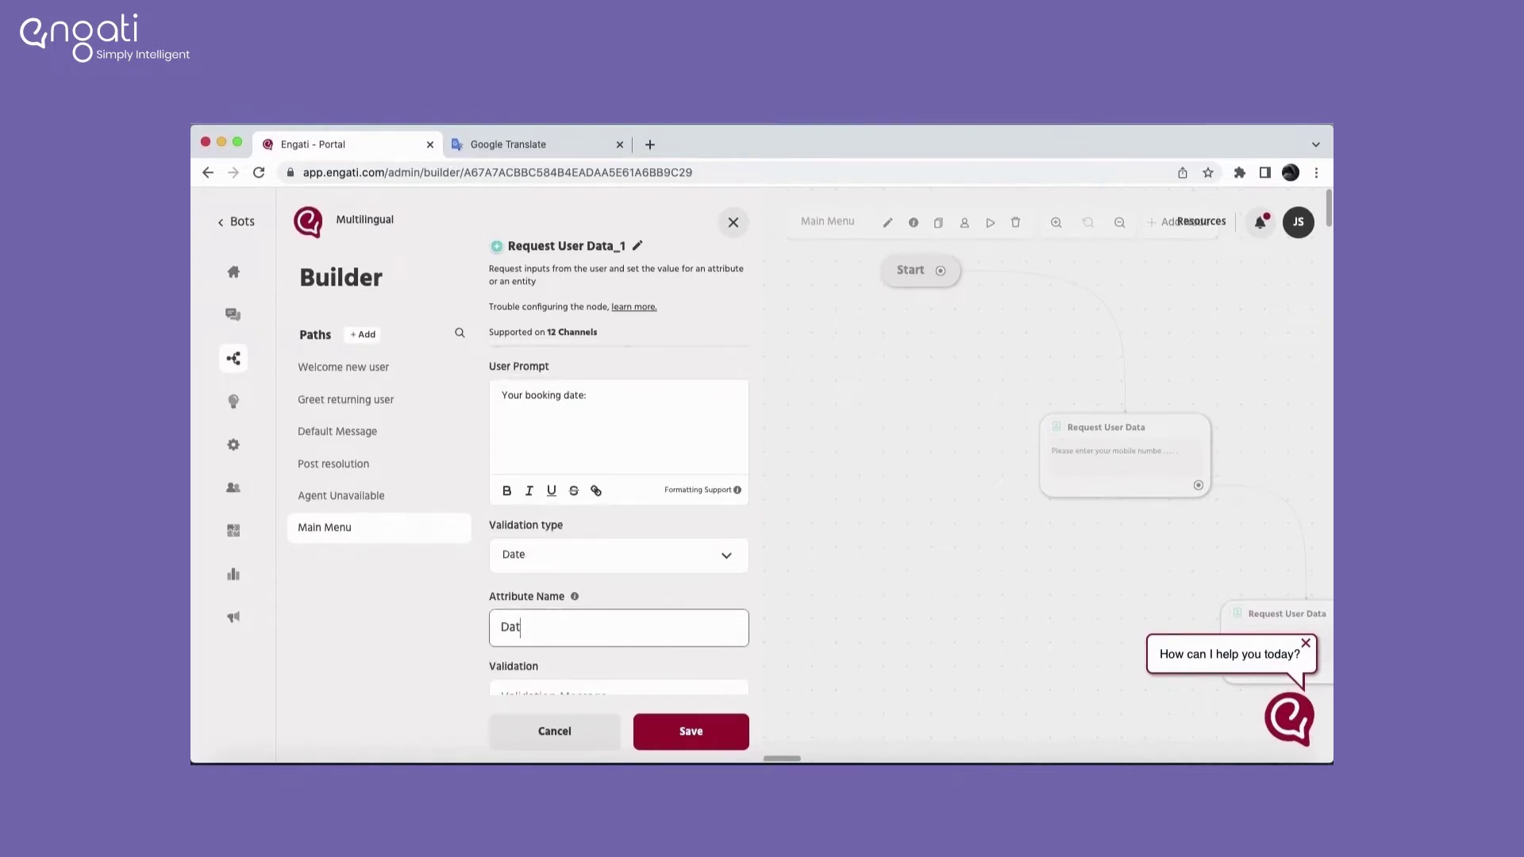
scroll(570, 656, "down", 1)
left_click(570, 626)
type("Invalid")
left_click(668, 726)
Step: Position the booking date node below the mobile number step
right_click(960, 541)
left_click(840, 565)
left_click_drag(988, 621, 854, 592)
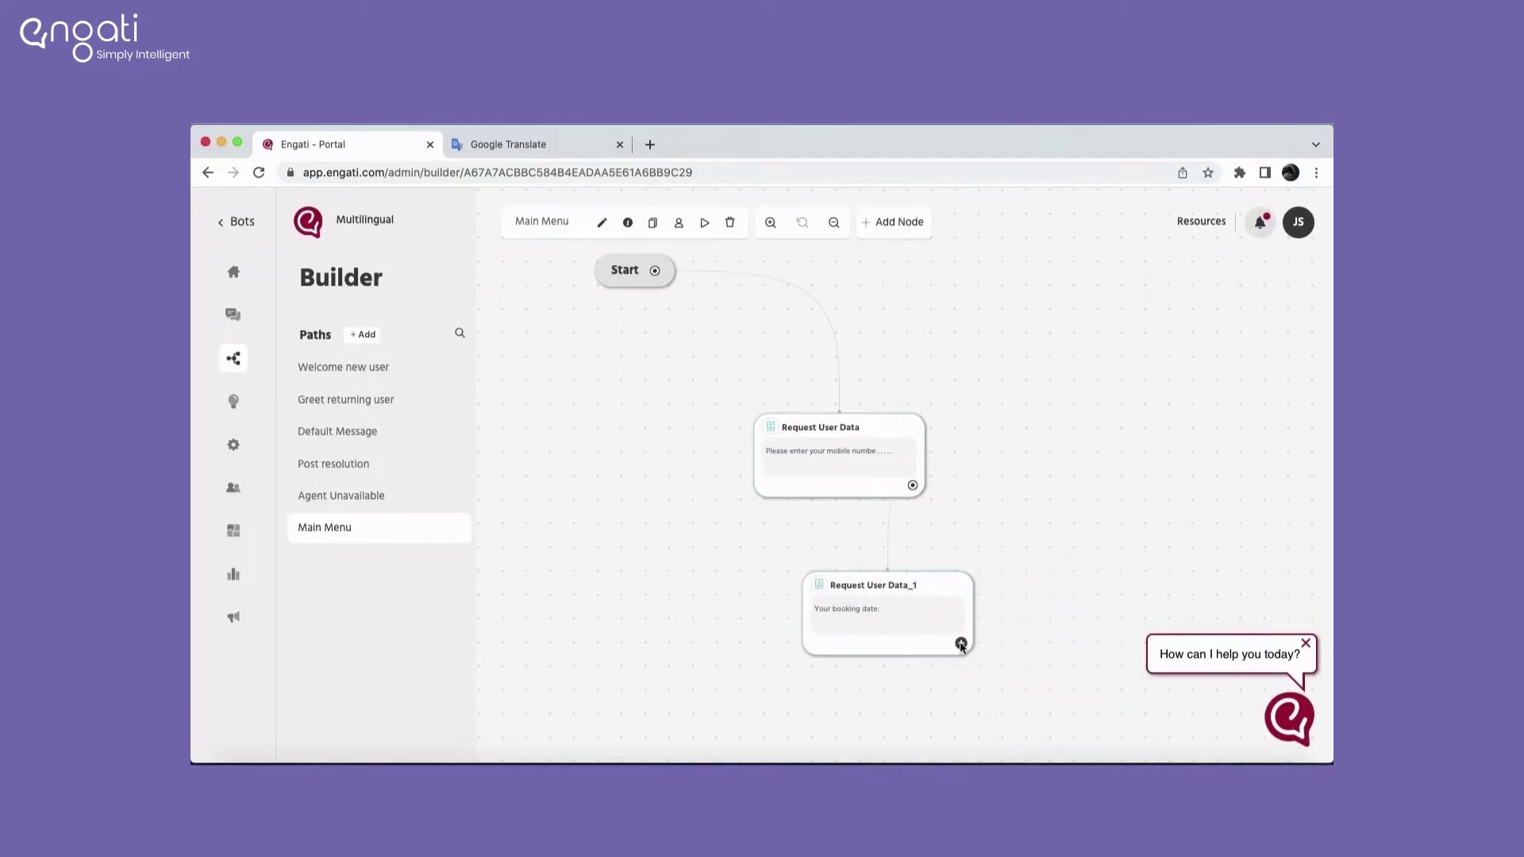
Step: Add a Send Message node: 'Your request has been noted.Our agent will get back to you shortly.'
left_click(962, 644)
left_click(658, 409)
type("Your request has been noted.Our")
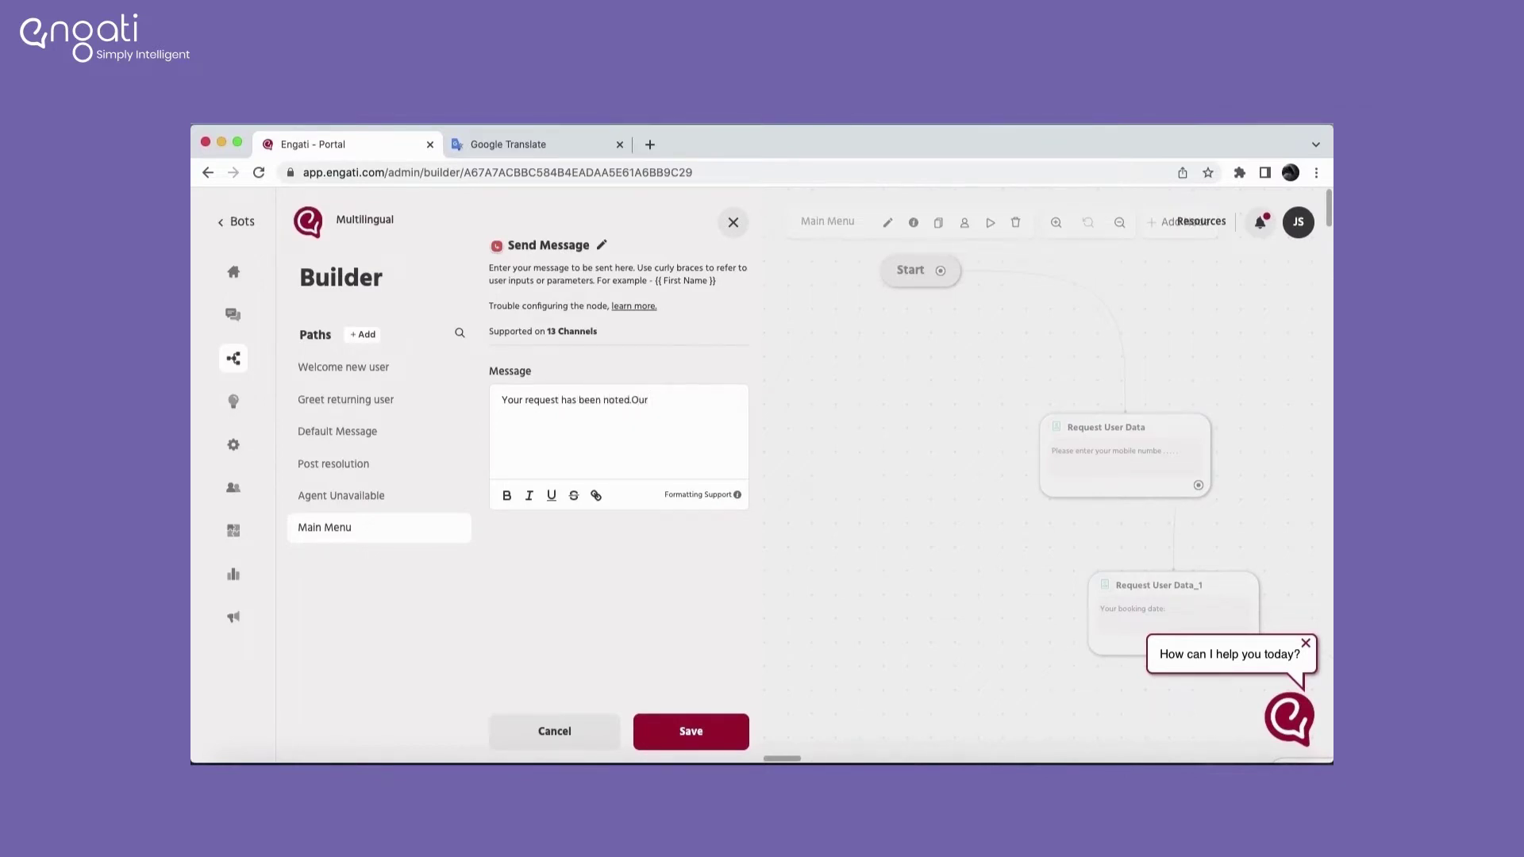
type("ill get")
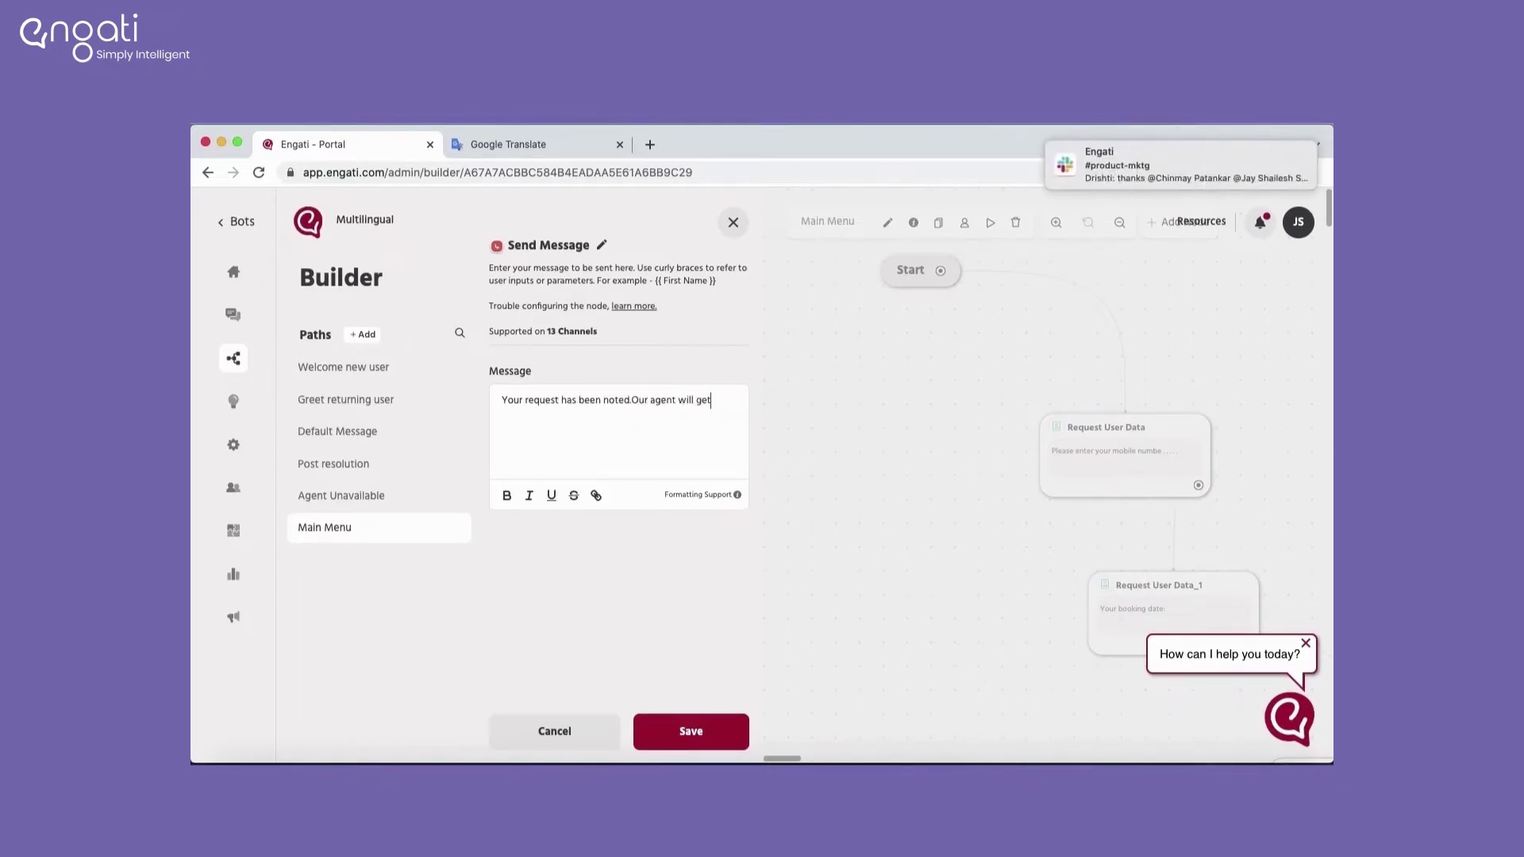
type(" back to you")
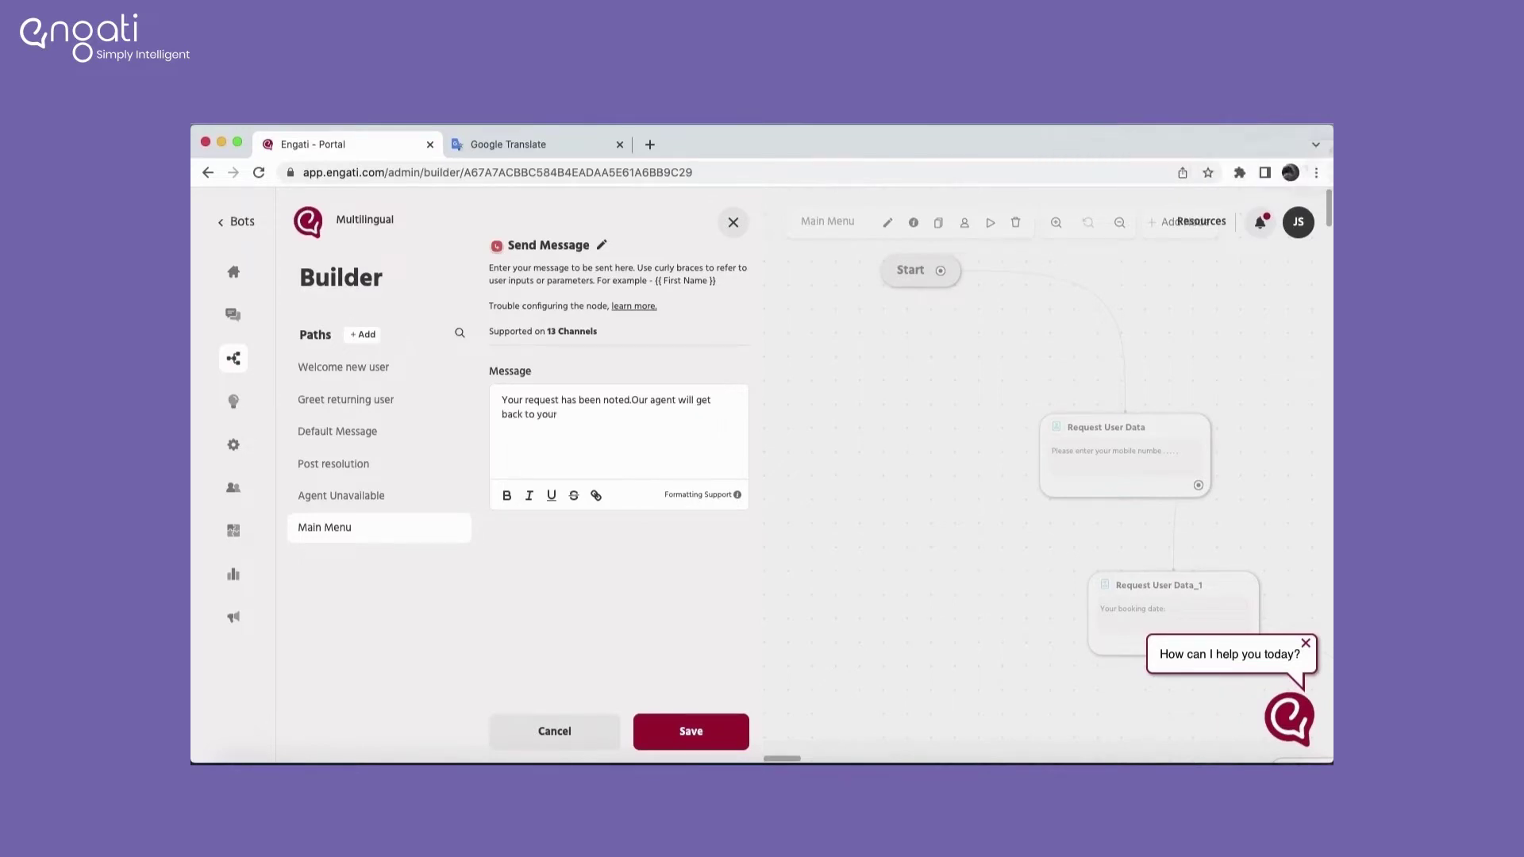
left_click(668, 723)
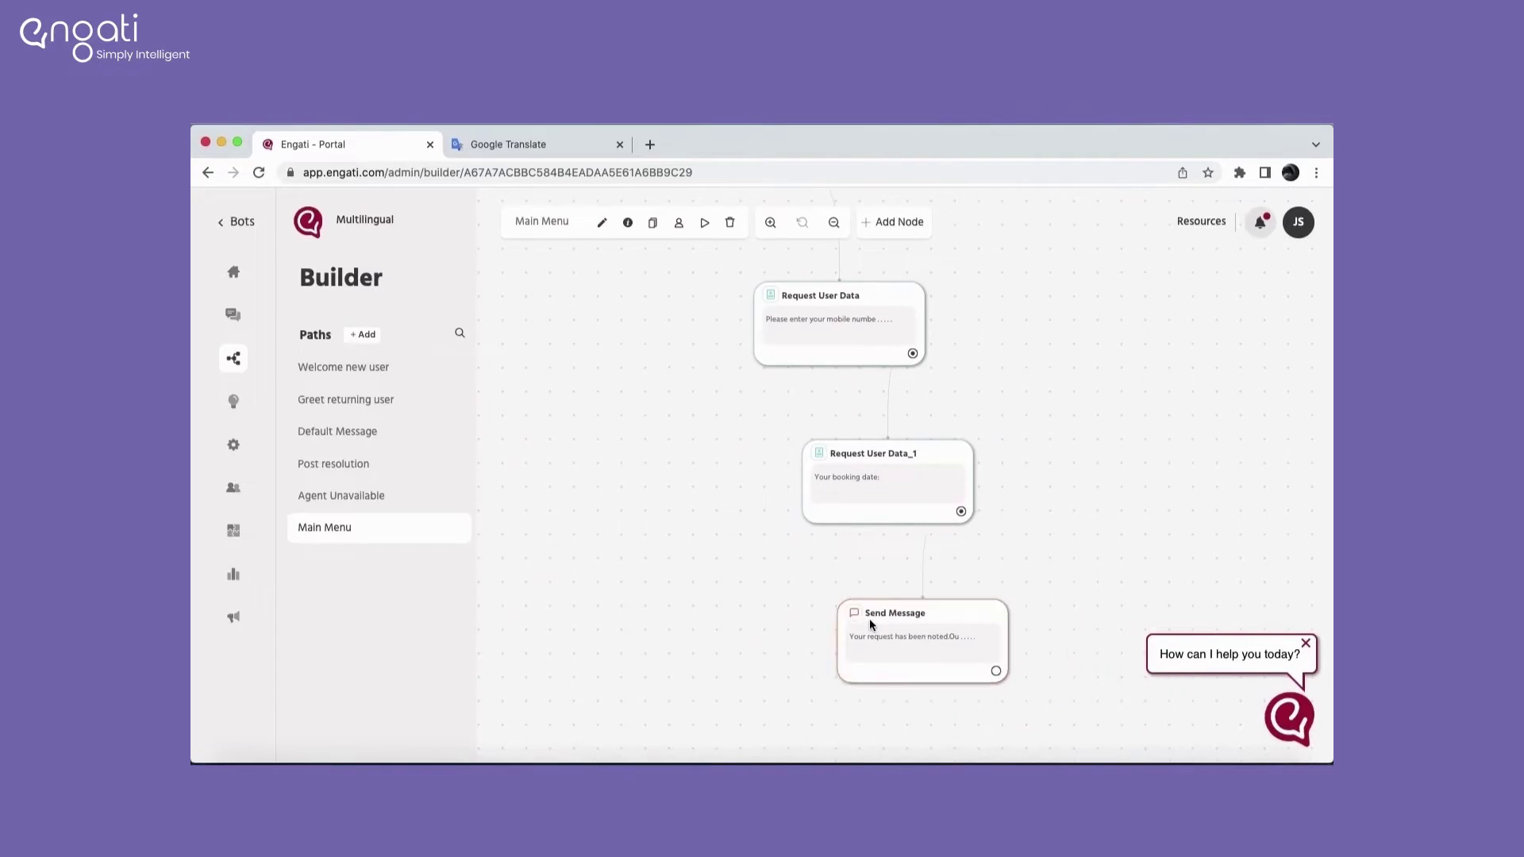
Step: Enable multi-language support in the bot's Languages settings
left_click(235, 446)
left_click(332, 478)
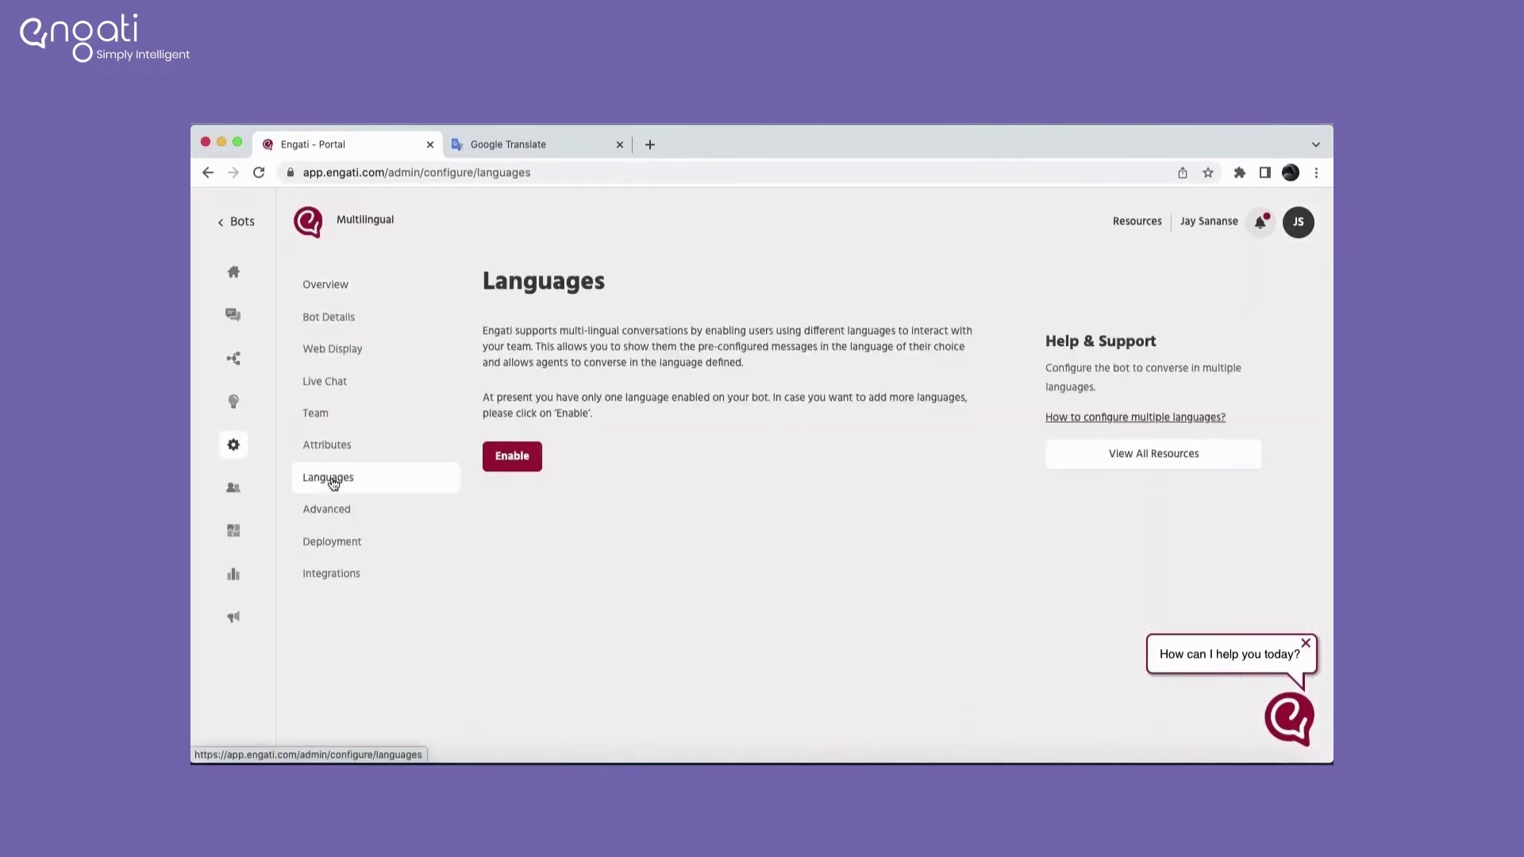
left_click(513, 459)
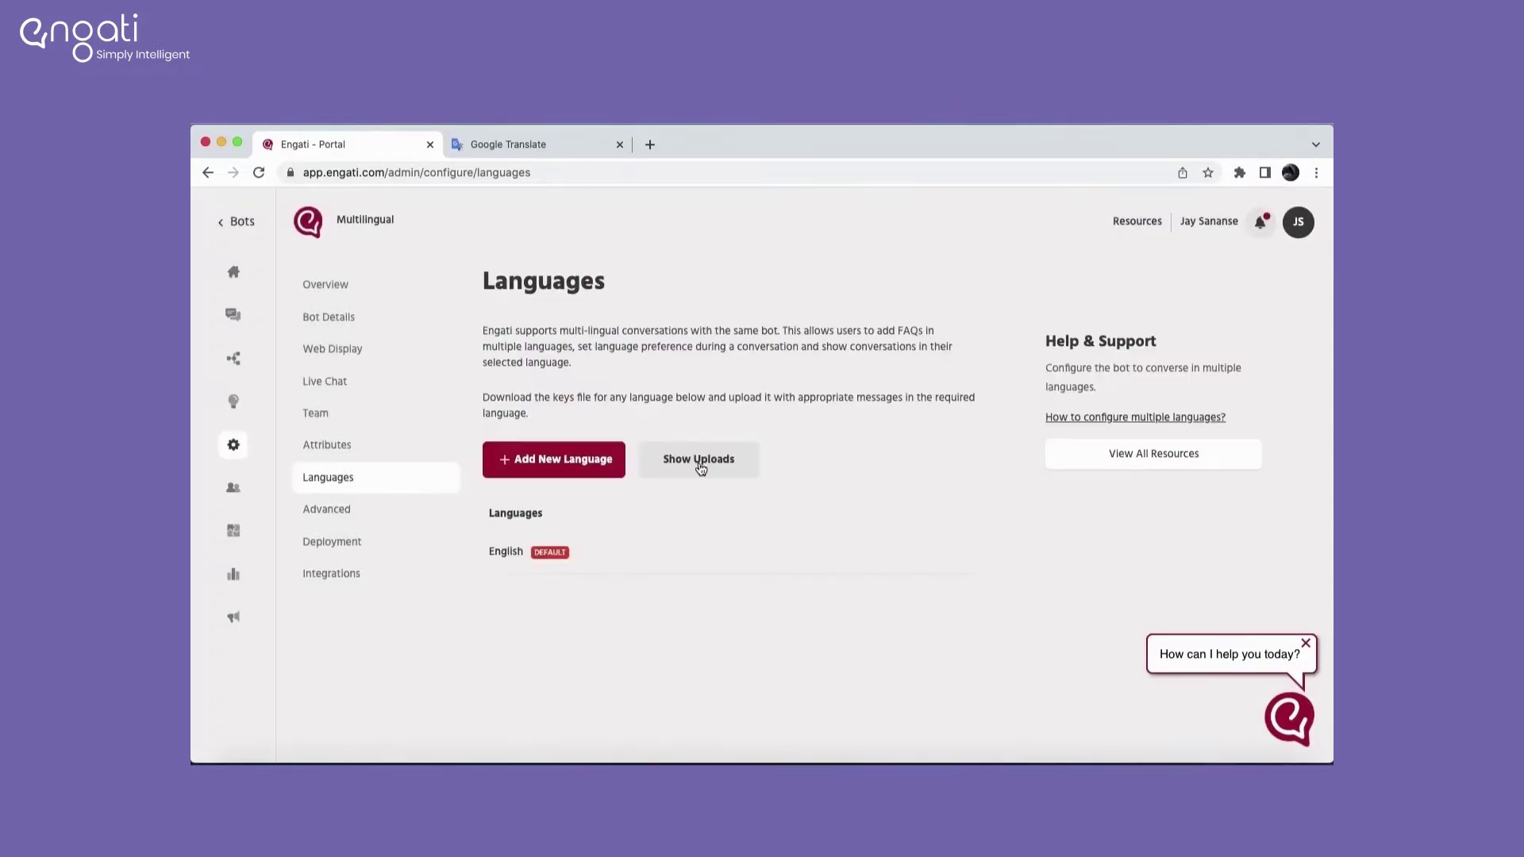
Step: Add Spanish as a new bot language alongside English
left_click(608, 461)
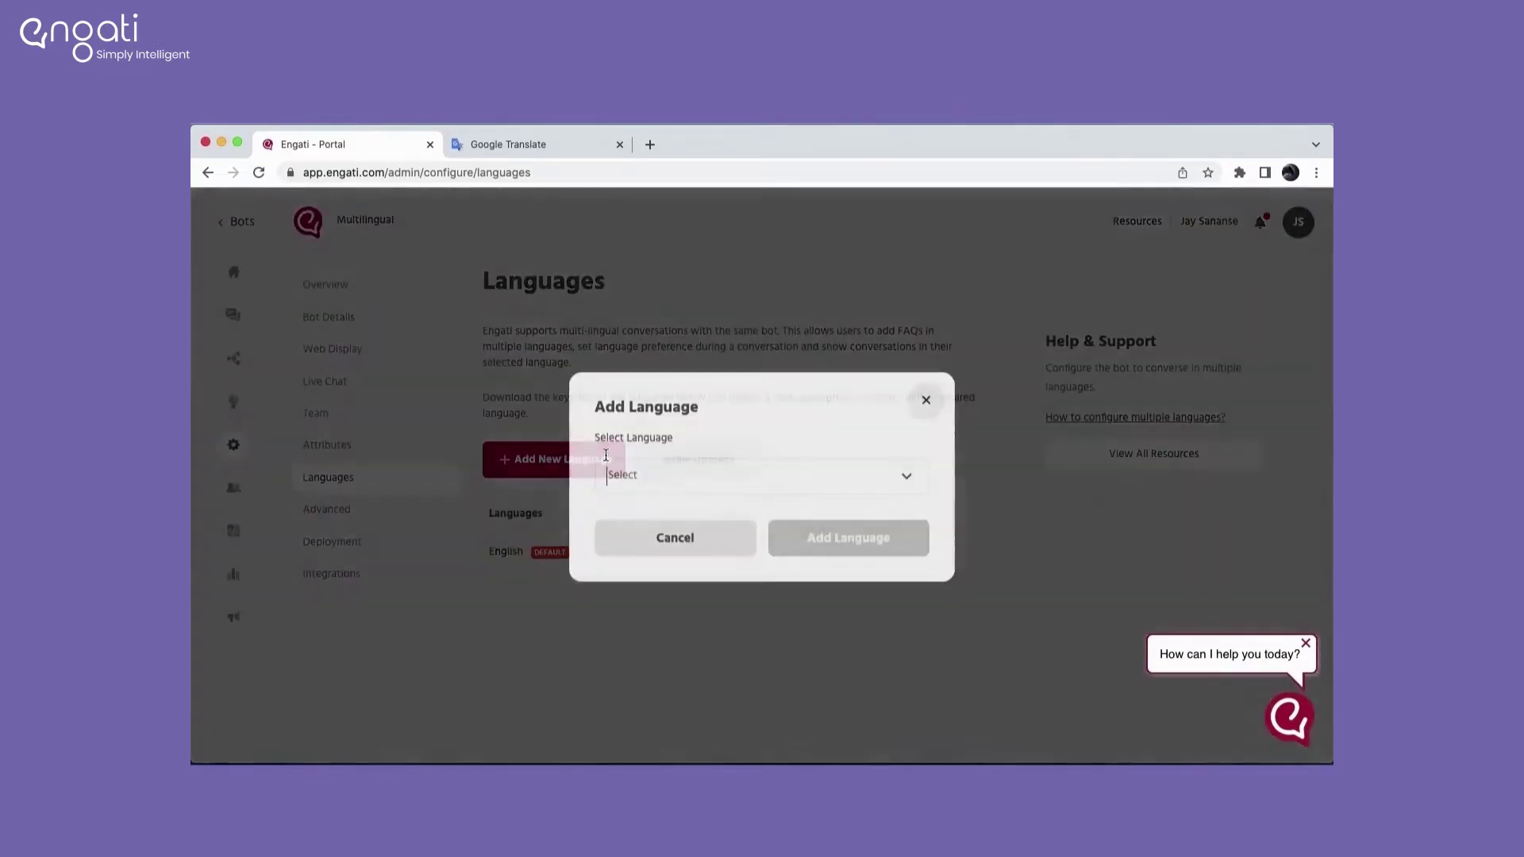
left_click(608, 474)
scroll(651, 540, "down", 5)
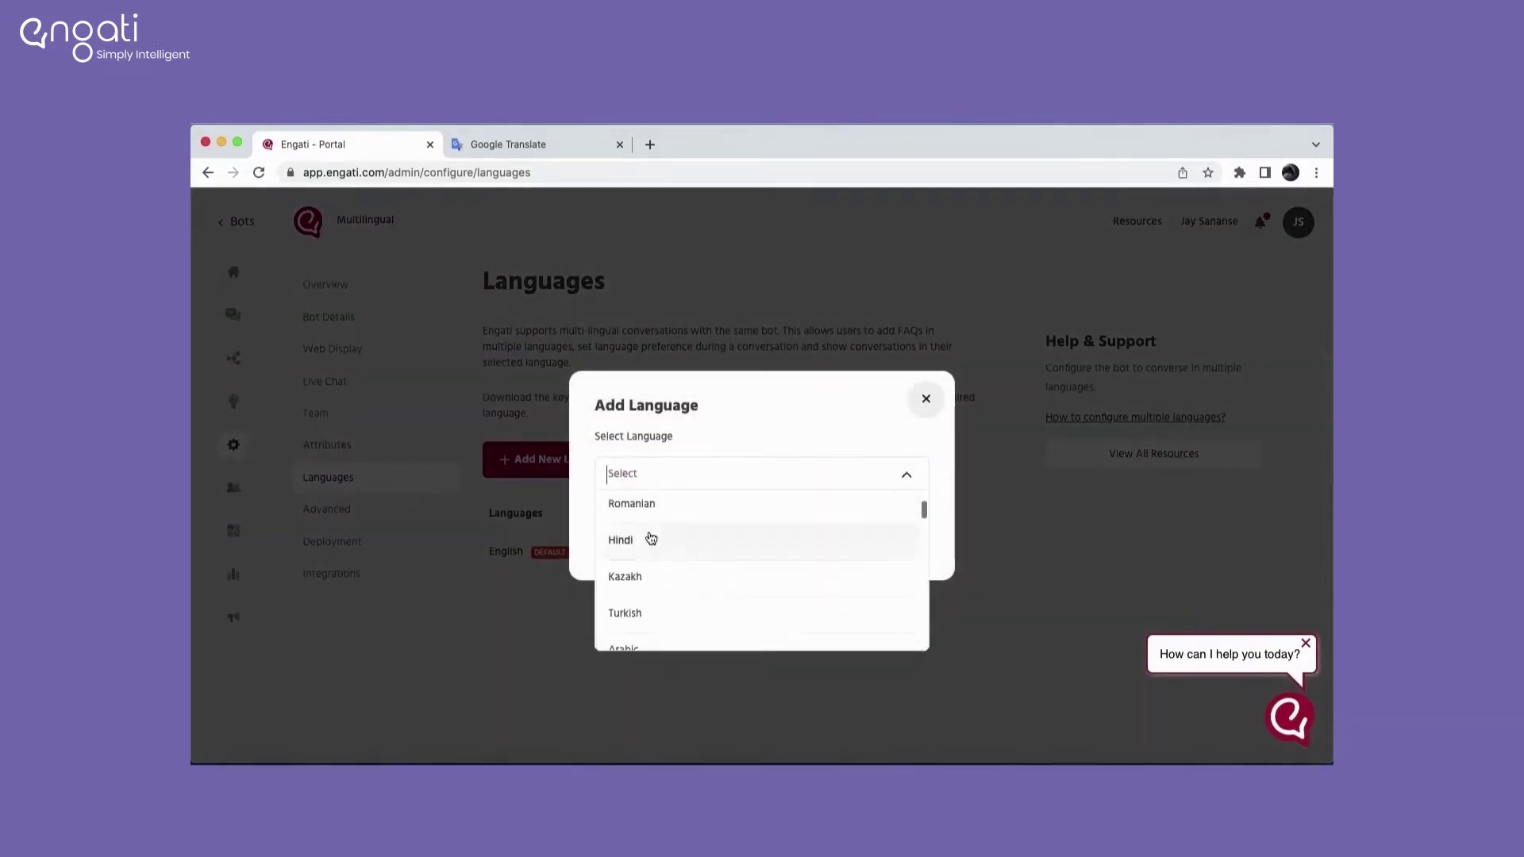
scroll(651, 537, "up", 4)
scroll(651, 538, "up", 3)
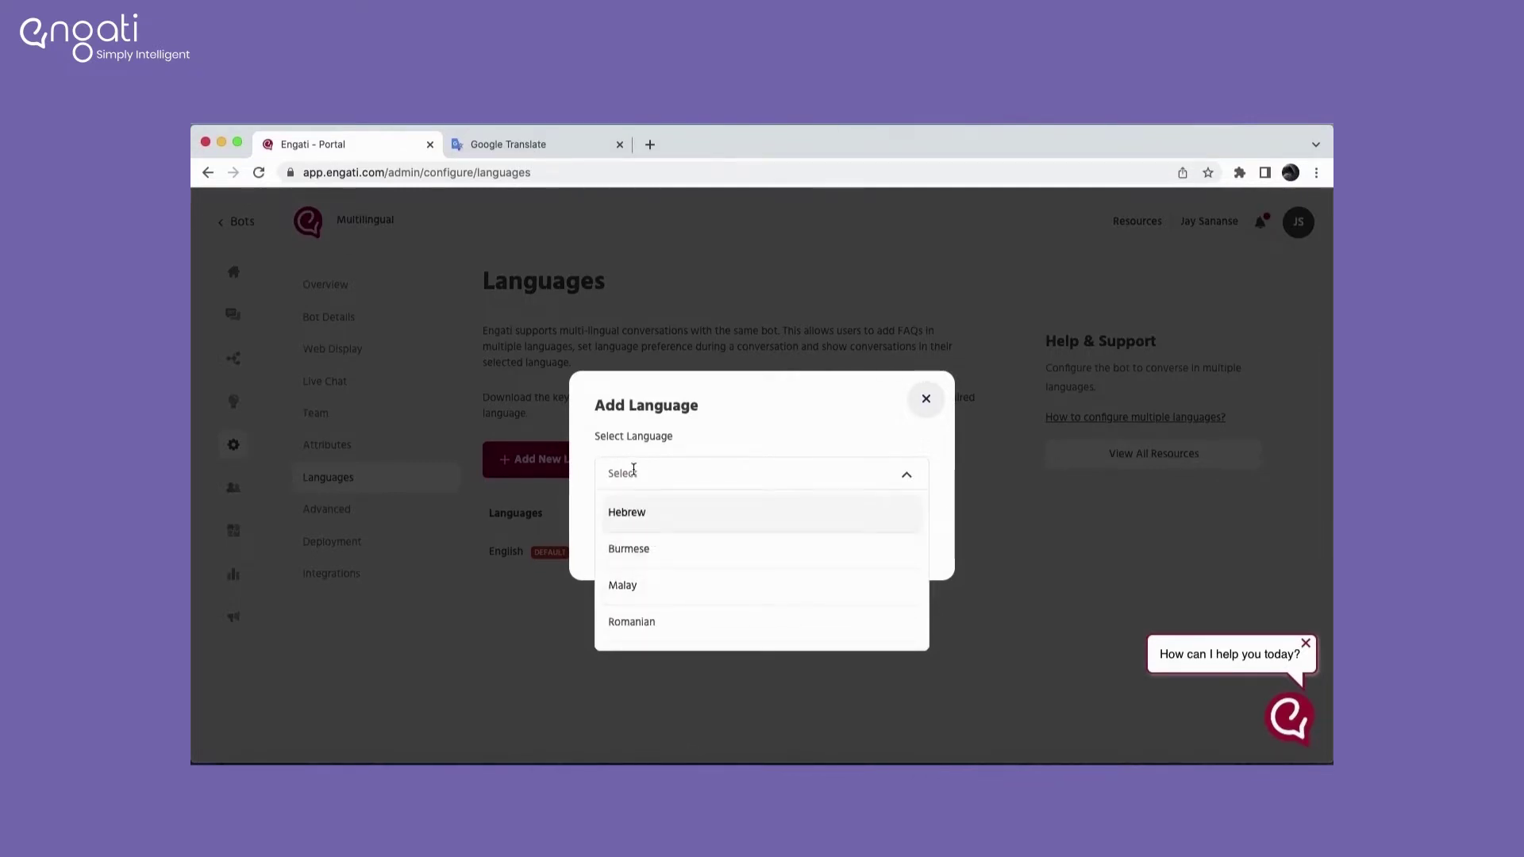
type("Spanish")
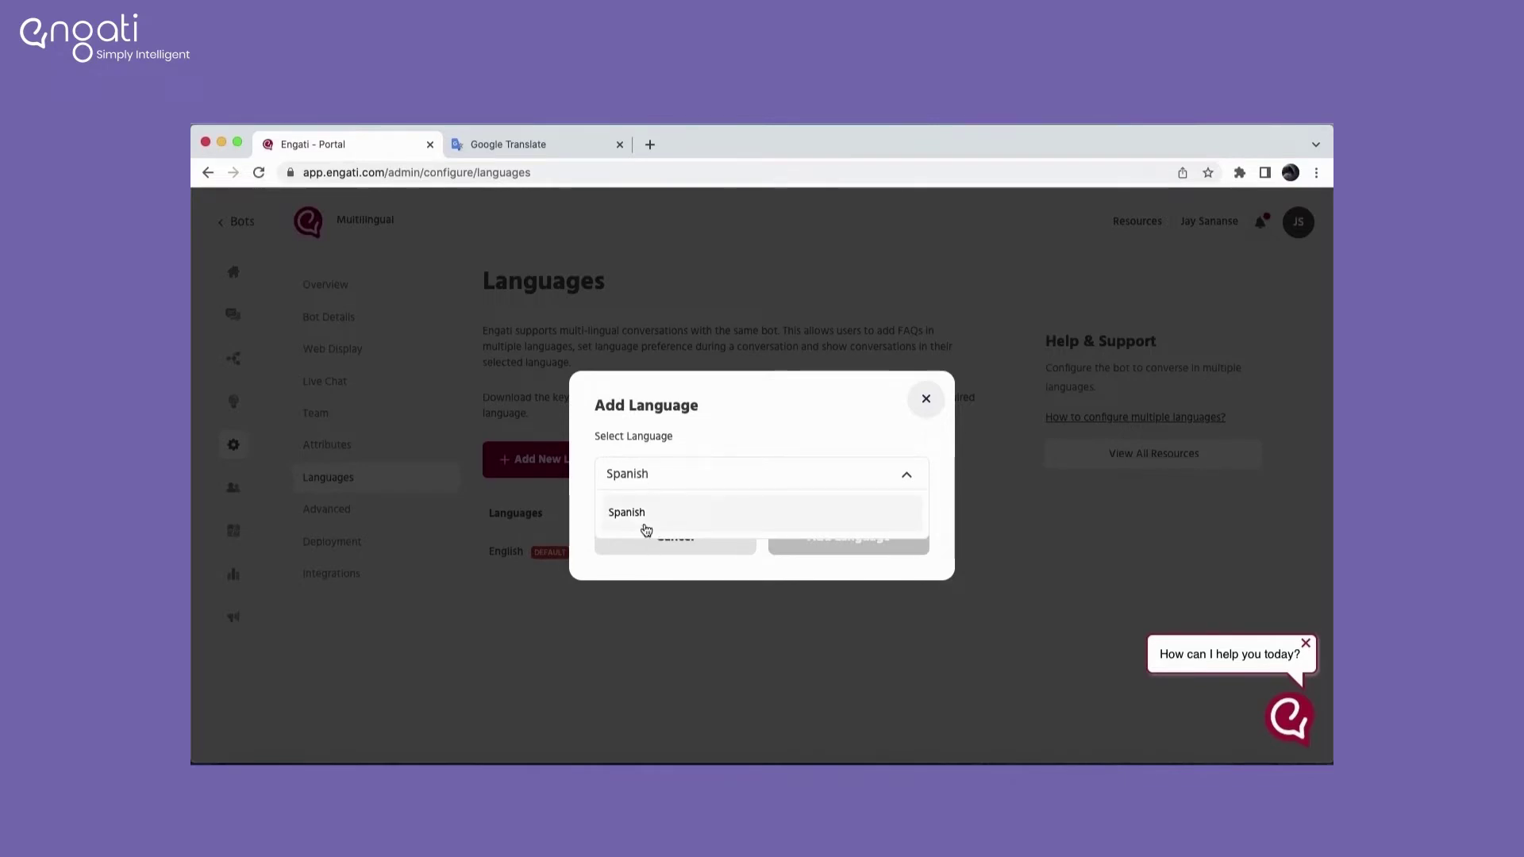
left_click(645, 514)
left_click(807, 546)
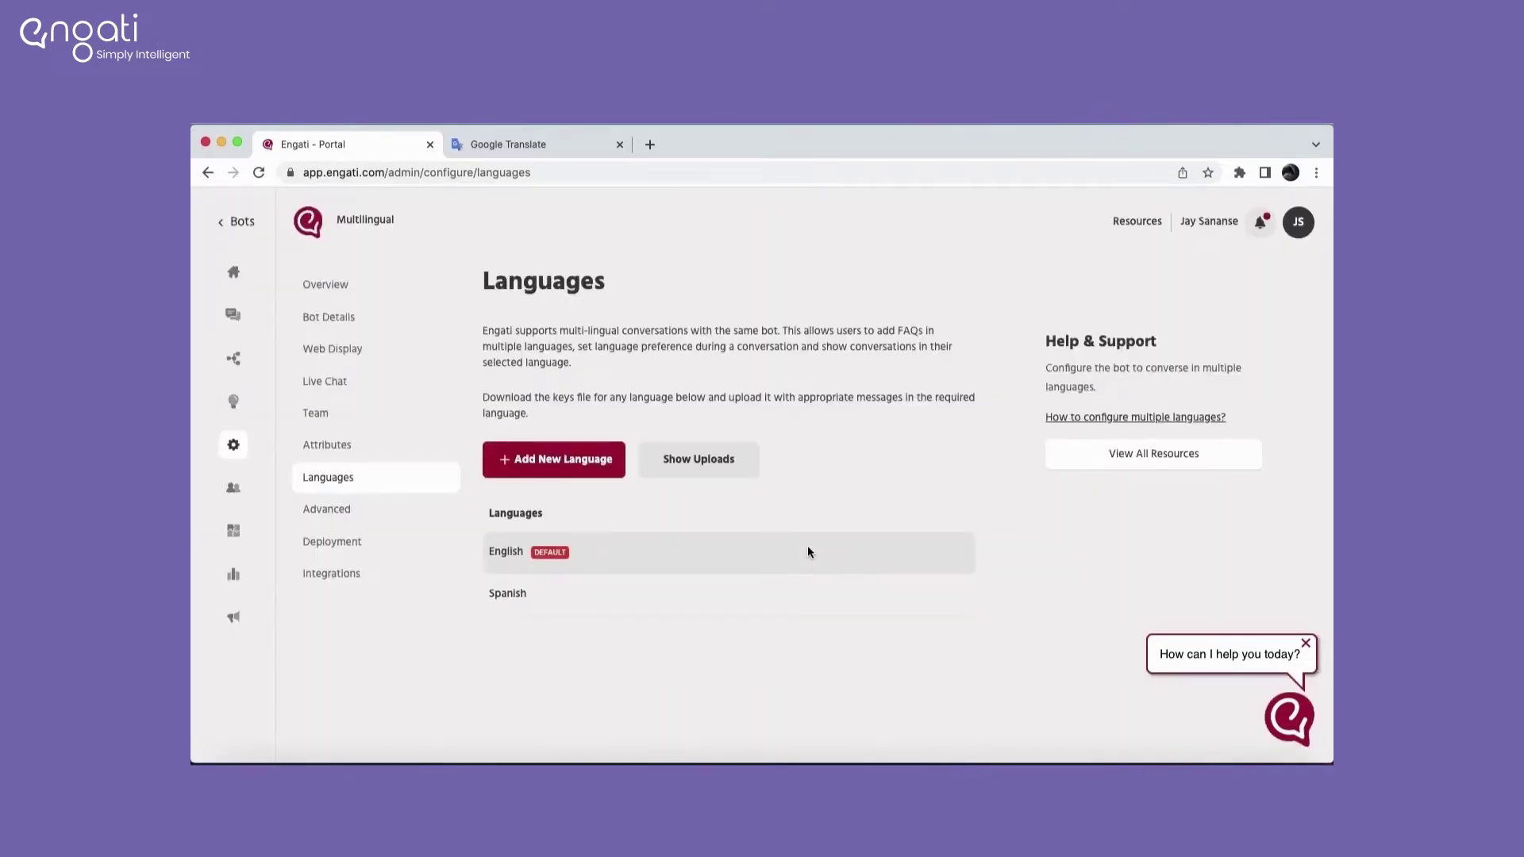
left_click(959, 596)
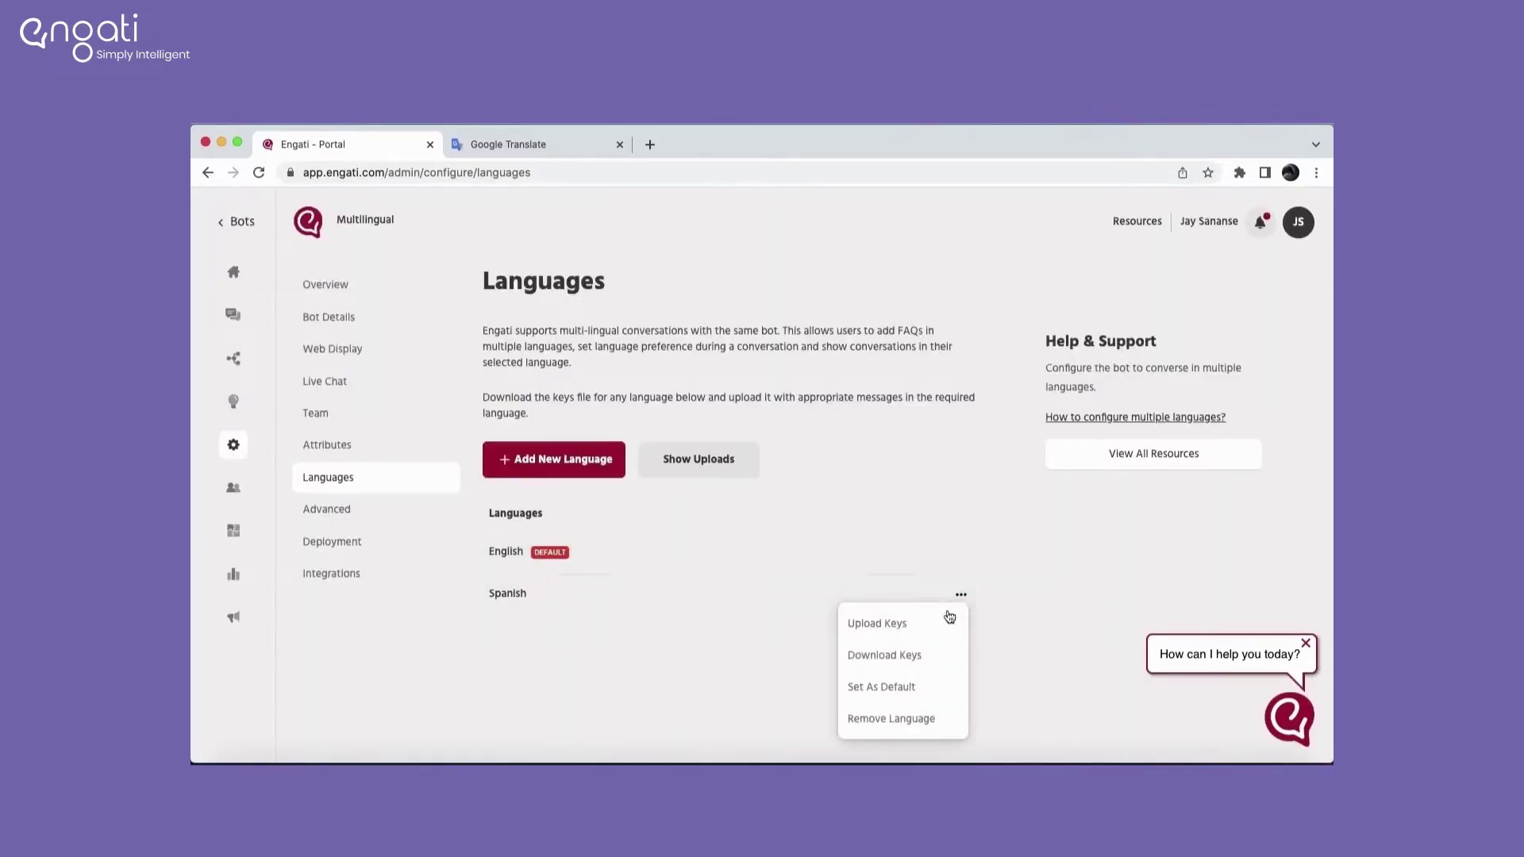
Step: Download the Spanish keys file 71941_es.properties and open it in TextEdit
left_click(929, 655)
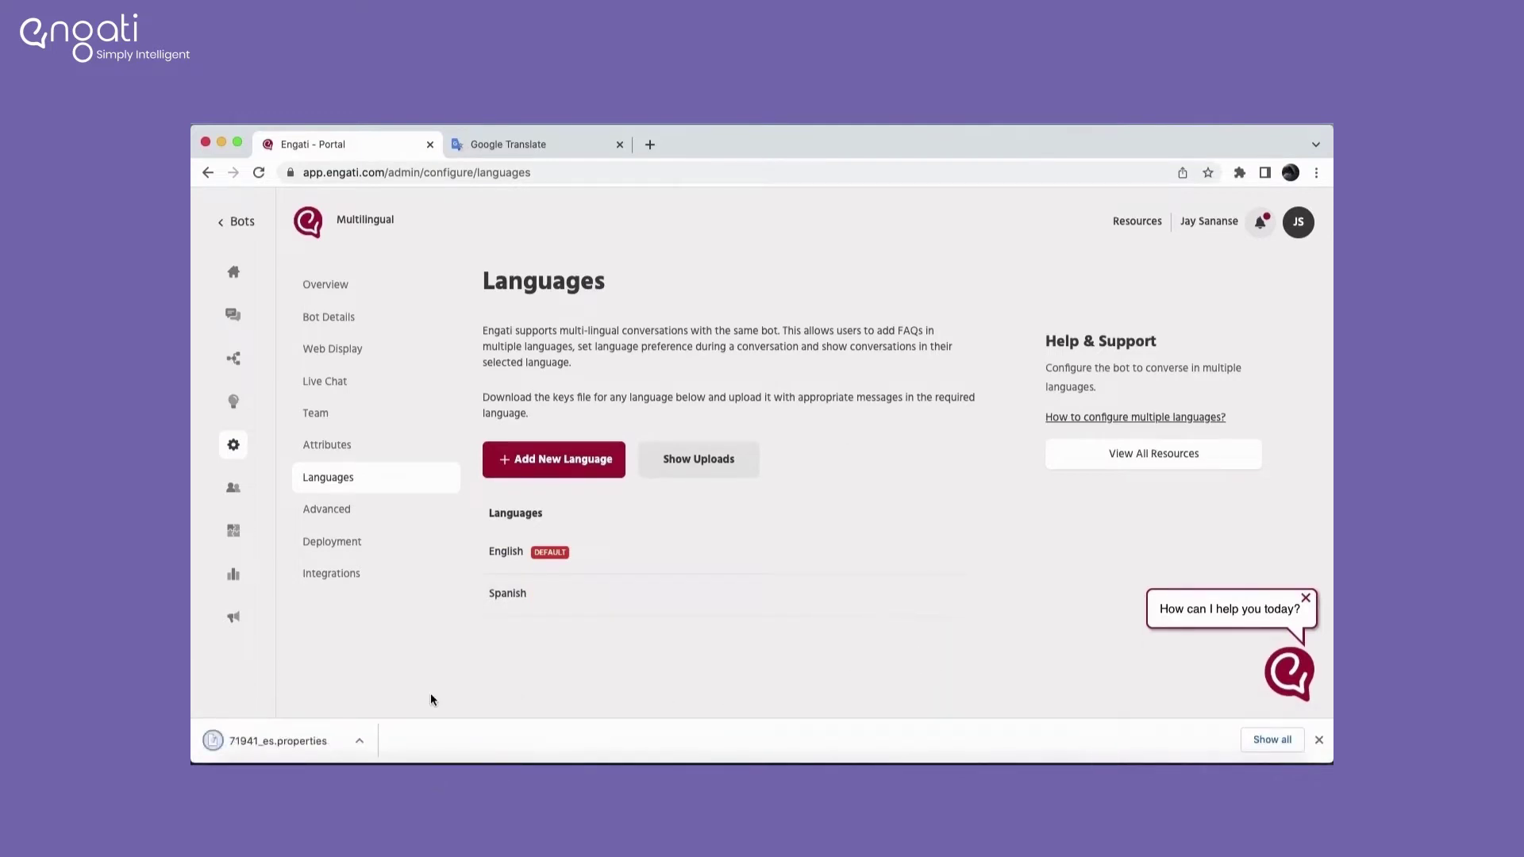
left_click(299, 742)
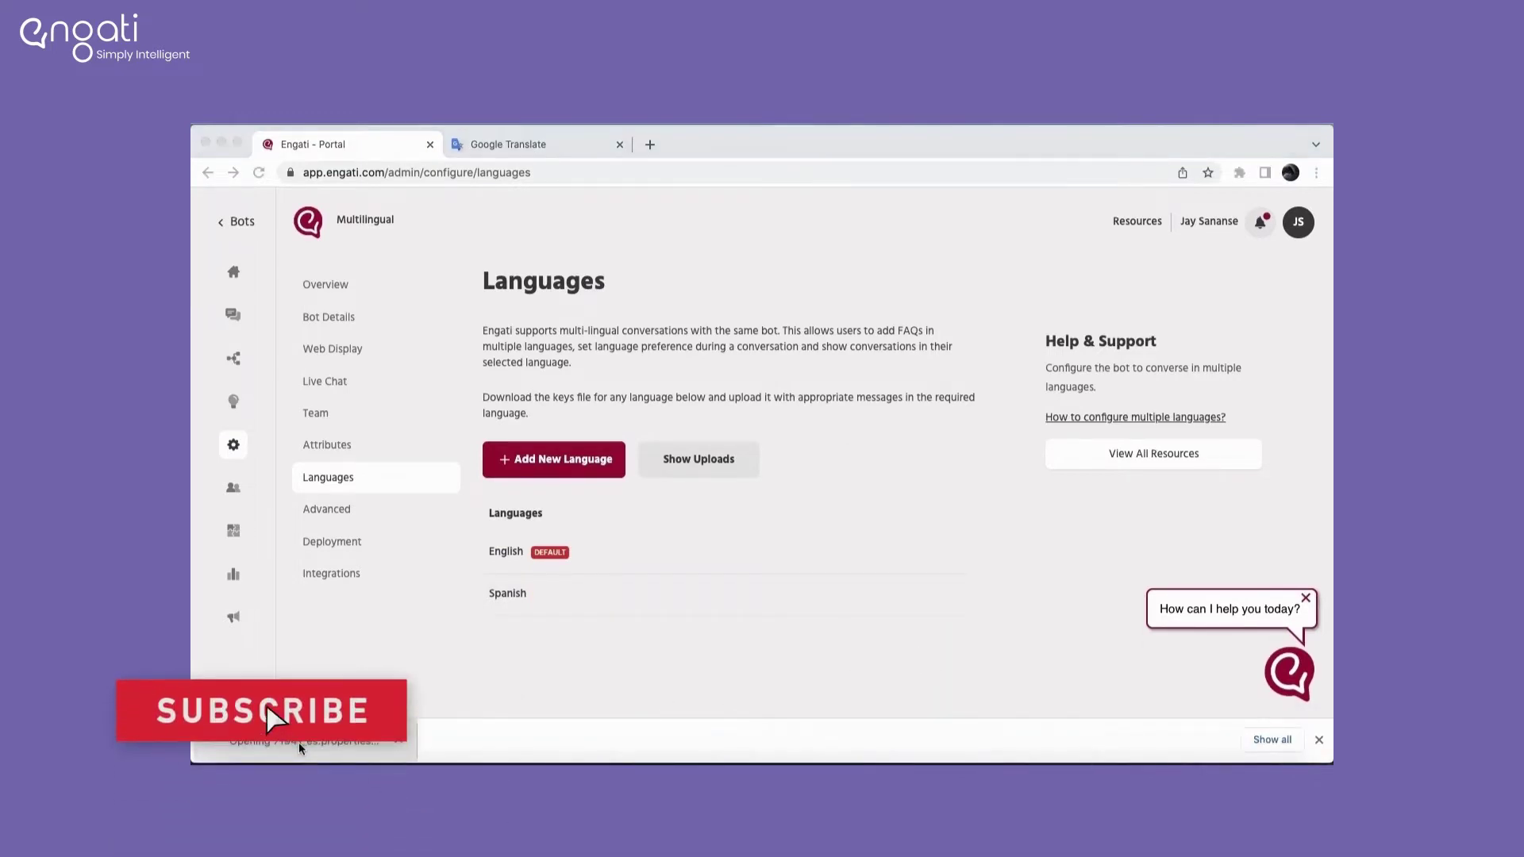
scroll(451, 407, "down", 5)
scroll(451, 407, "down", 3)
scroll(451, 406, "up", 5)
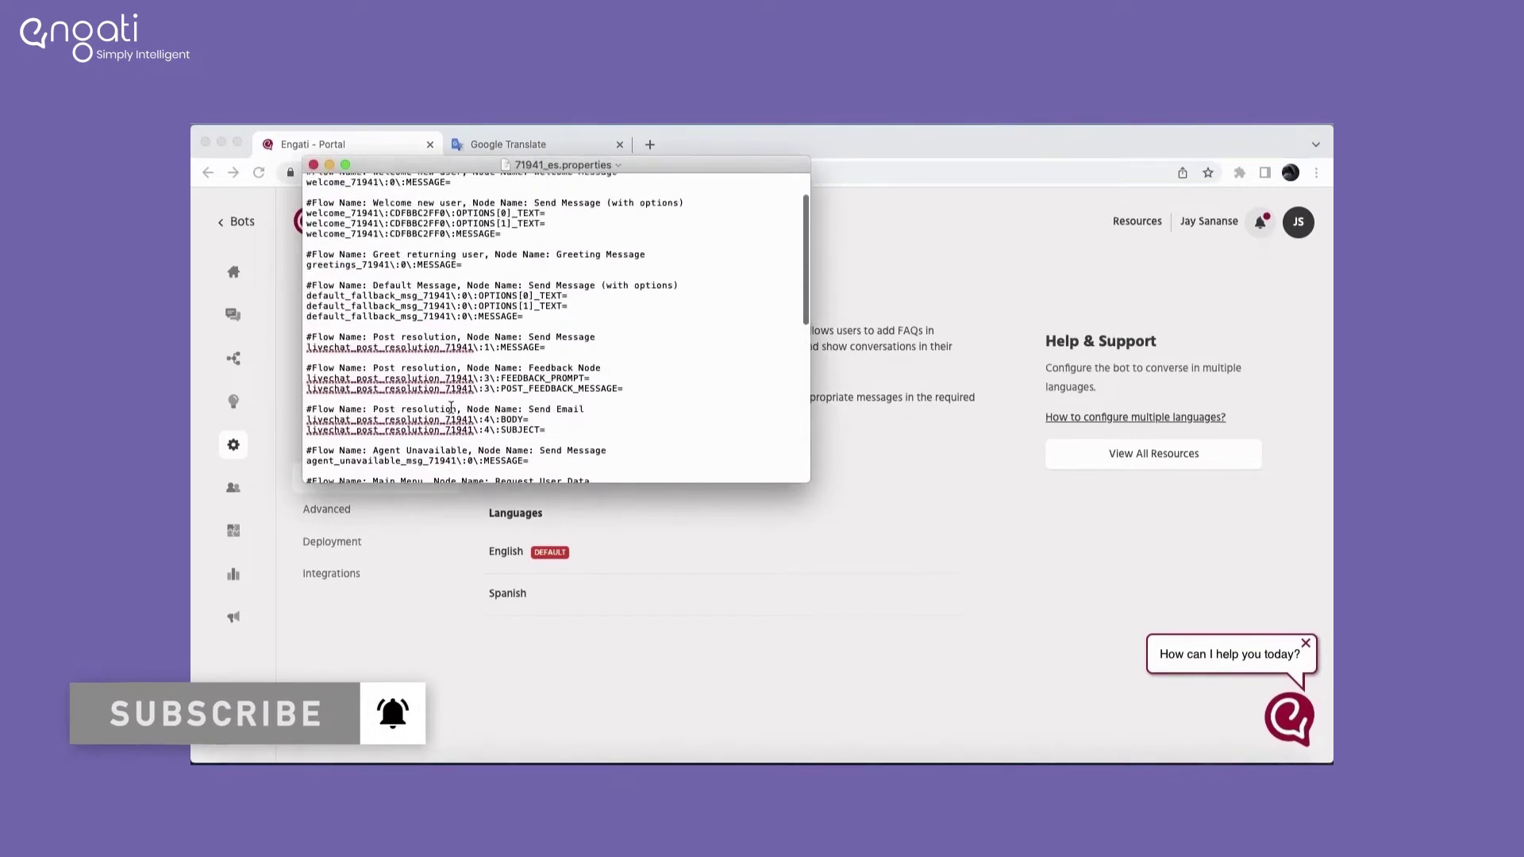
Step: Show the Main Menu path in the builder and locate its Request User Data key
left_click(330, 163)
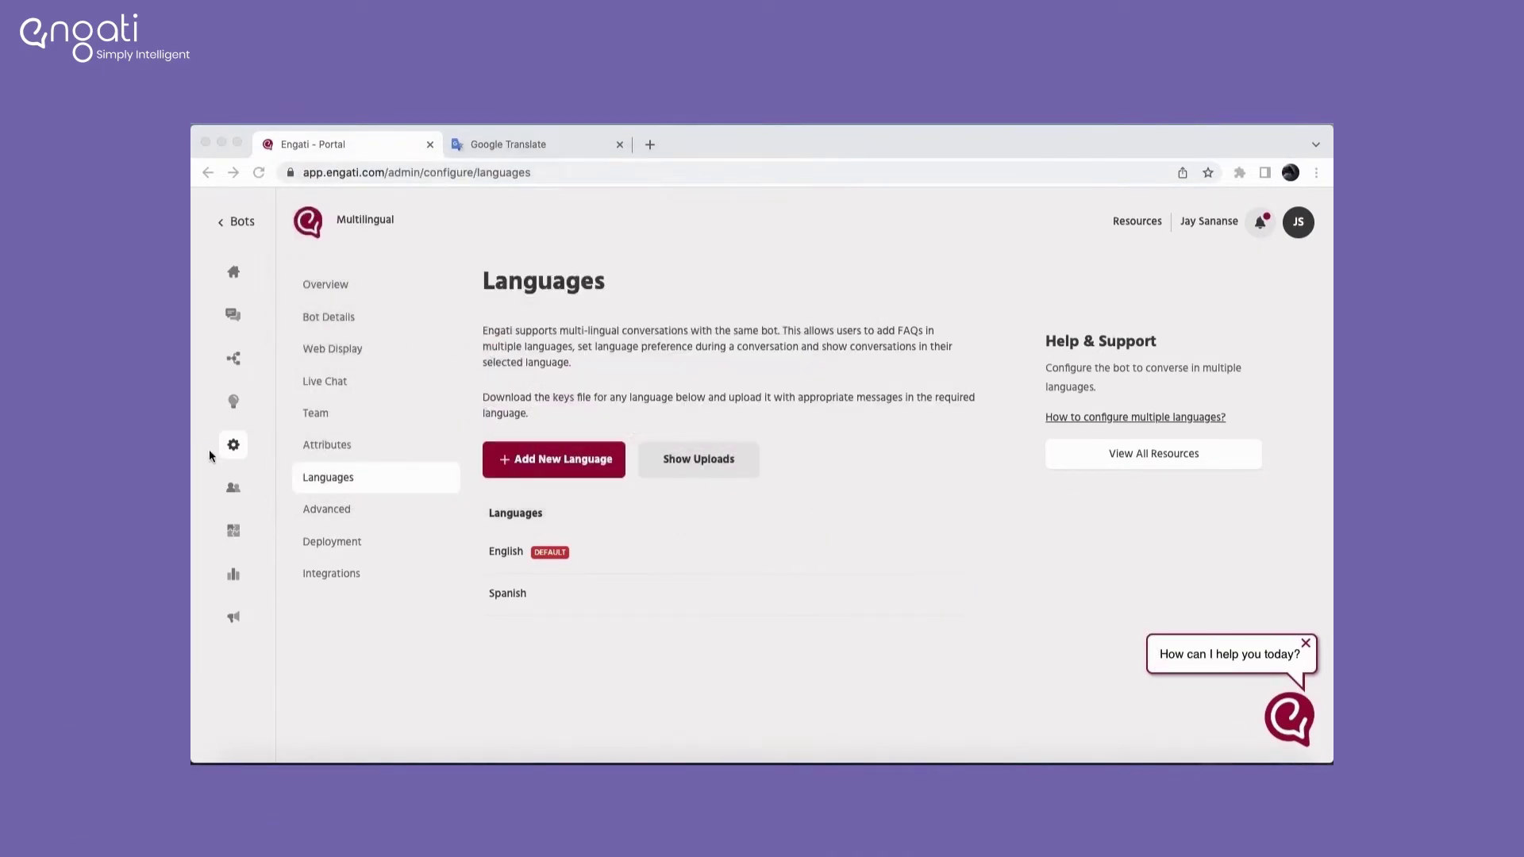
left_click(233, 362)
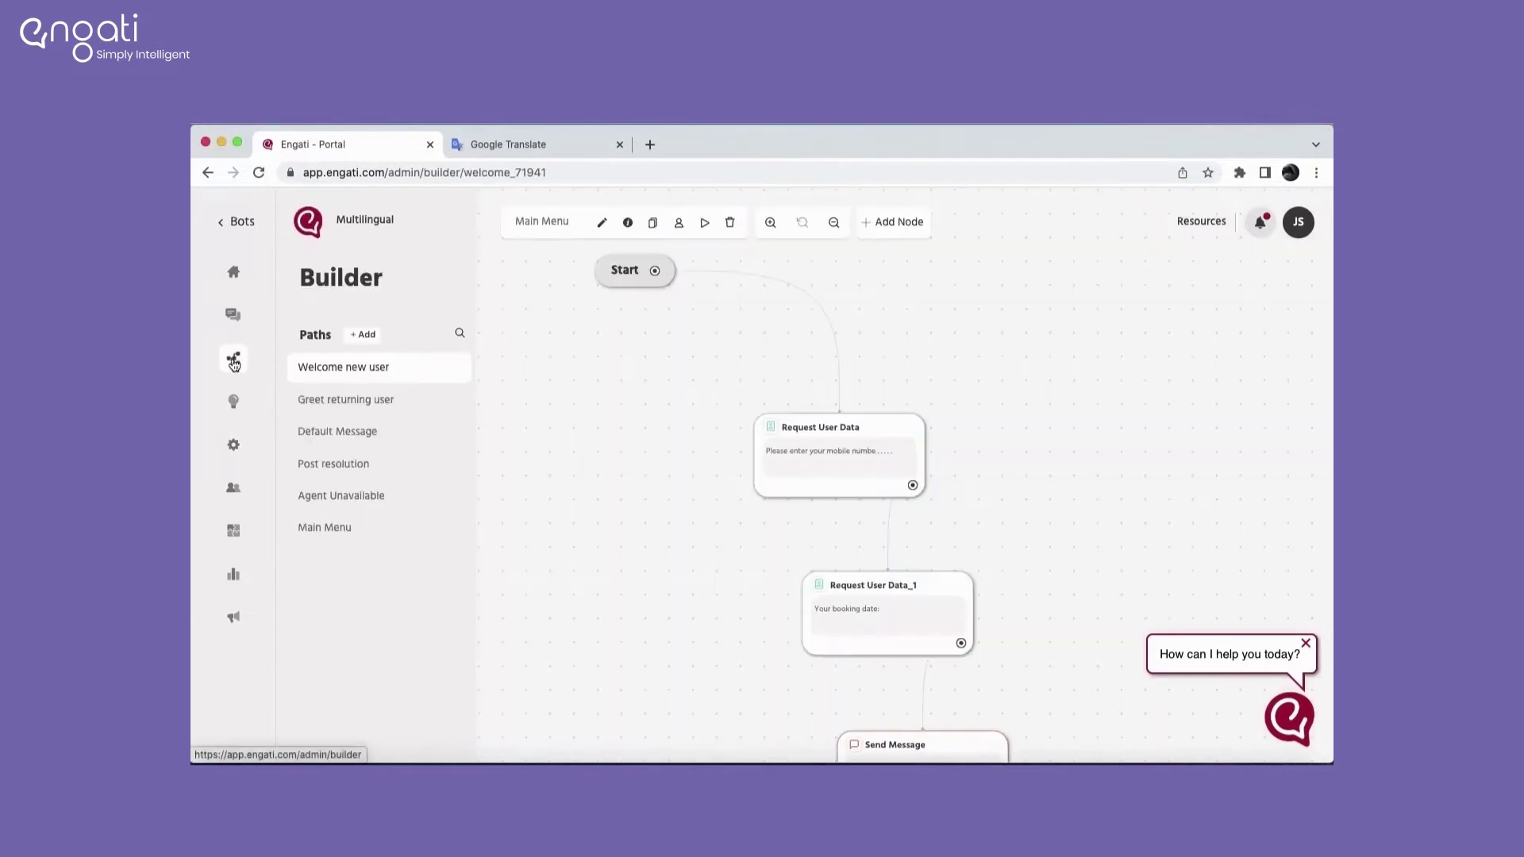
left_click(995, 760)
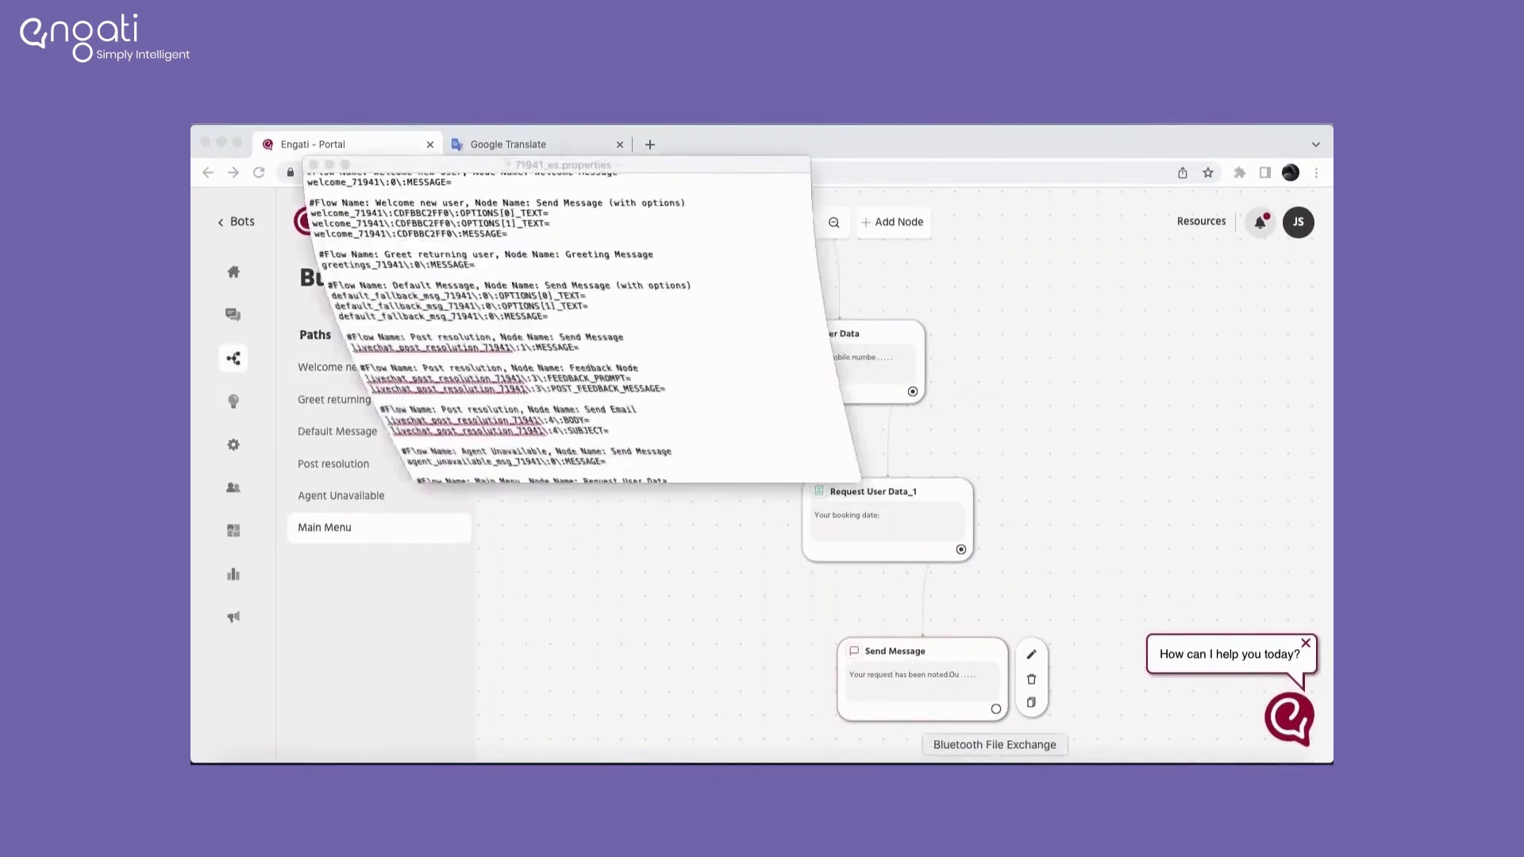
scroll(604, 406, "down", 8)
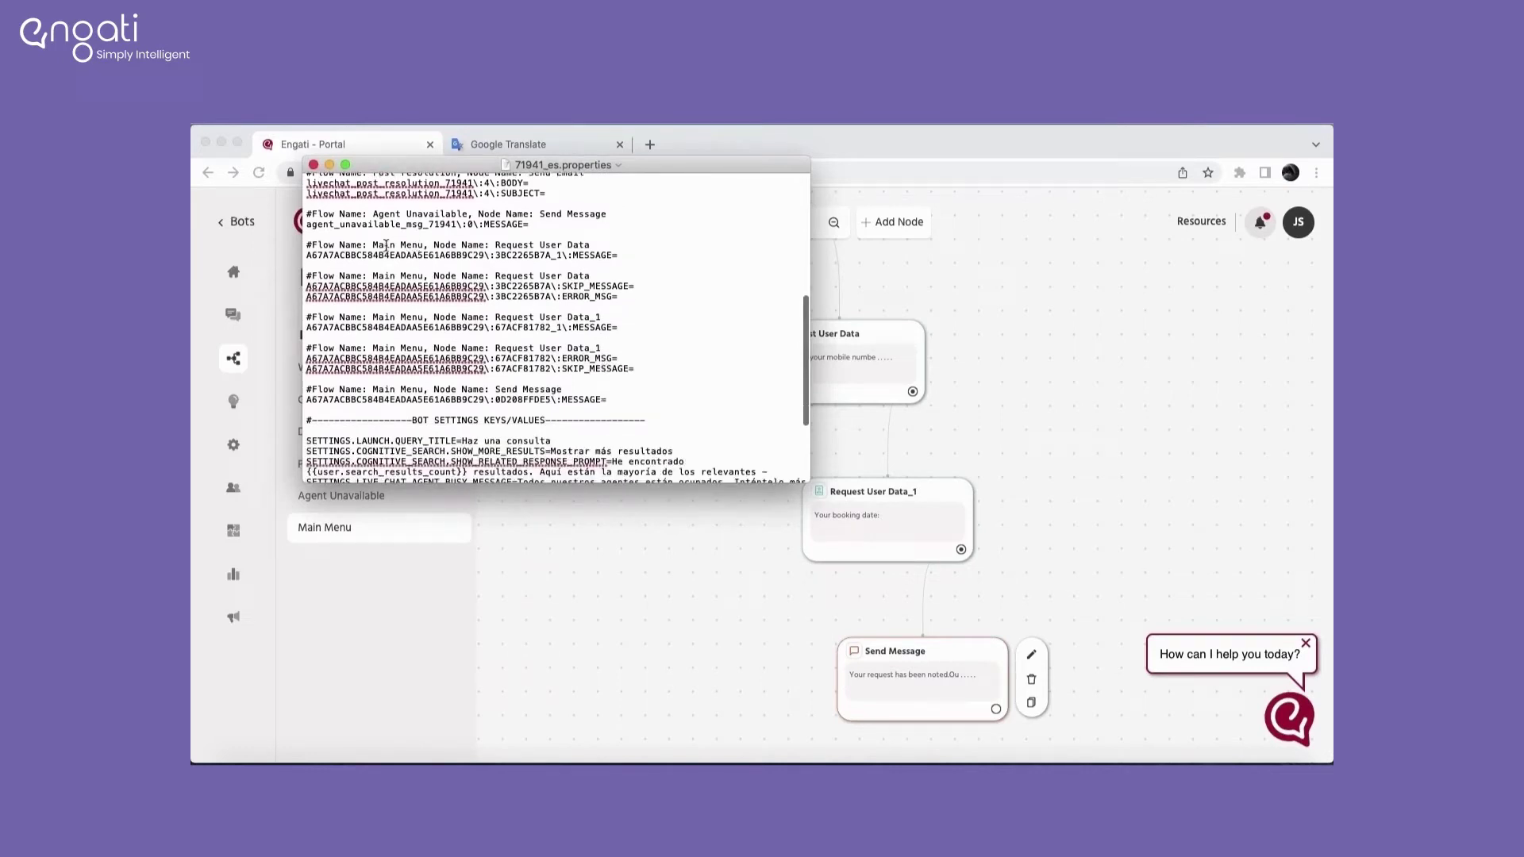
left_click_drag(372, 247, 517, 241)
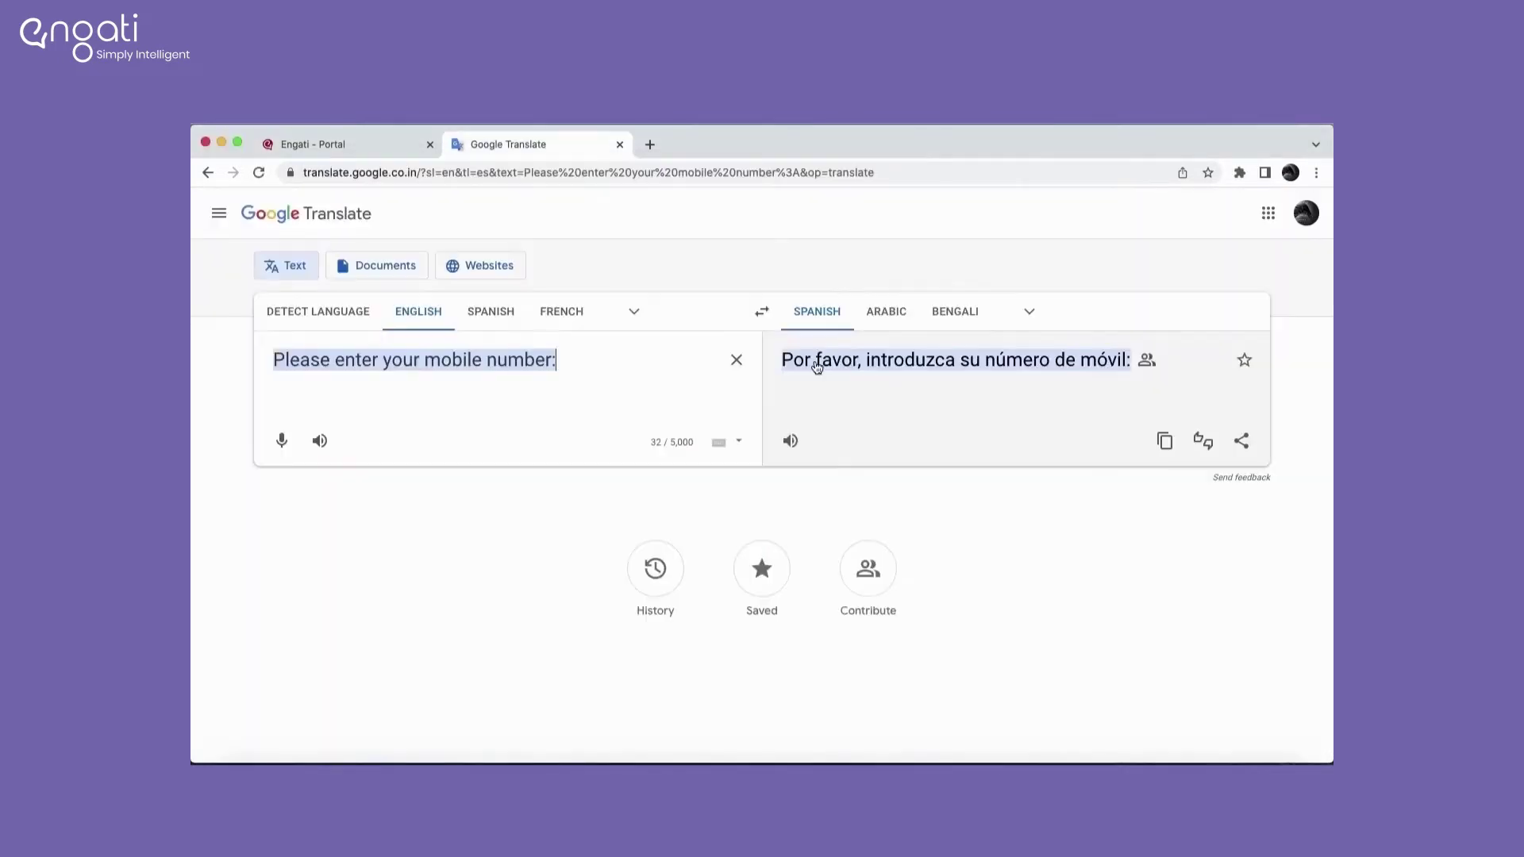
Step: Paste the Spanish mobile-number prompt into the Request User Data MESSAGE key
triple_click(815, 359)
right_click(815, 359)
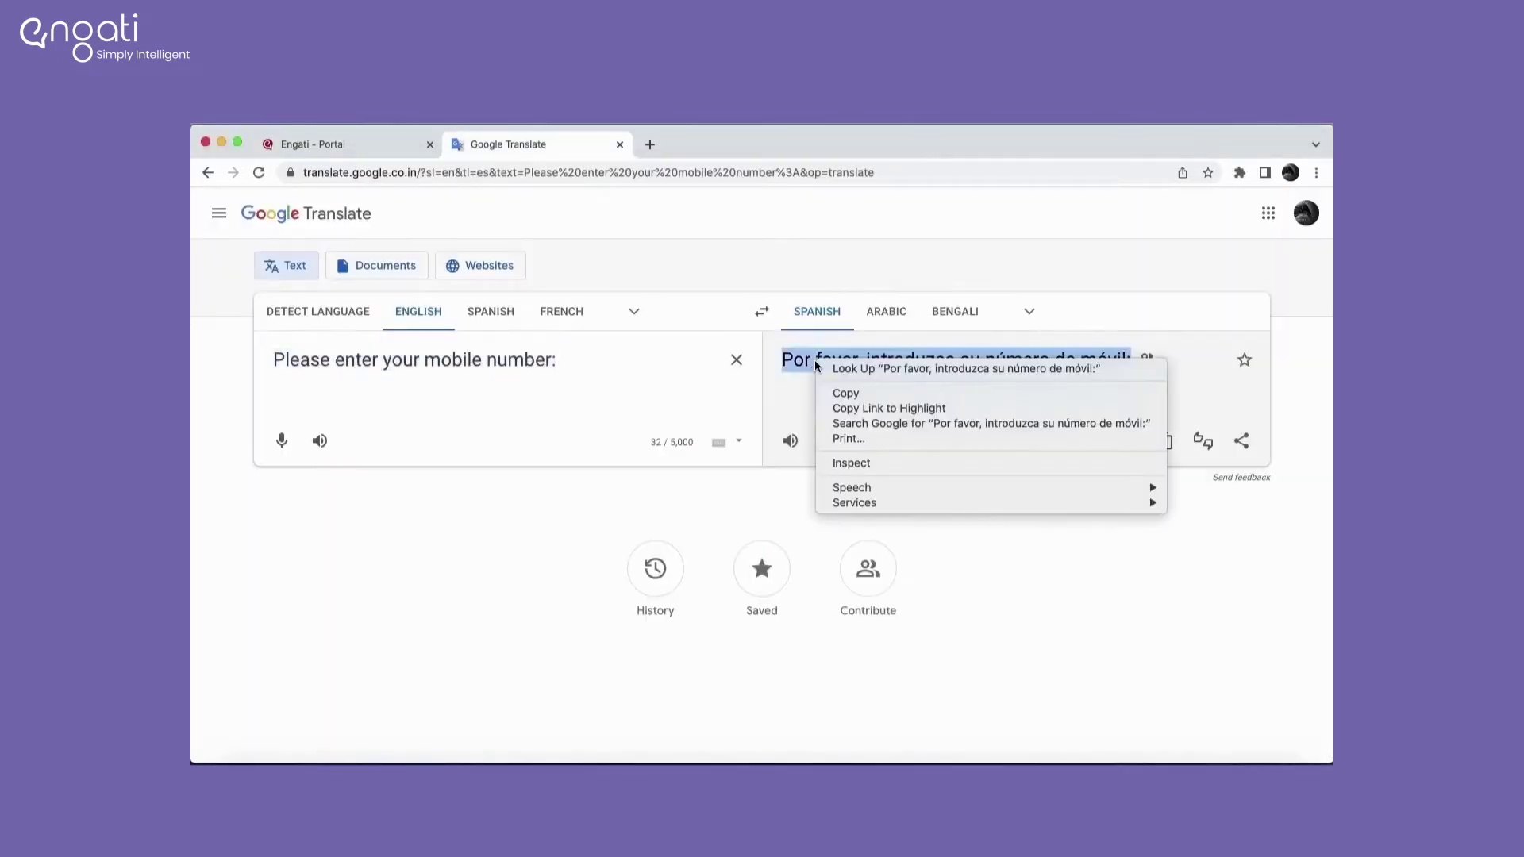
left_click(846, 394)
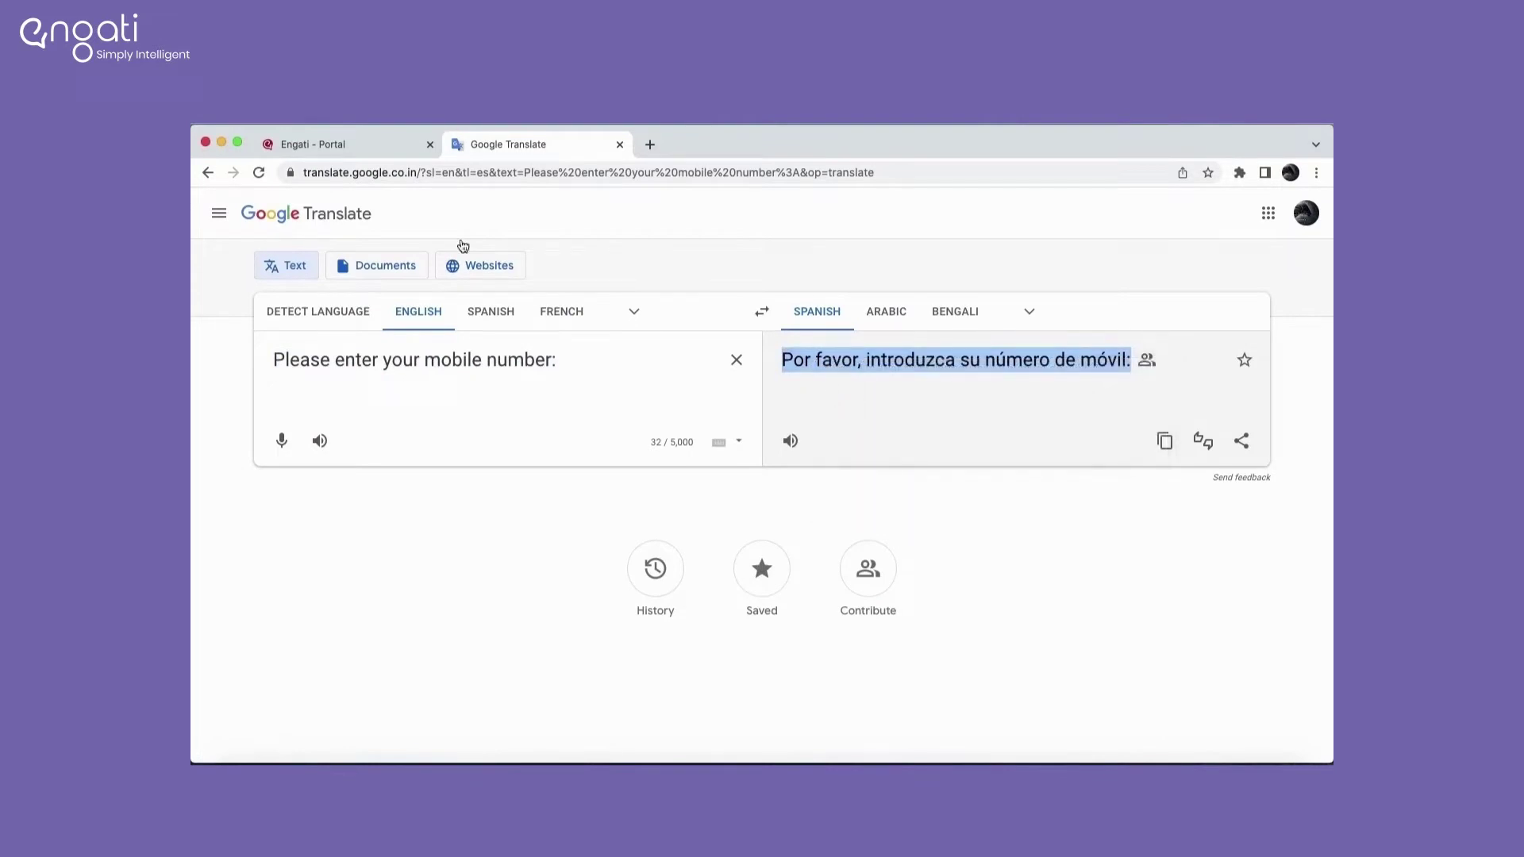
left_click(383, 152)
left_click(1022, 761)
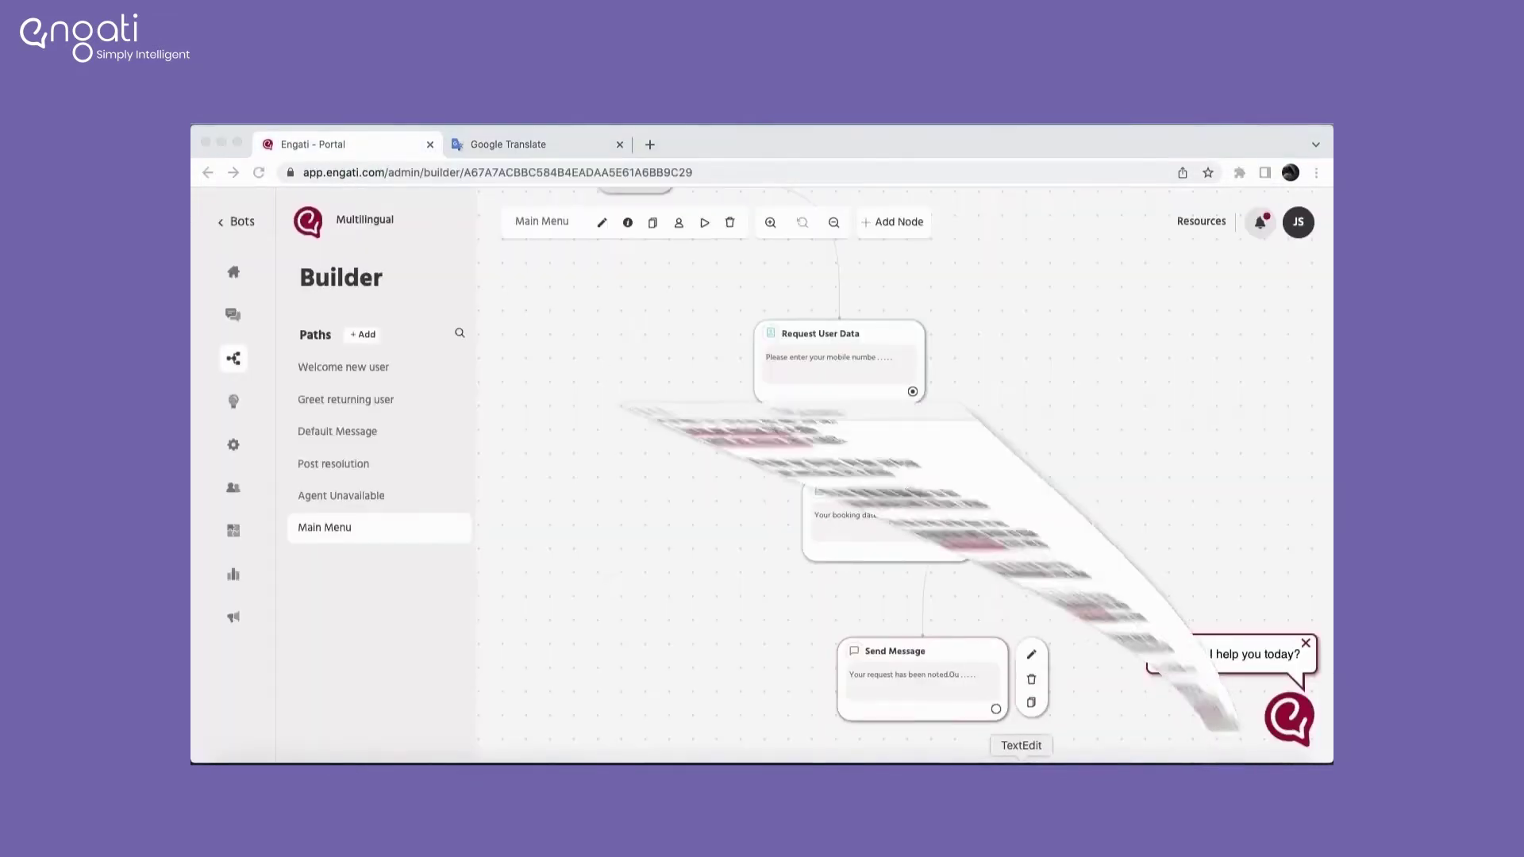
left_click(649, 252)
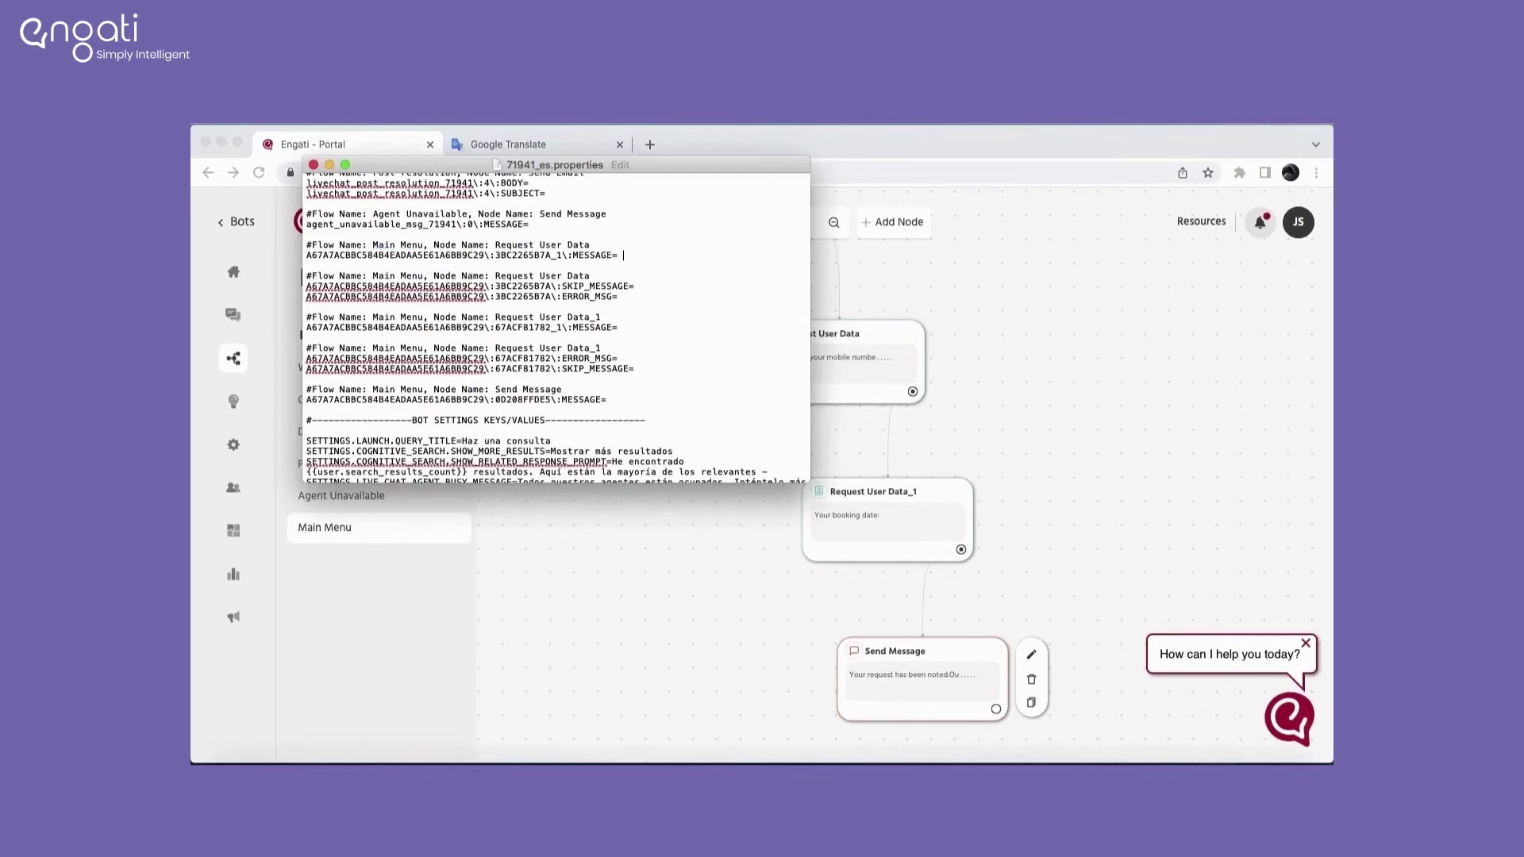
key("cmd+v")
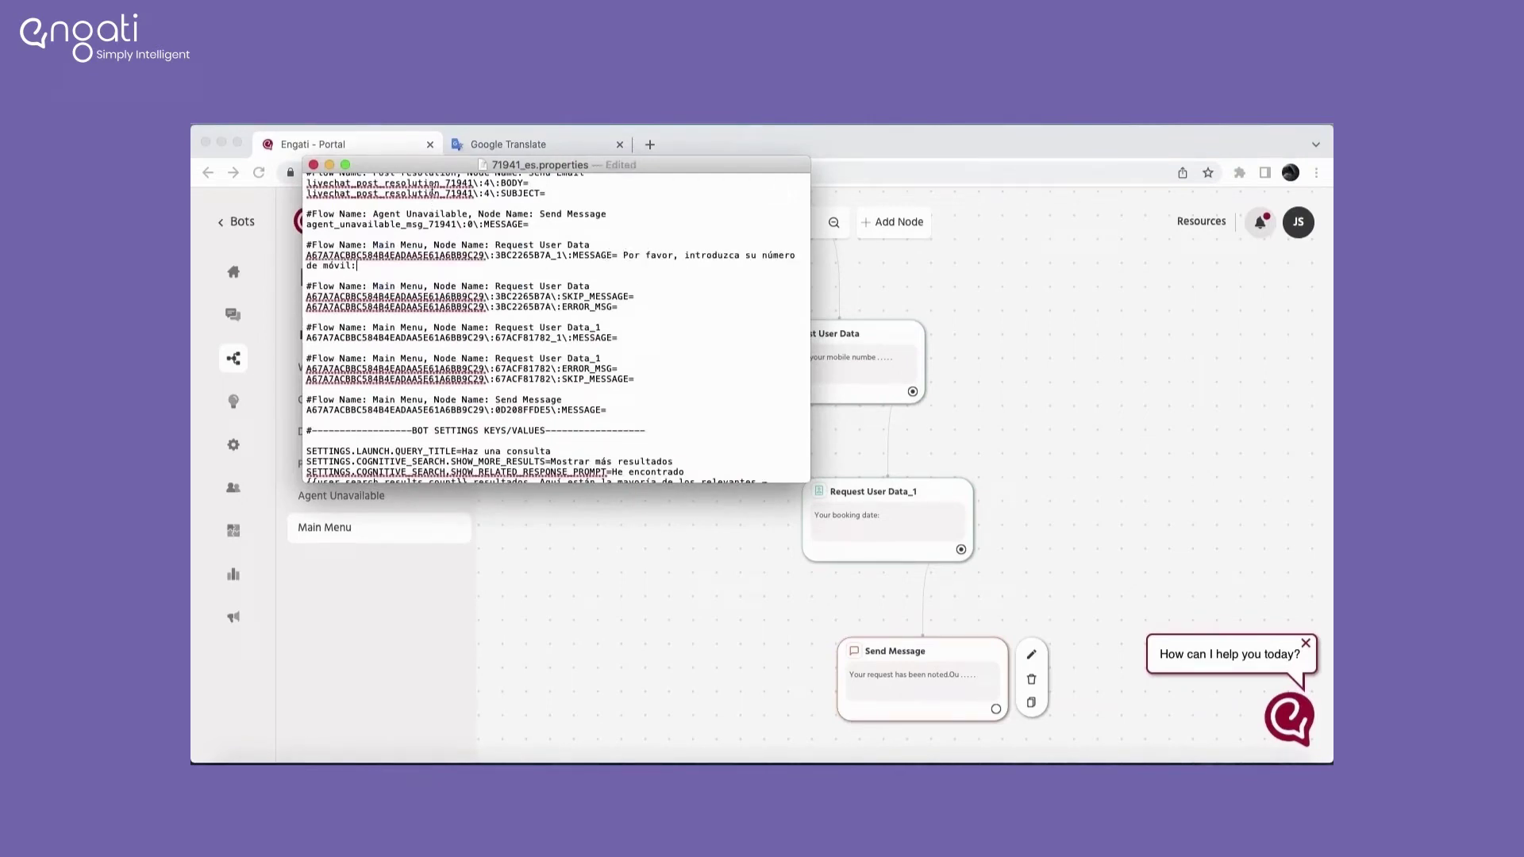
left_click(329, 164)
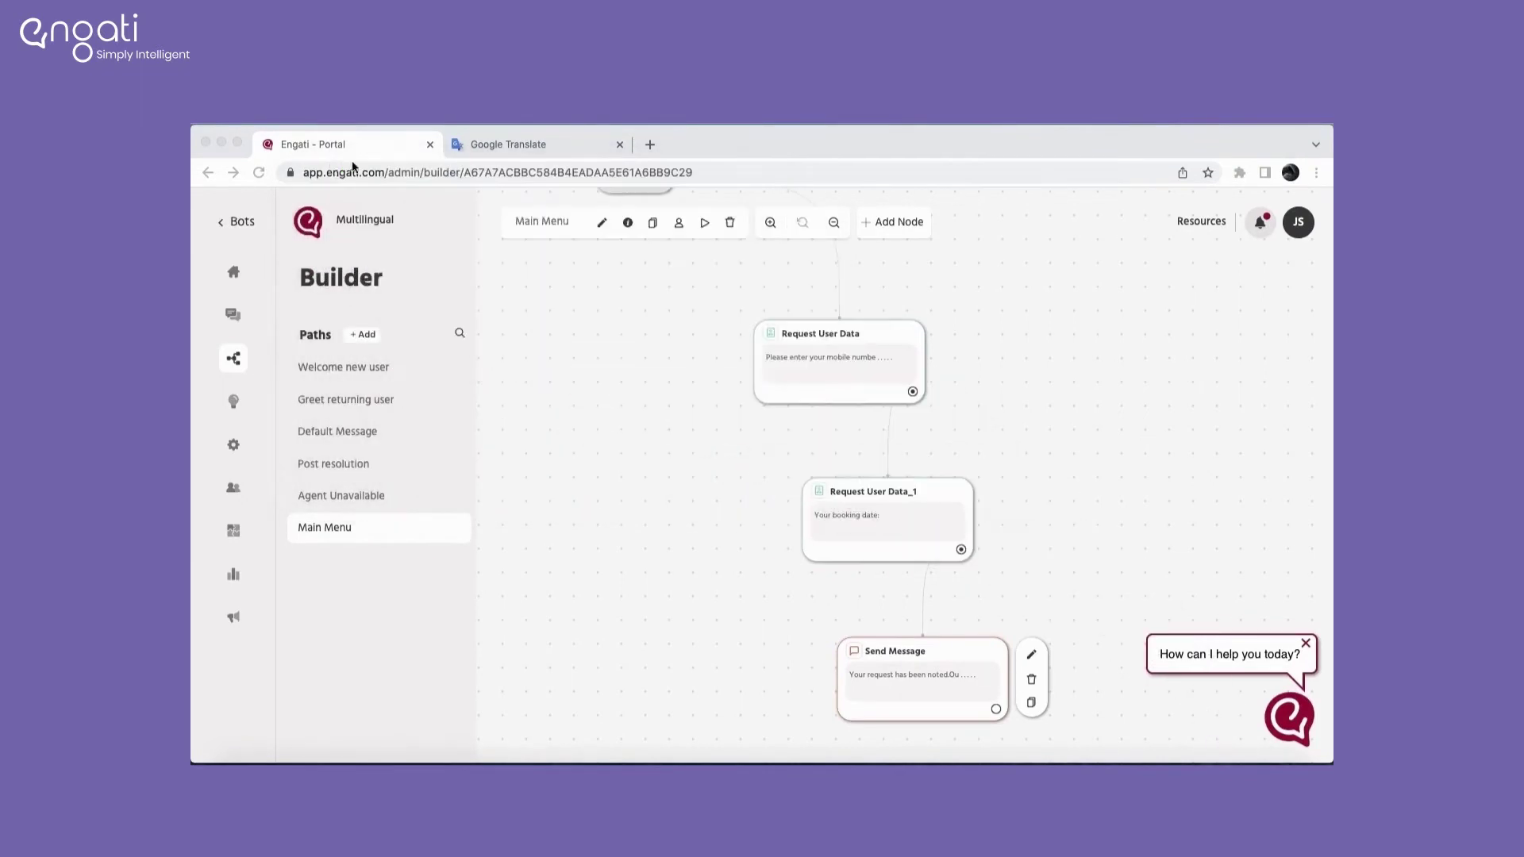
Step: Paste 'su fecha de reserva:' into the Request User Data_1 MESSAGE key
left_click(470, 150)
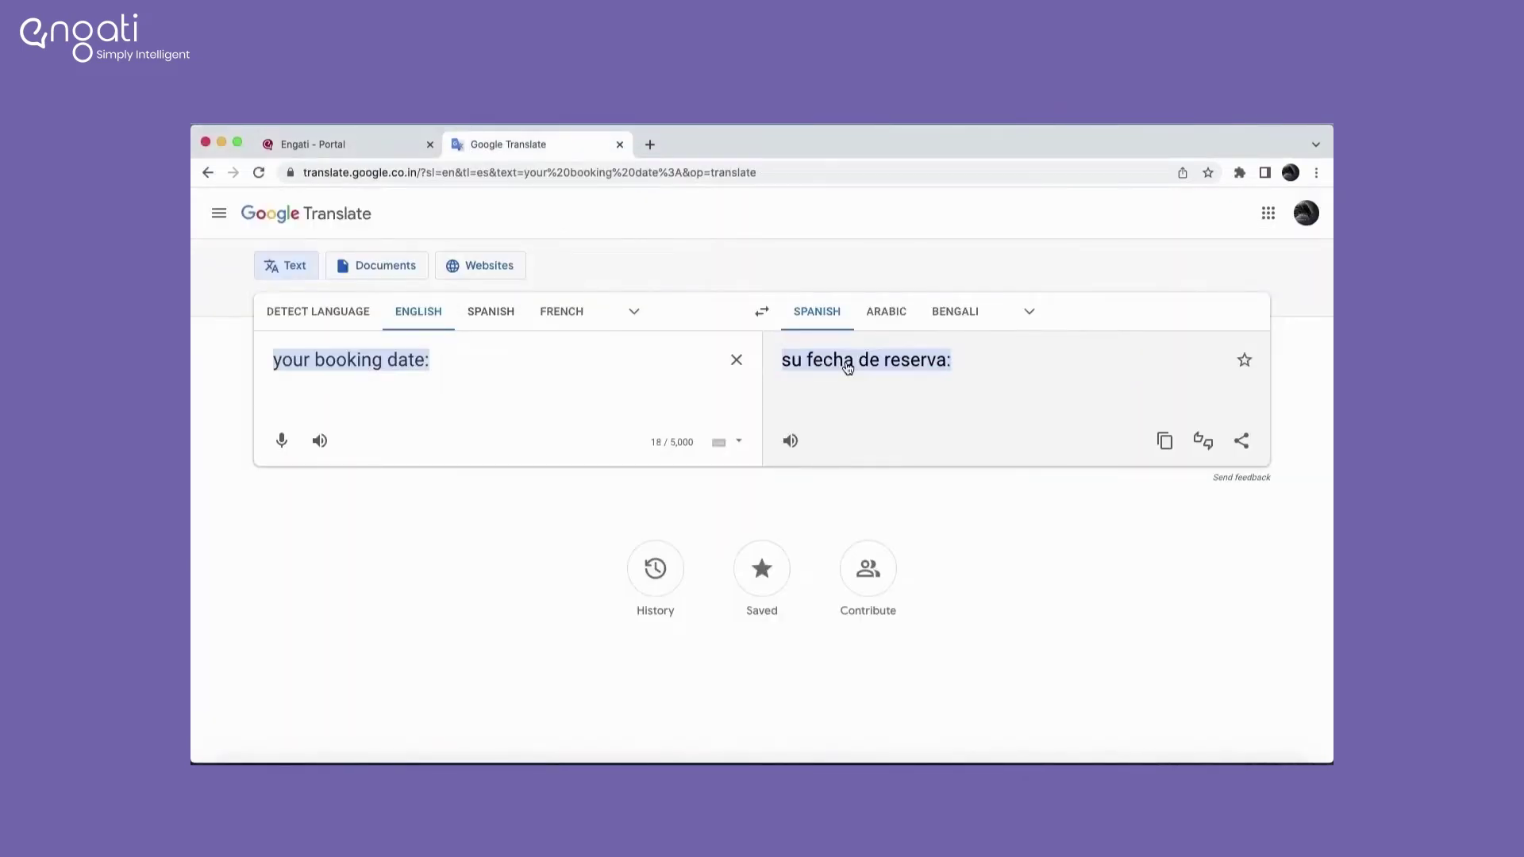
right_click(845, 360)
left_click(869, 394)
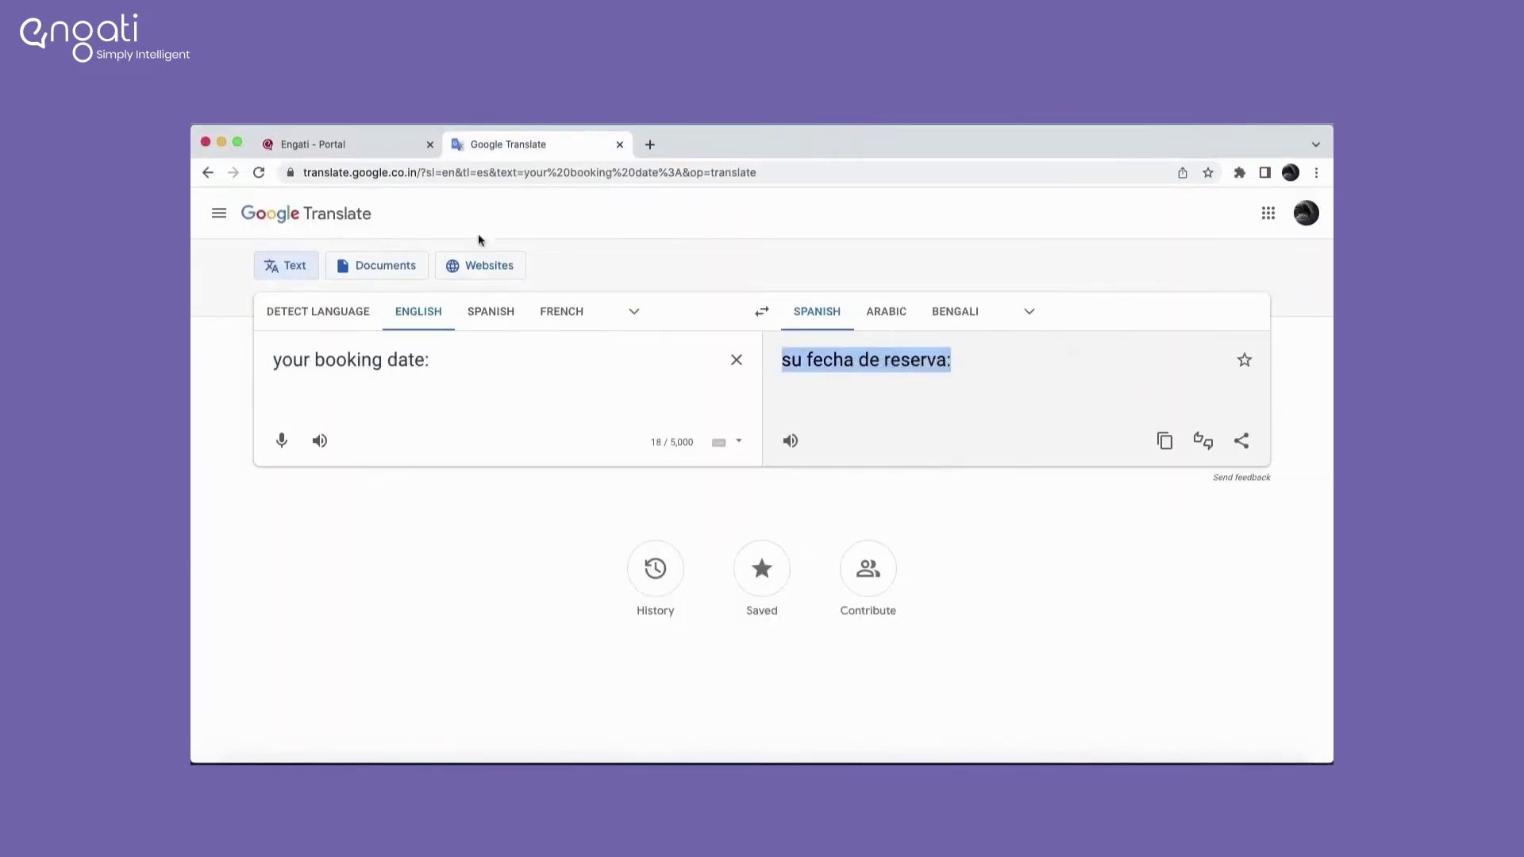
left_click(392, 145)
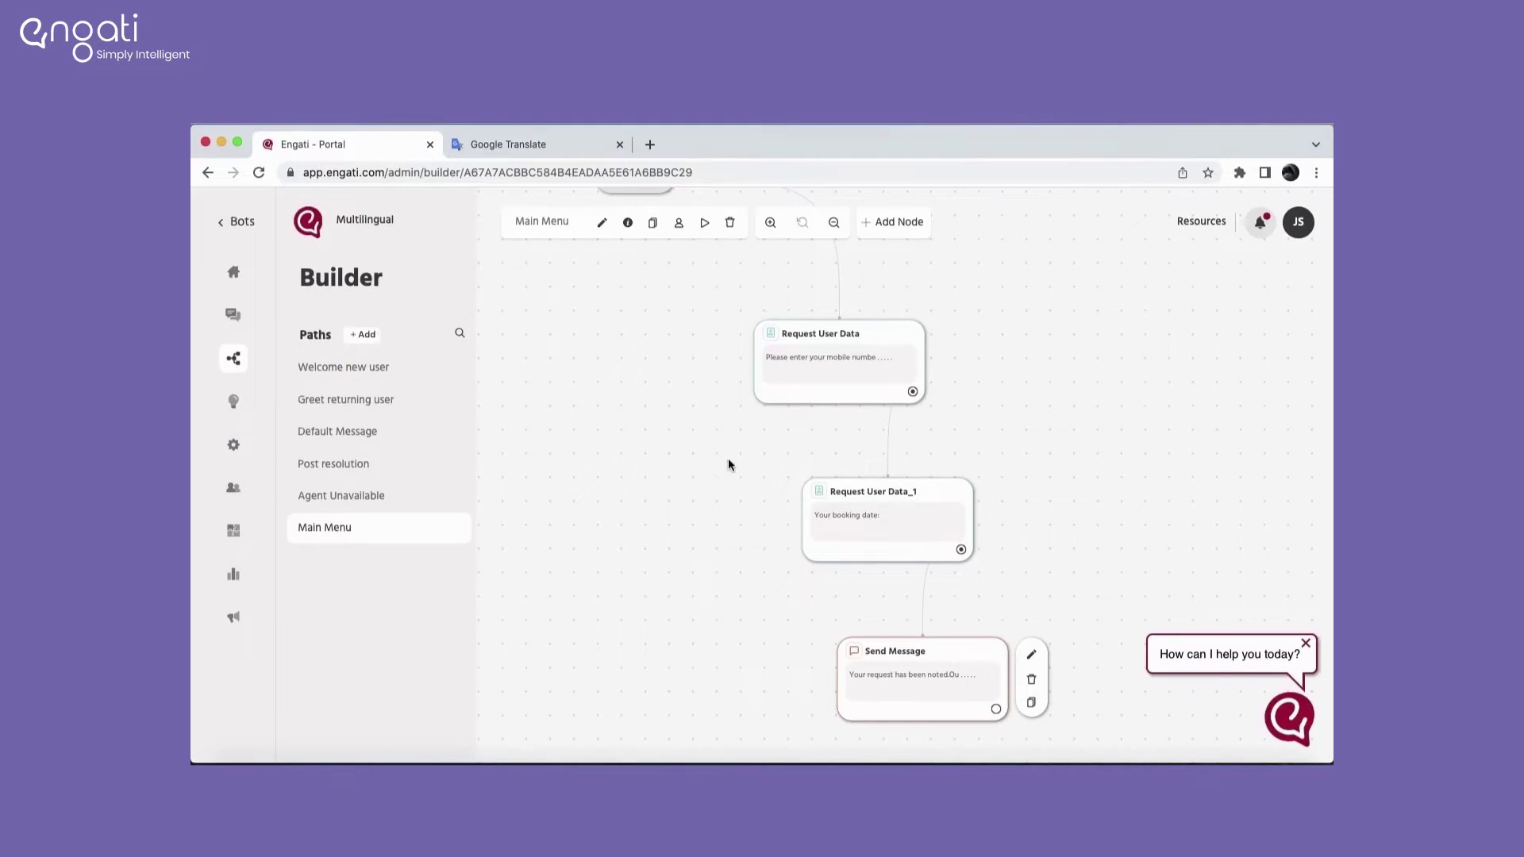
key("super+Tab")
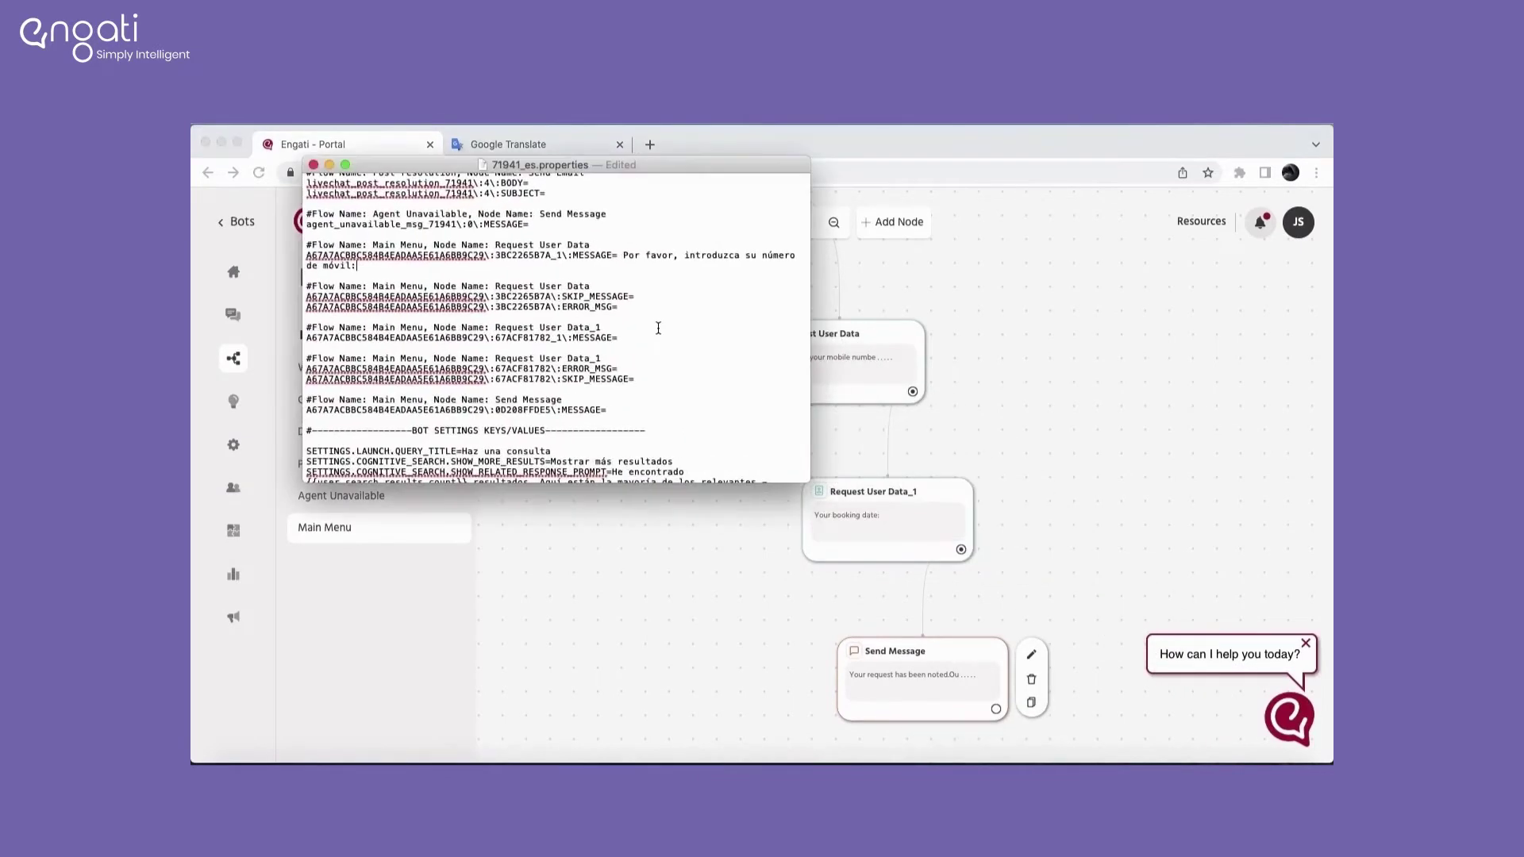
scroll(637, 321, "down", 3)
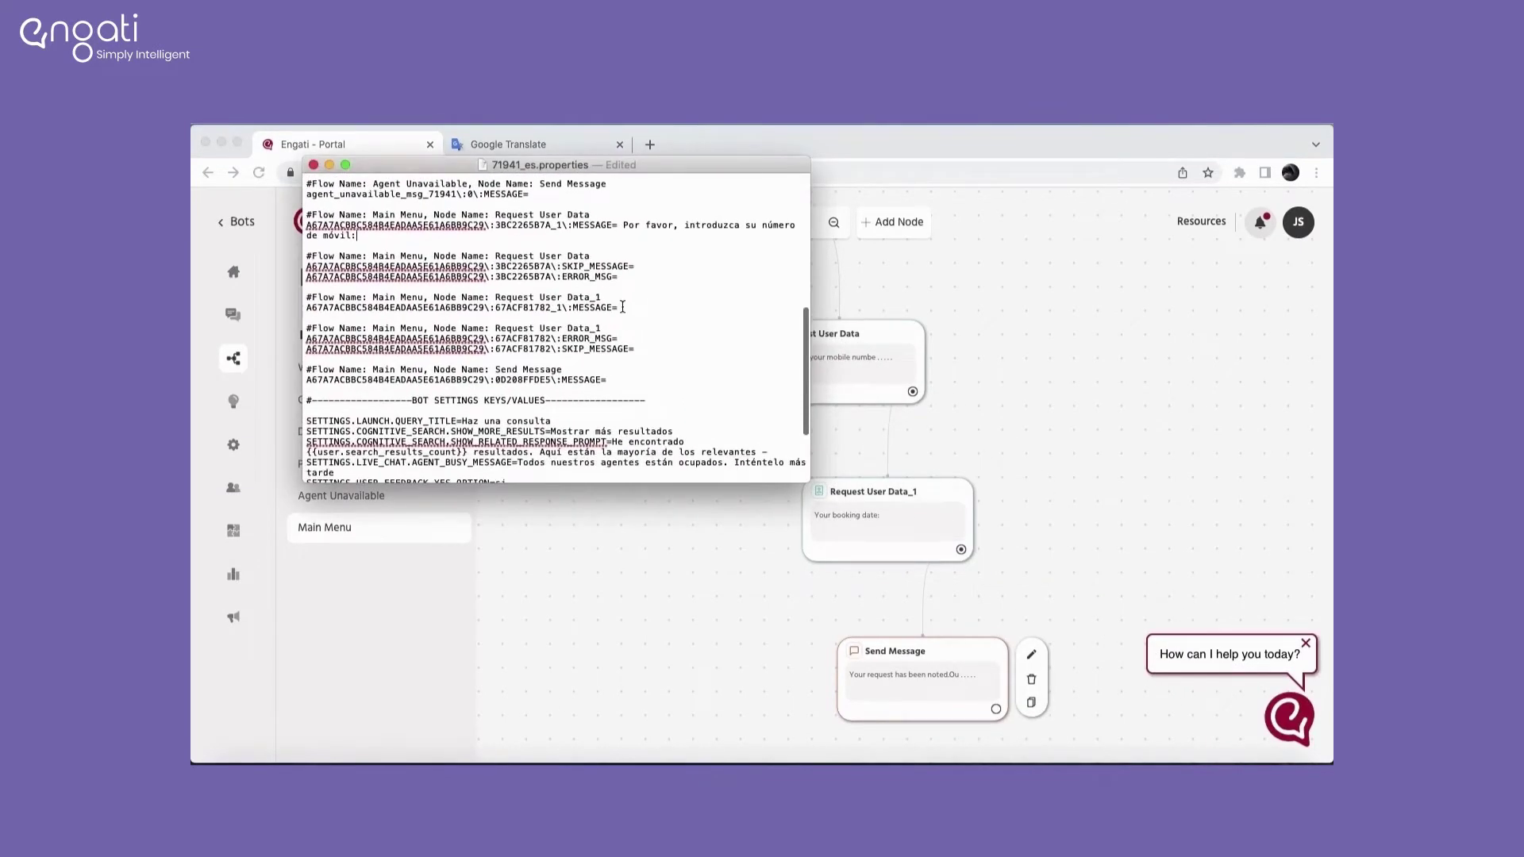
key("super+v")
scroll(640, 351, "down", 5)
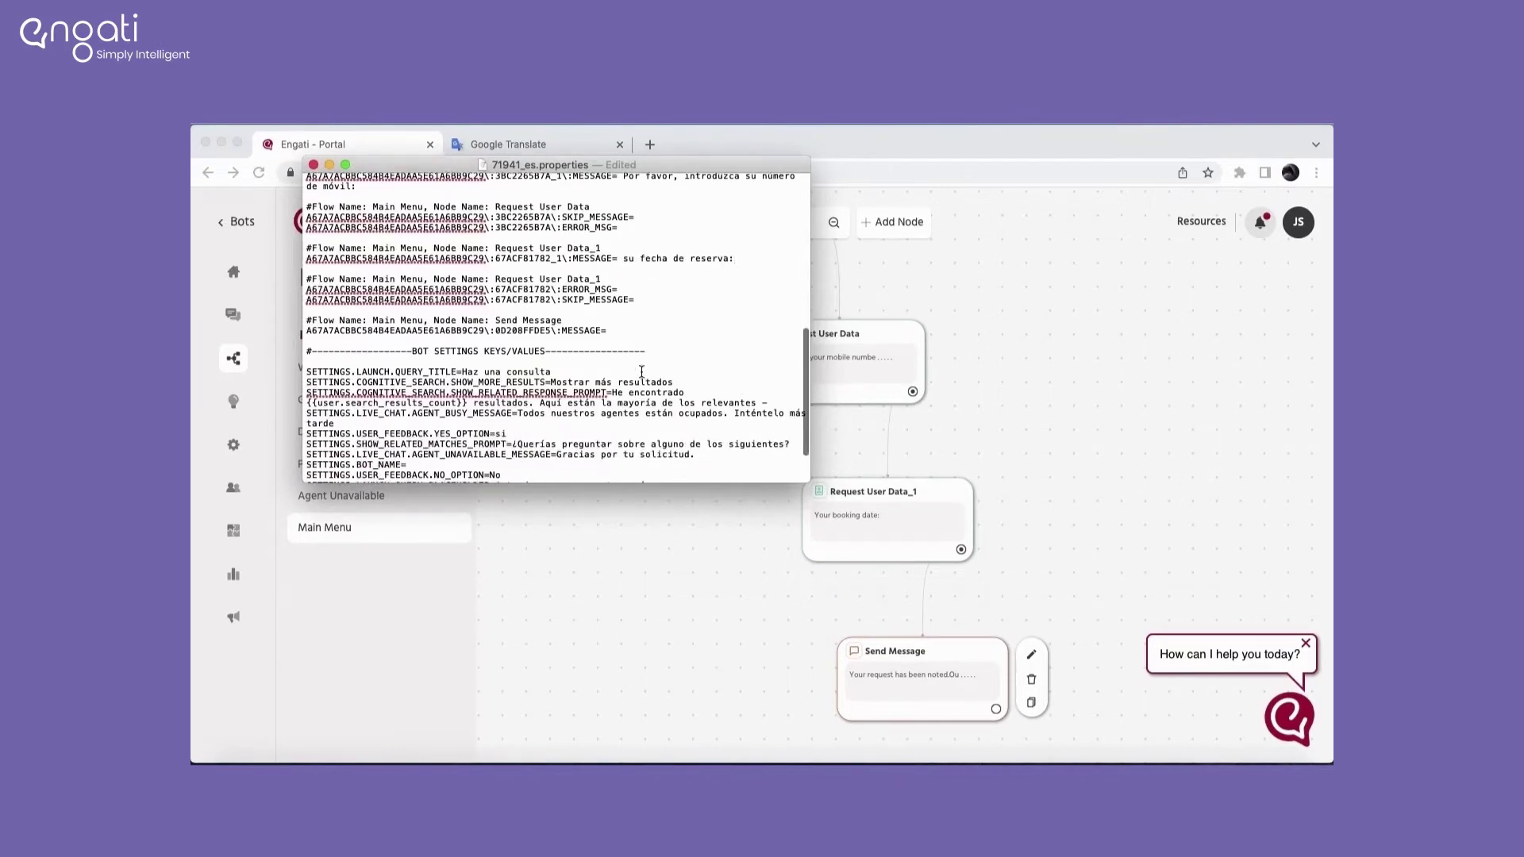
left_click(328, 165)
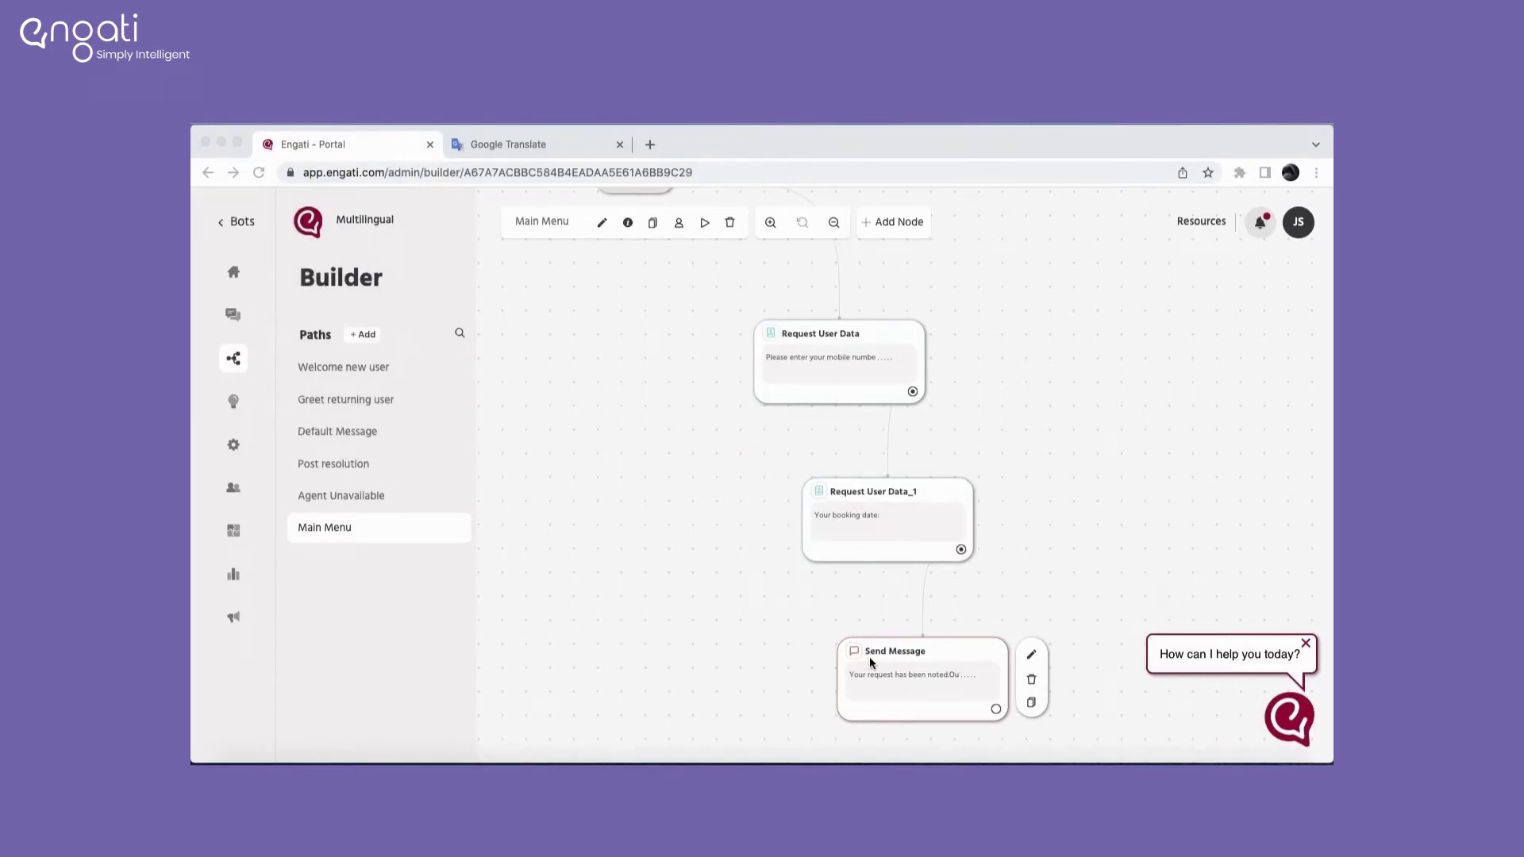
Step: Paste the Spanish request-noted confirmation into the Send Message key
left_click(508, 145)
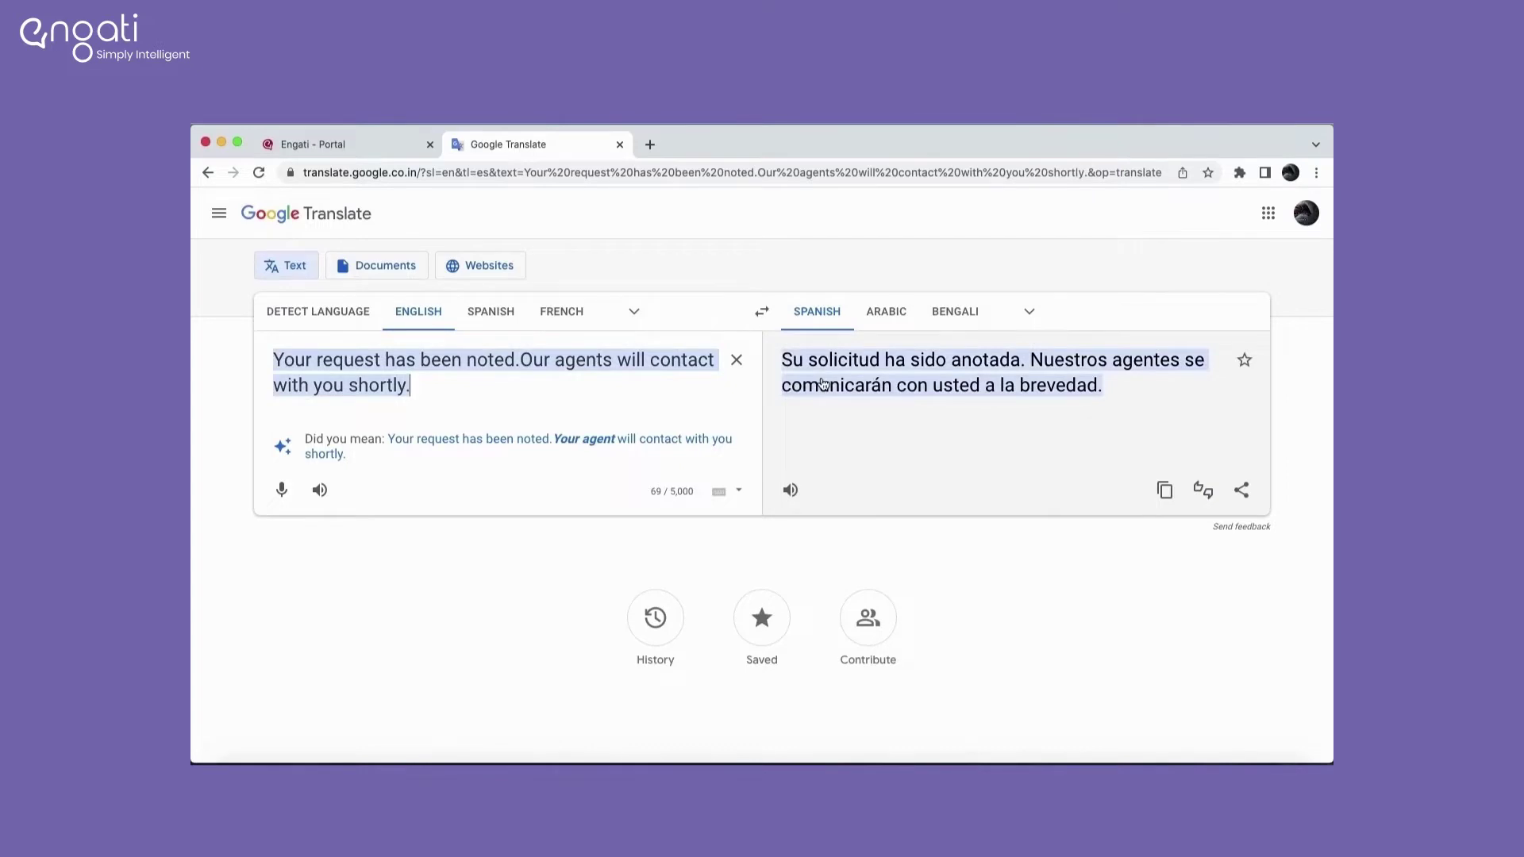
triple_click(789, 381)
right_click(785, 373)
left_click(841, 407)
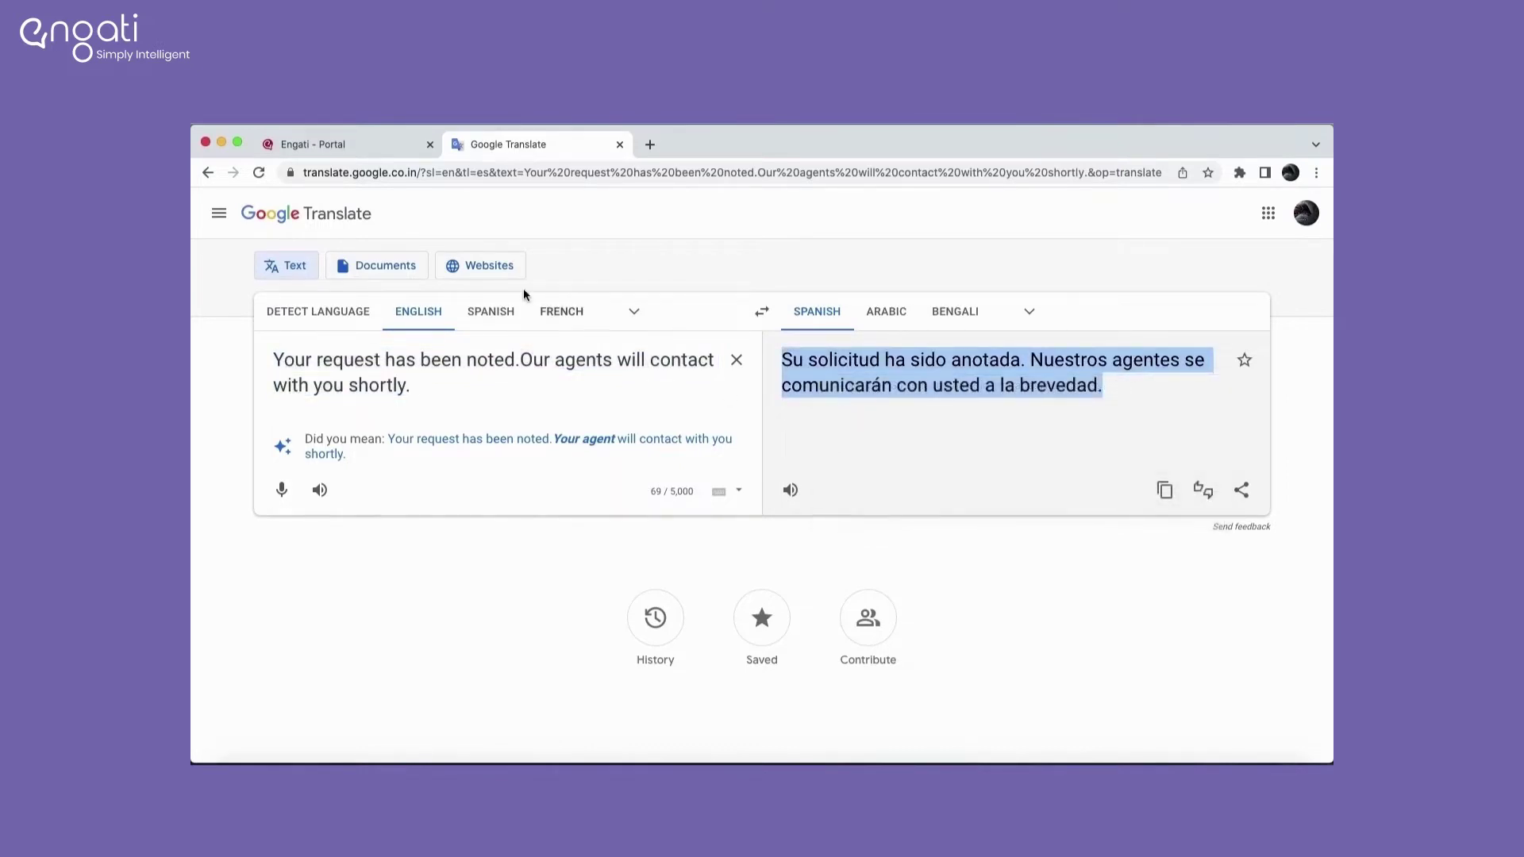
left_click(381, 150)
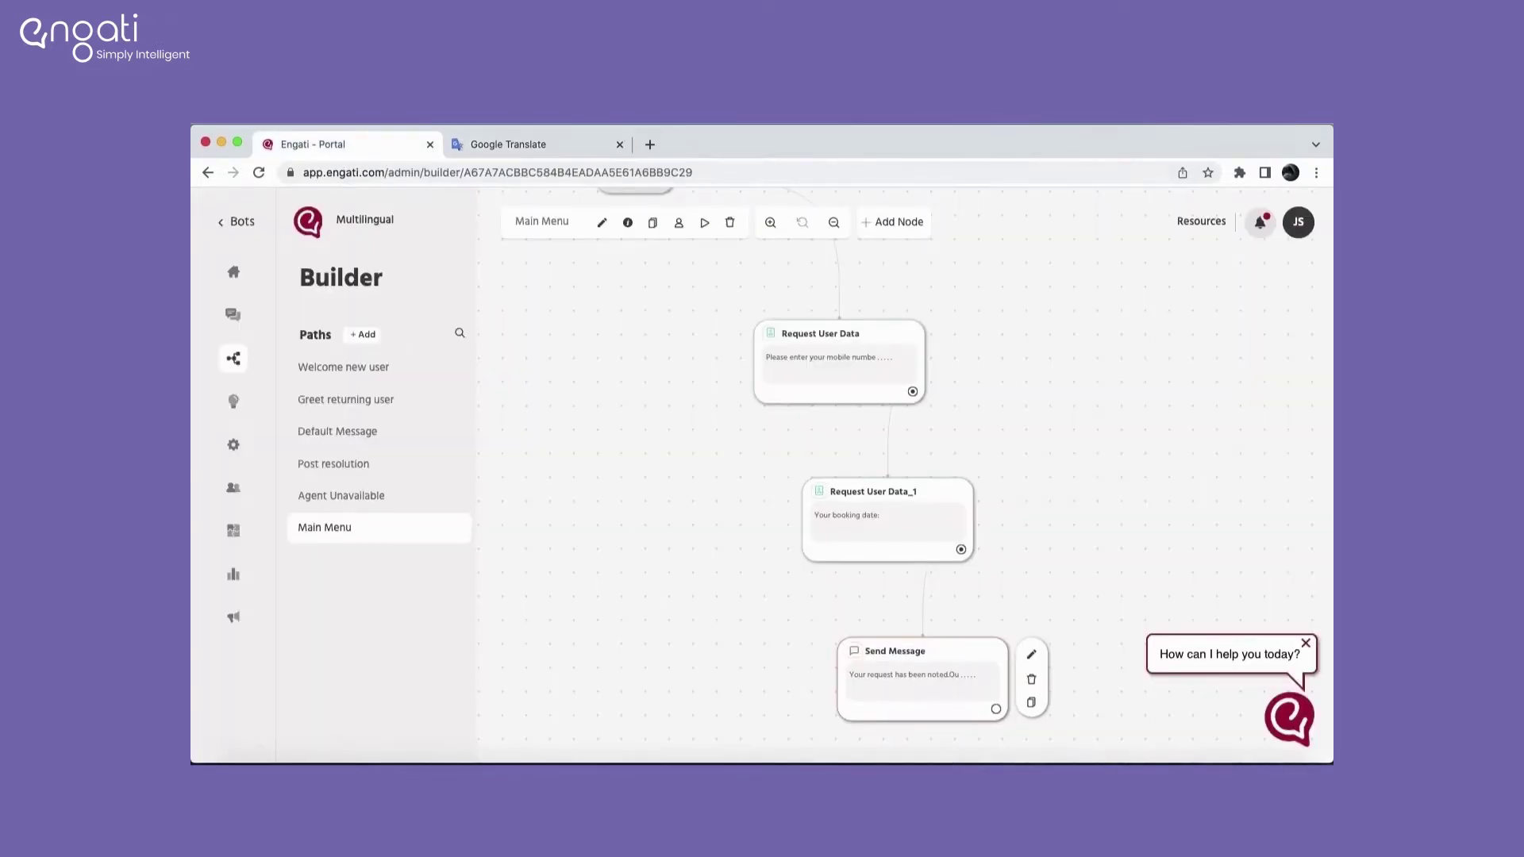
left_click(1012, 760)
scroll(619, 348, "down", 1)
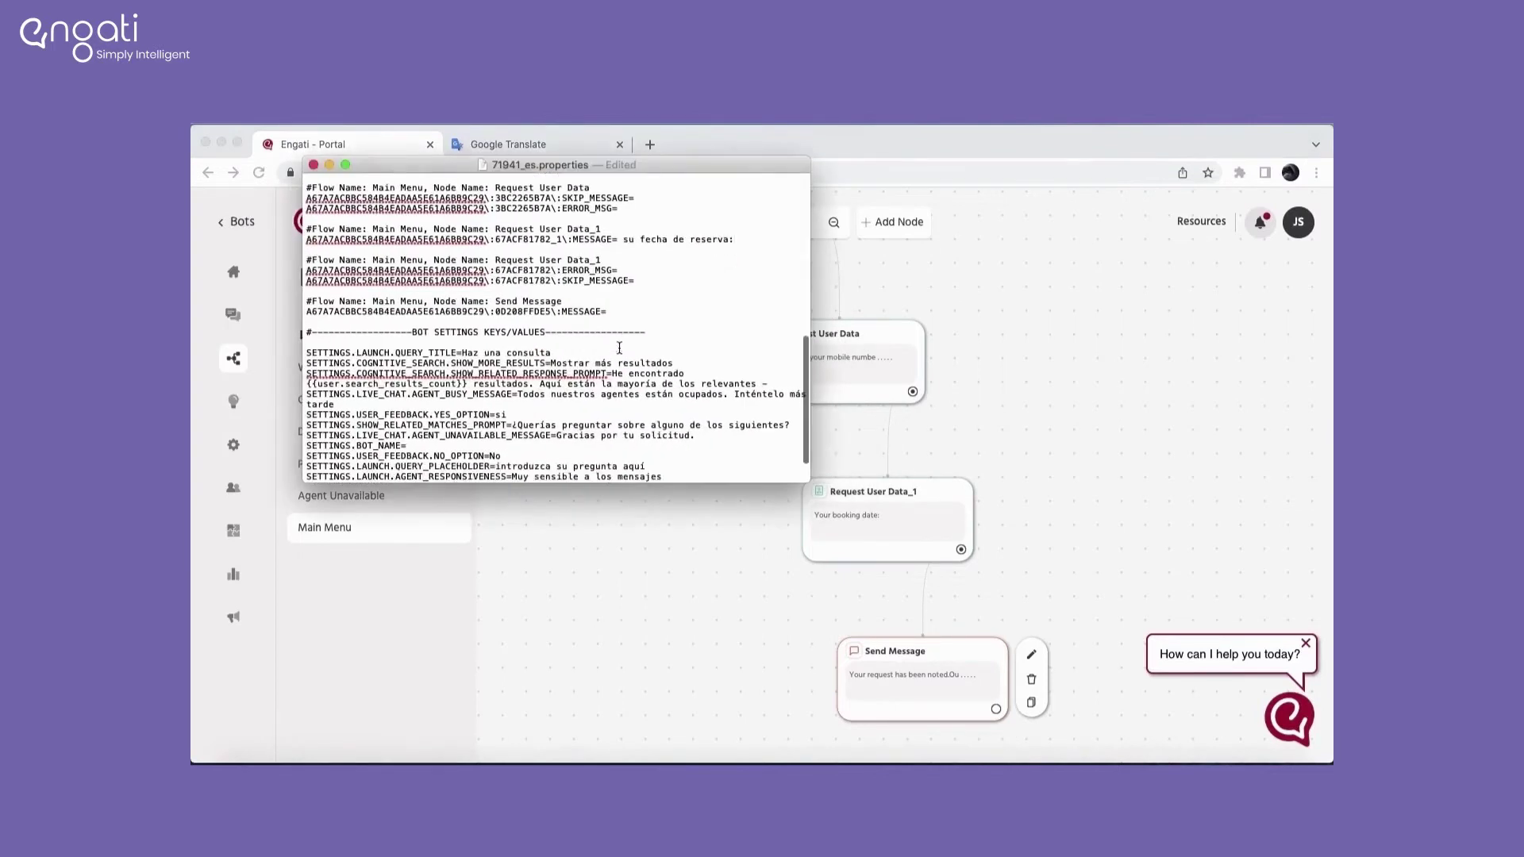
scroll(619, 348, "down", 1)
key("super+v")
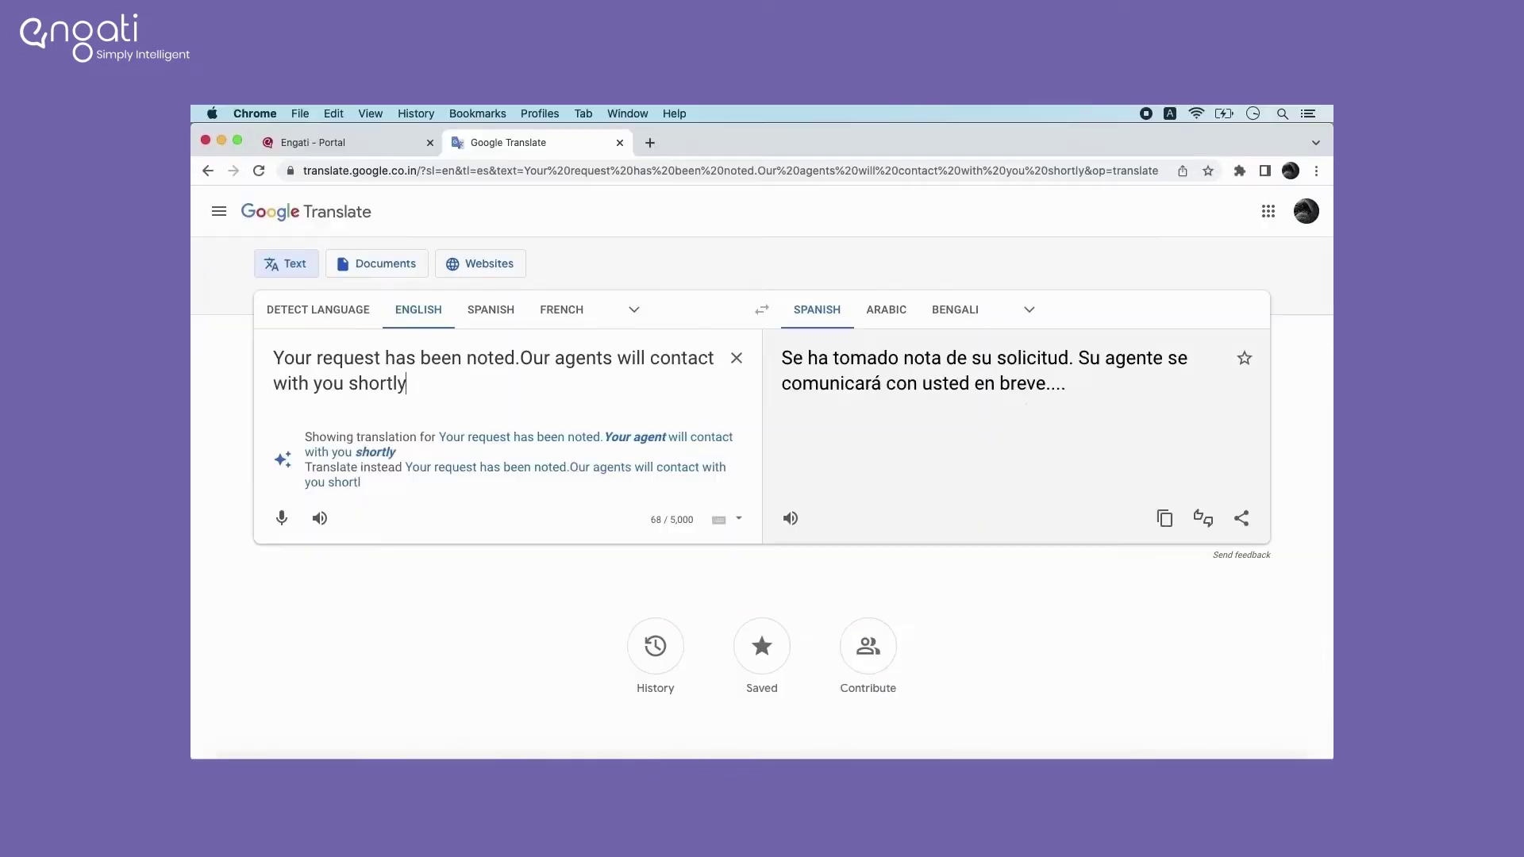
Step: Re-paste the request-noted translation into Send Message, then close the keys file
triple_click(824, 376)
right_click(823, 376)
left_click(847, 409)
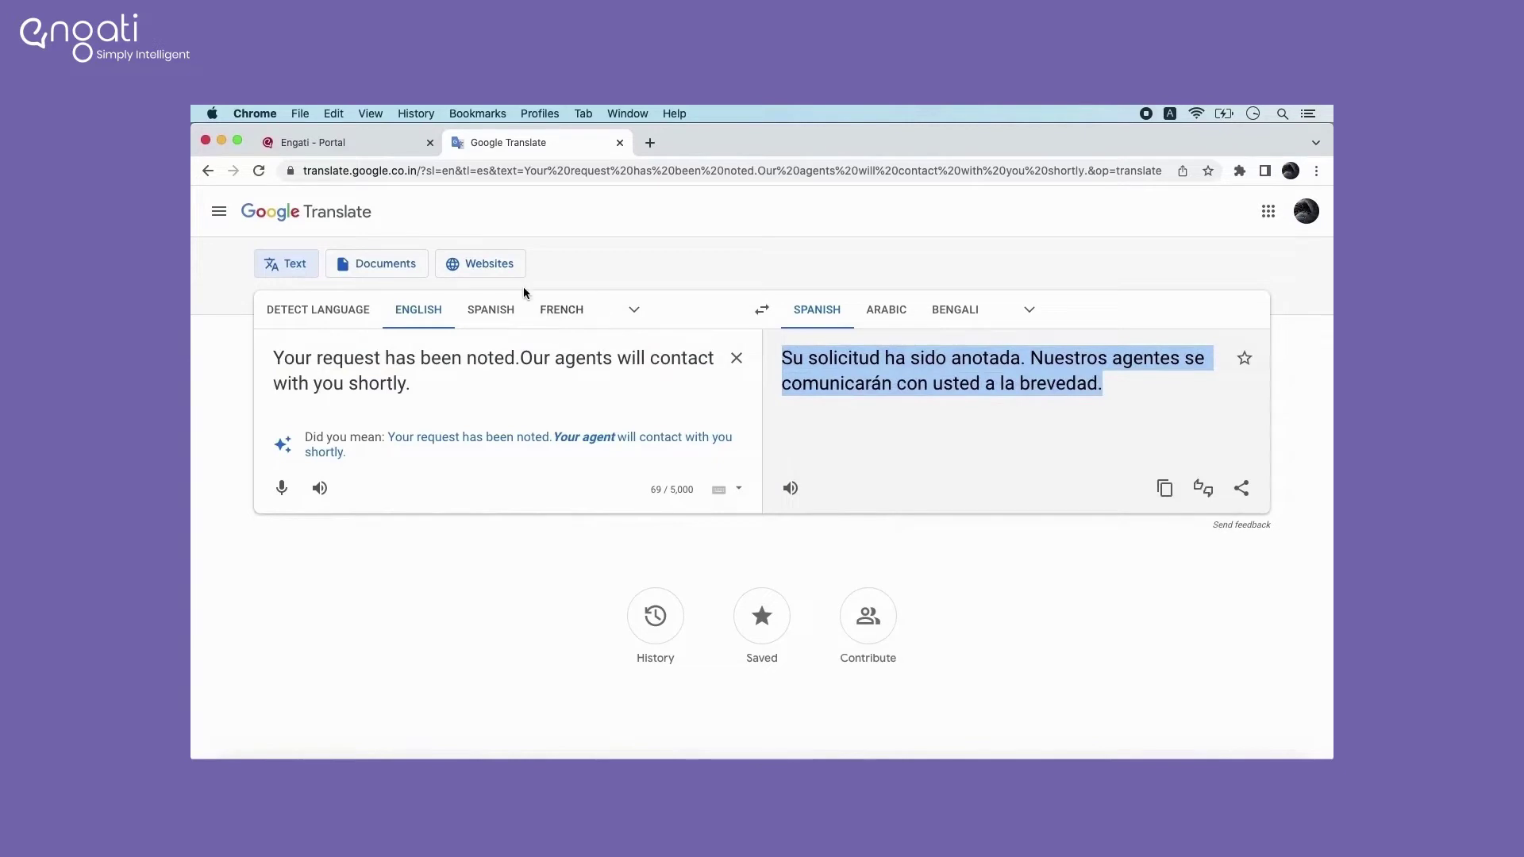
left_click(381, 153)
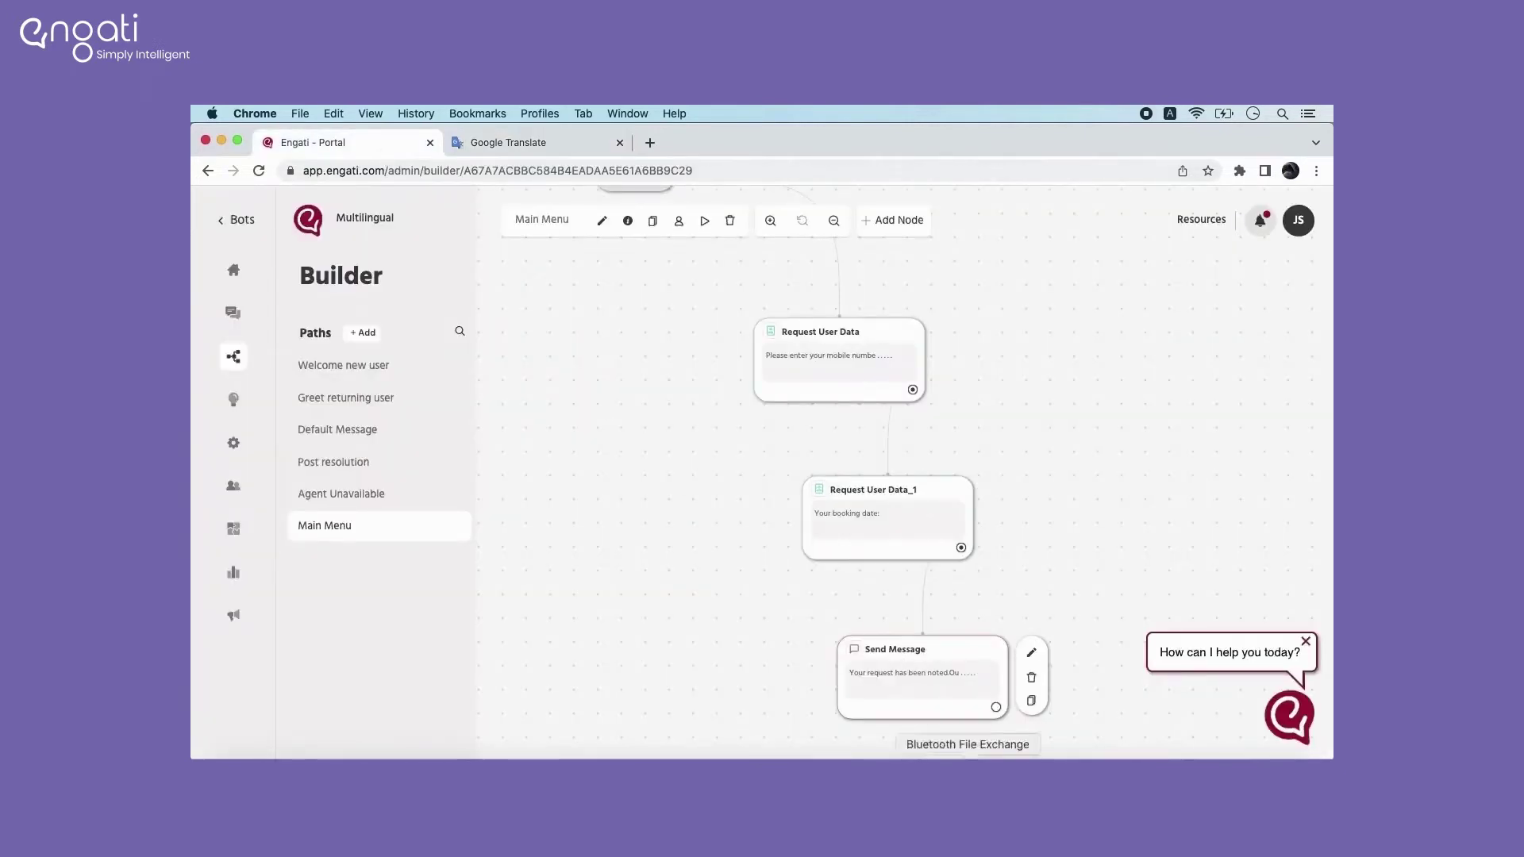
left_click(1010, 755)
scroll(620, 346, "down", 2)
scroll(619, 346, "down", 1)
key("super+v")
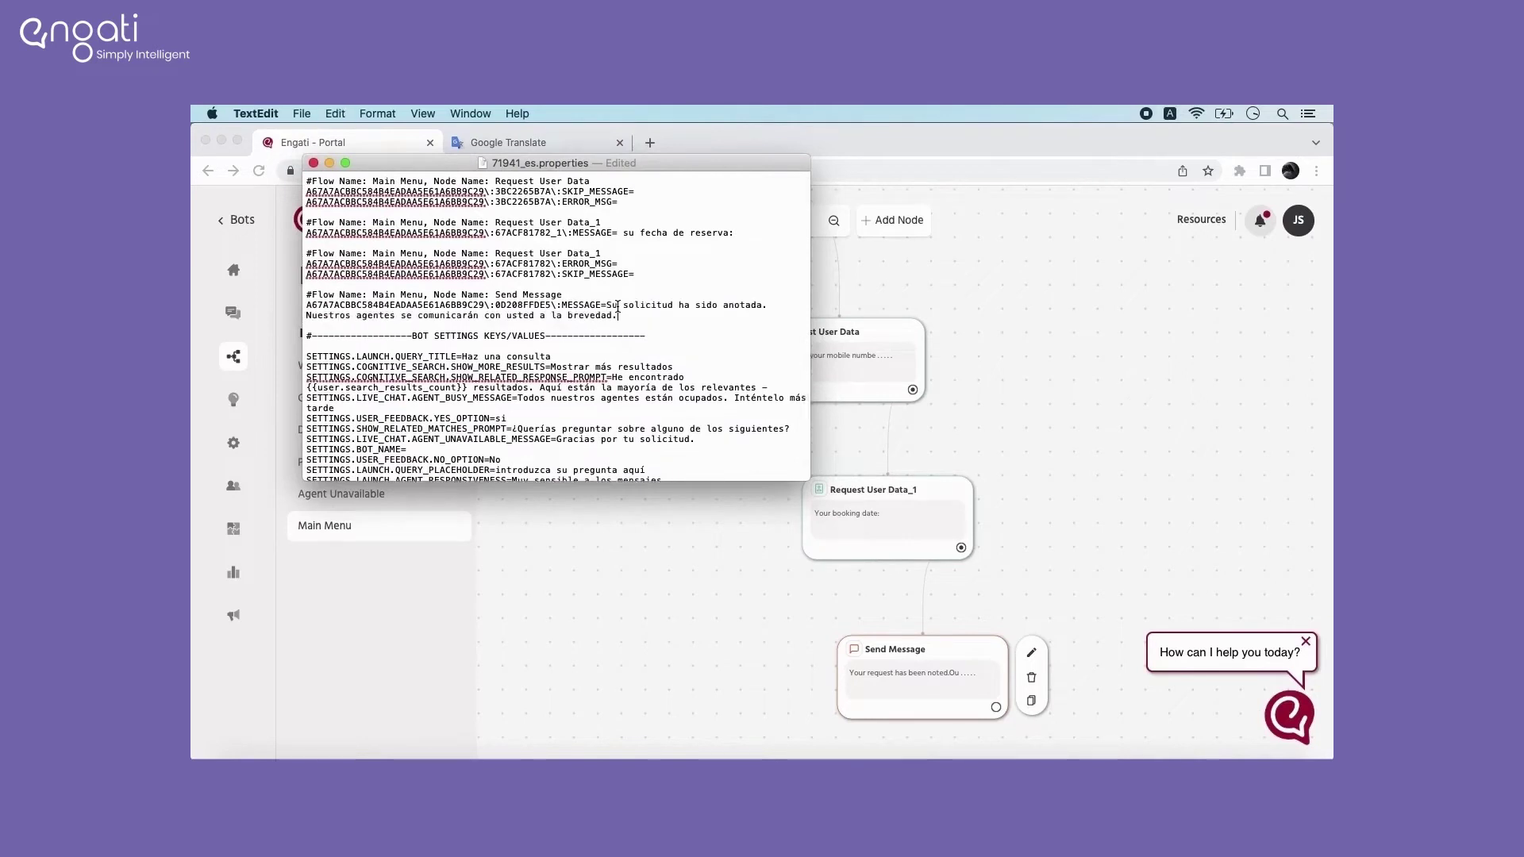
left_click(313, 164)
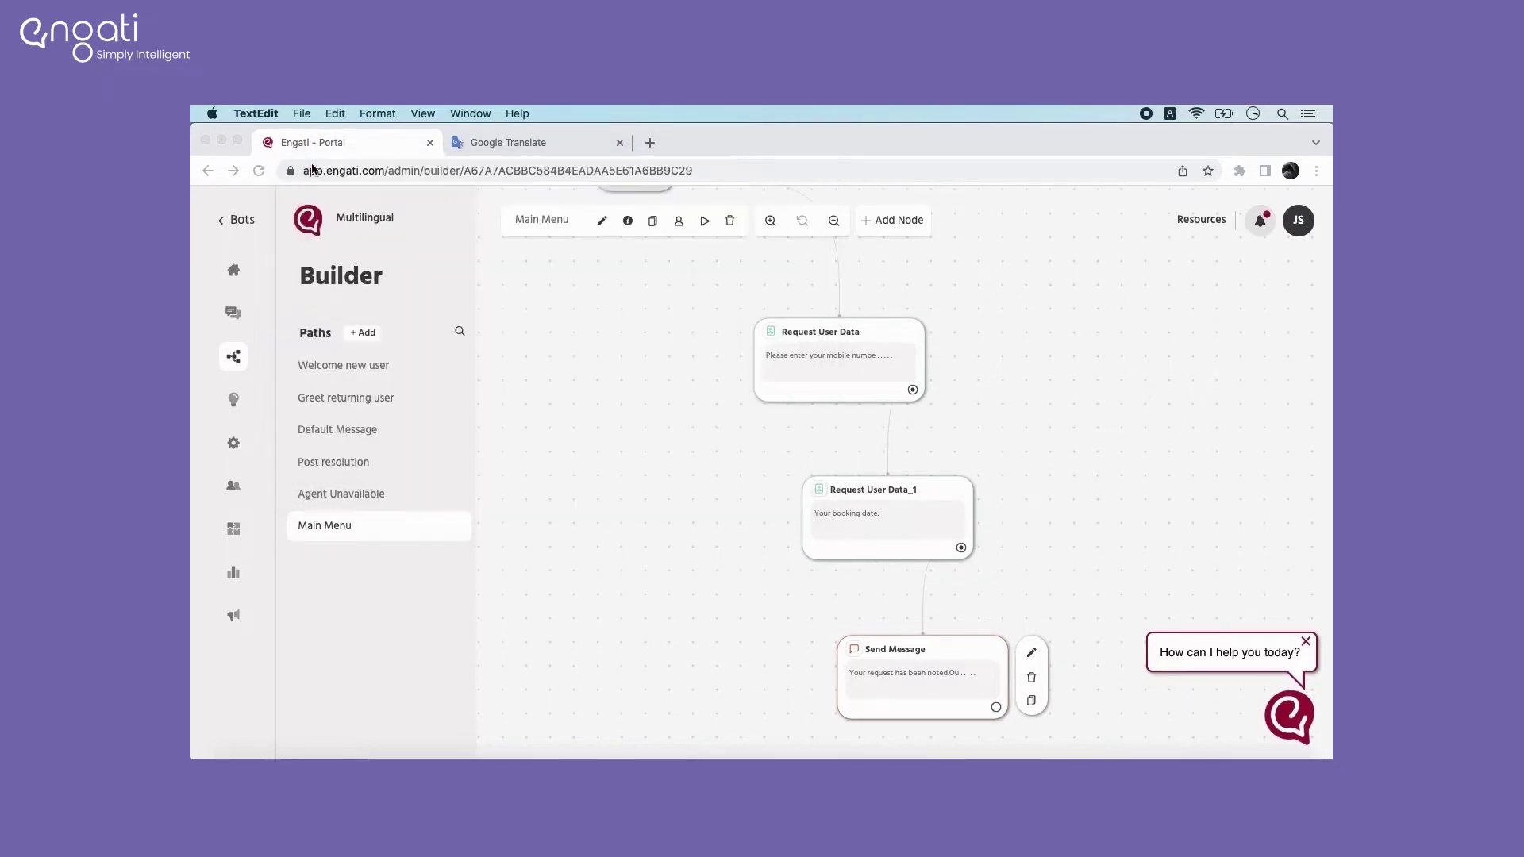
left_click(232, 446)
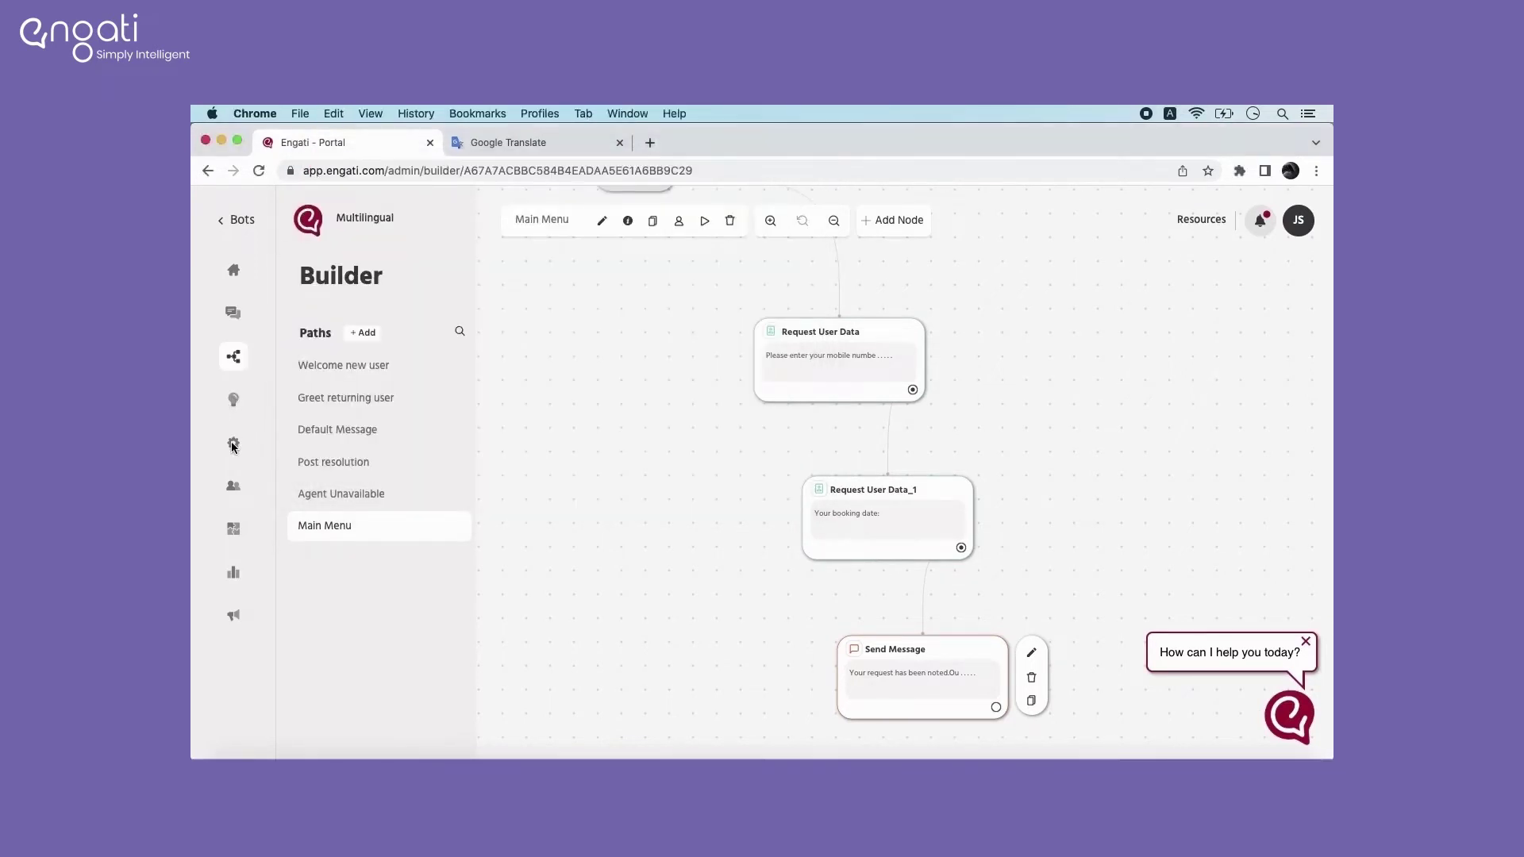
Step: Upload 71941_es.properties as the Spanish language keys, then return to the builder
left_click(233, 445)
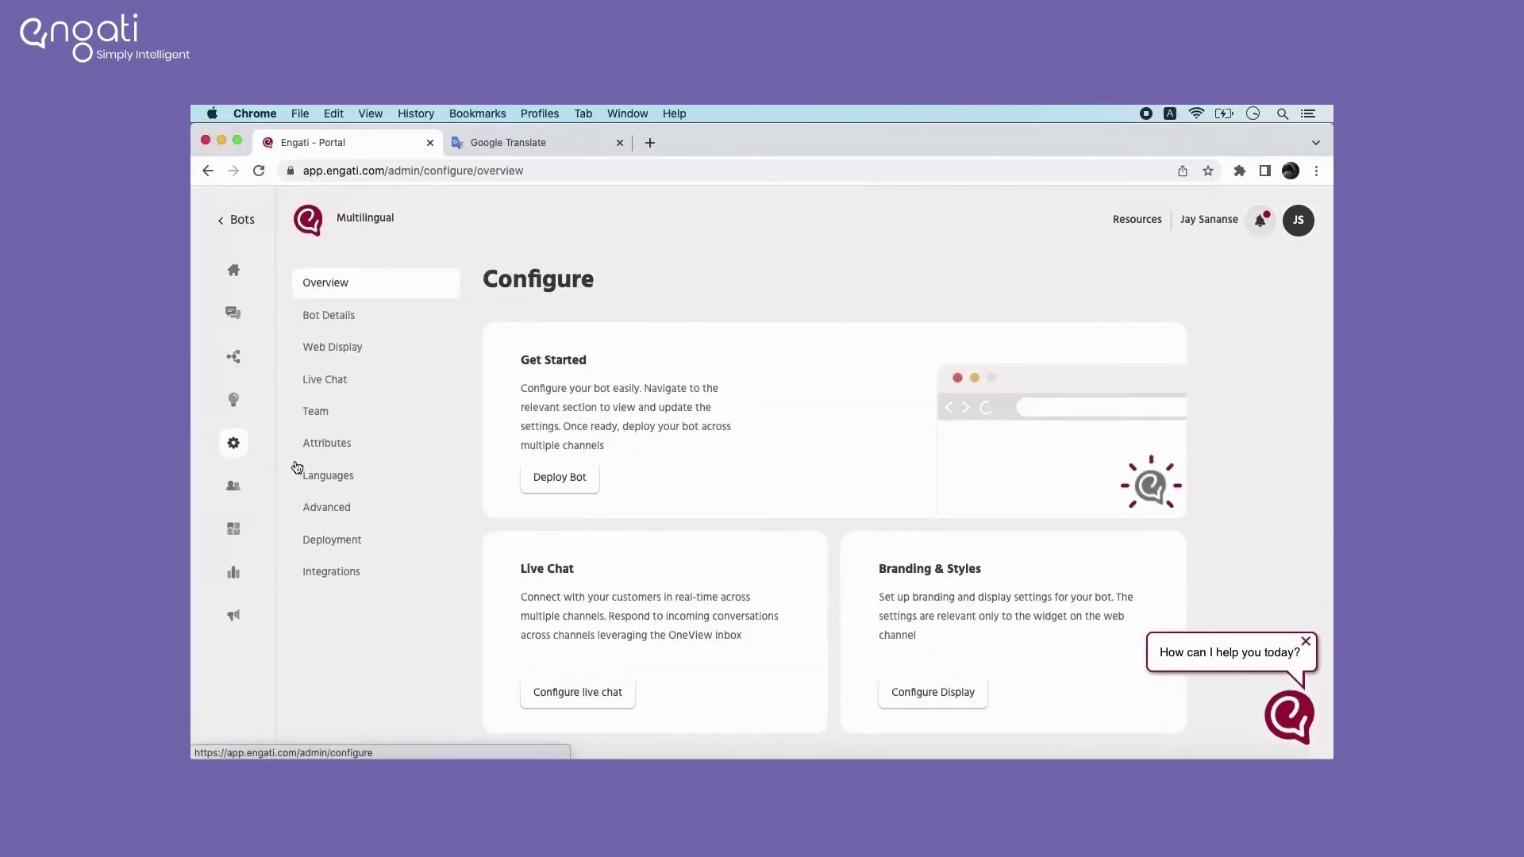
left_click(324, 478)
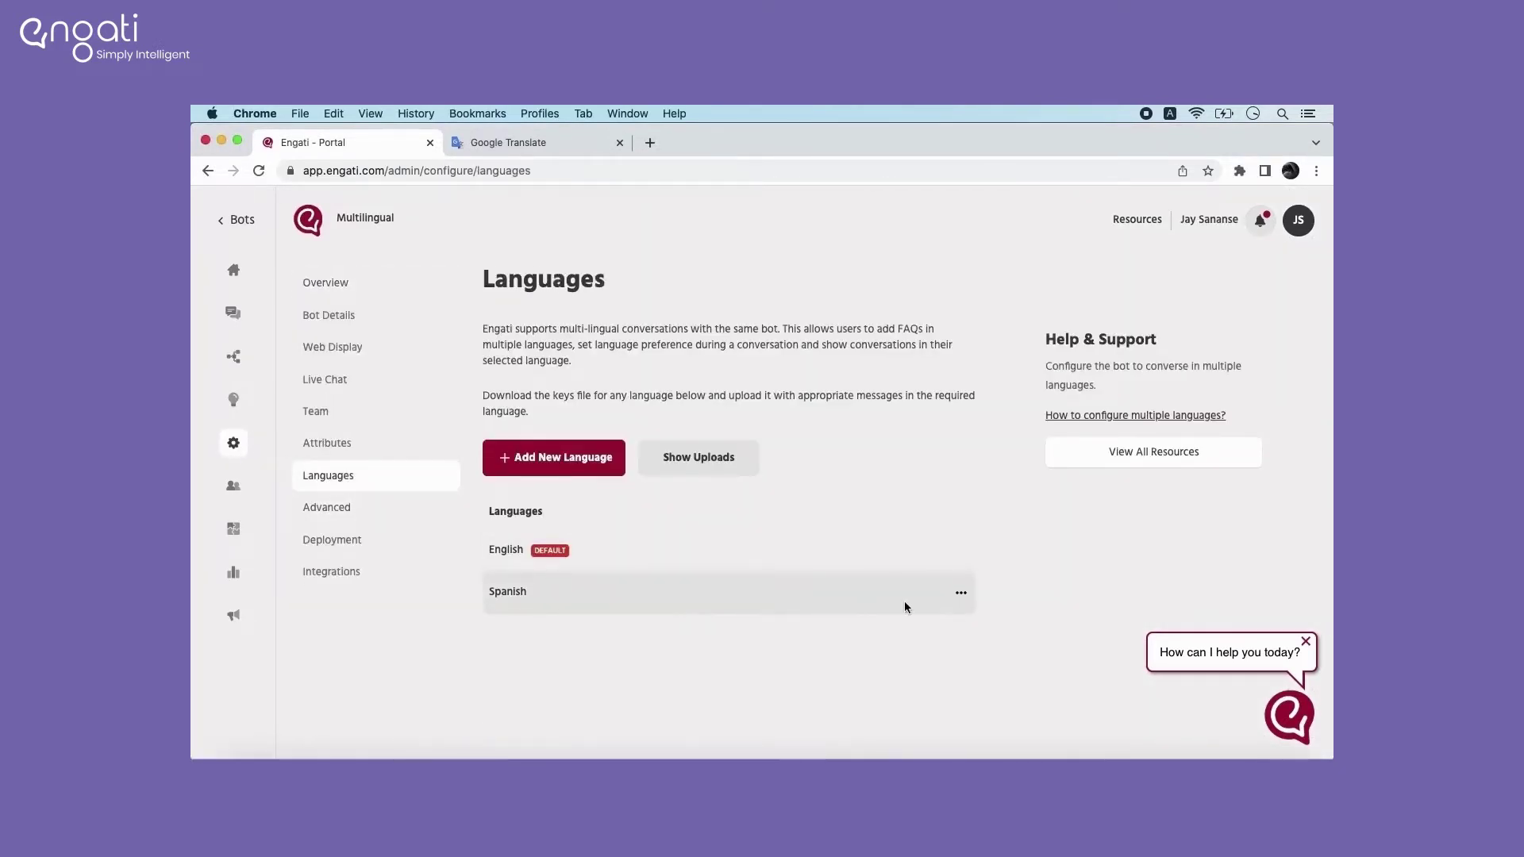
left_click(961, 595)
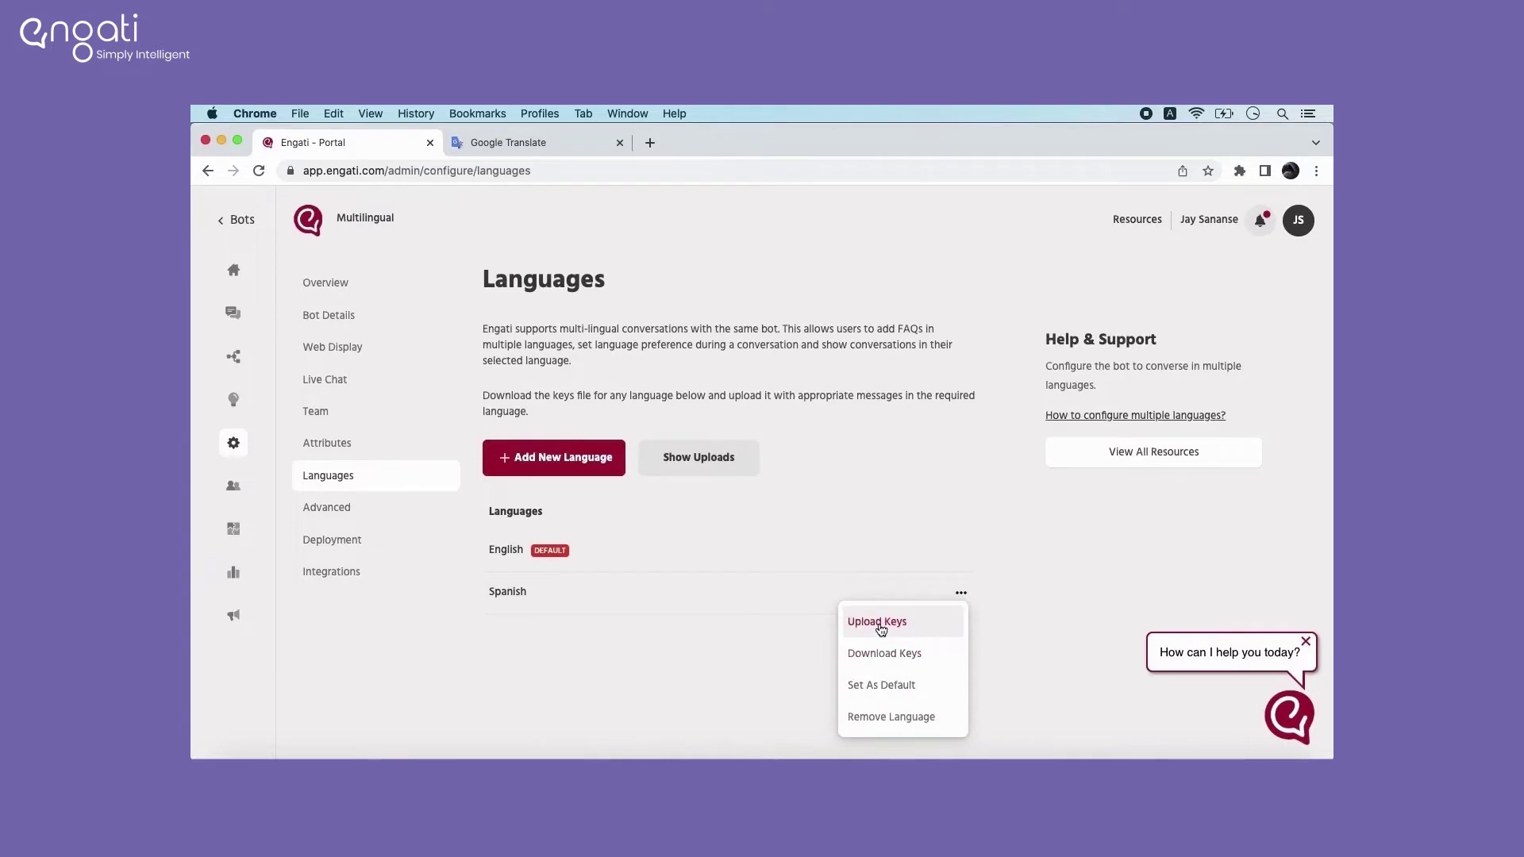
left_click(877, 621)
left_click(878, 488)
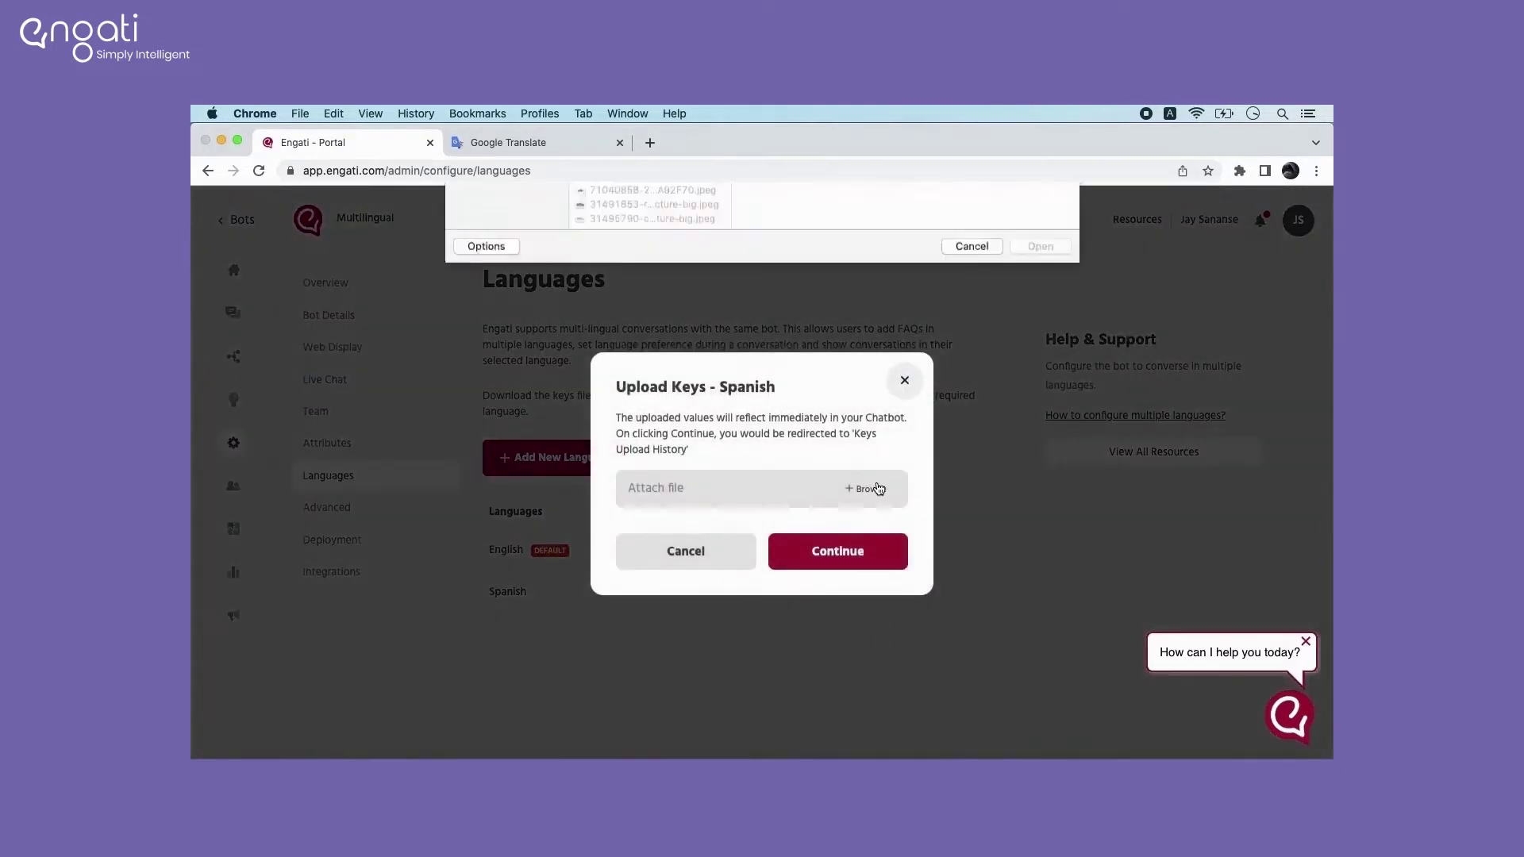
left_click(641, 422)
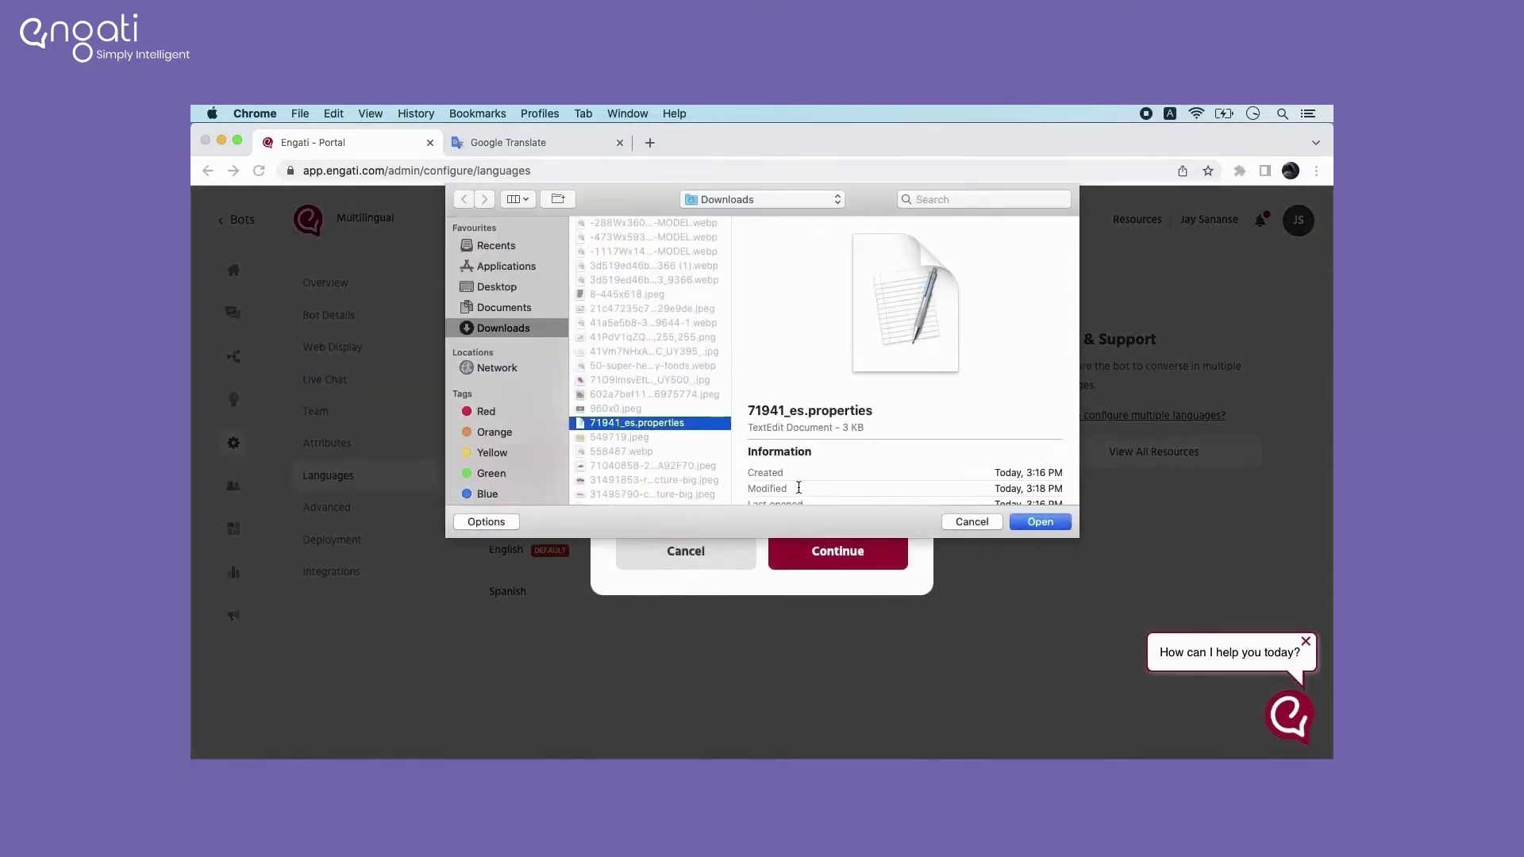
left_click(1020, 525)
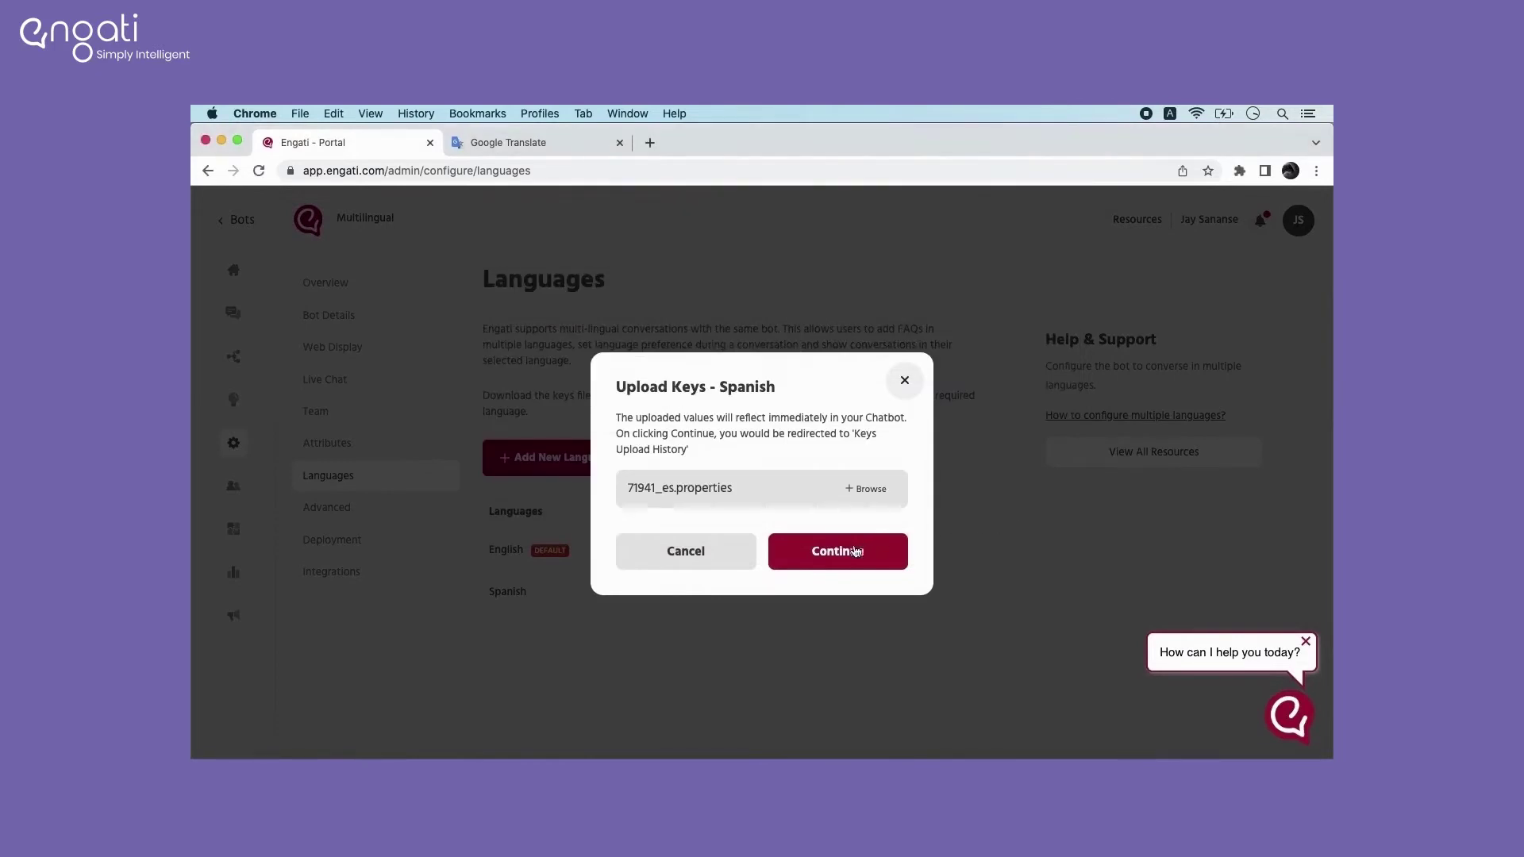
left_click(854, 555)
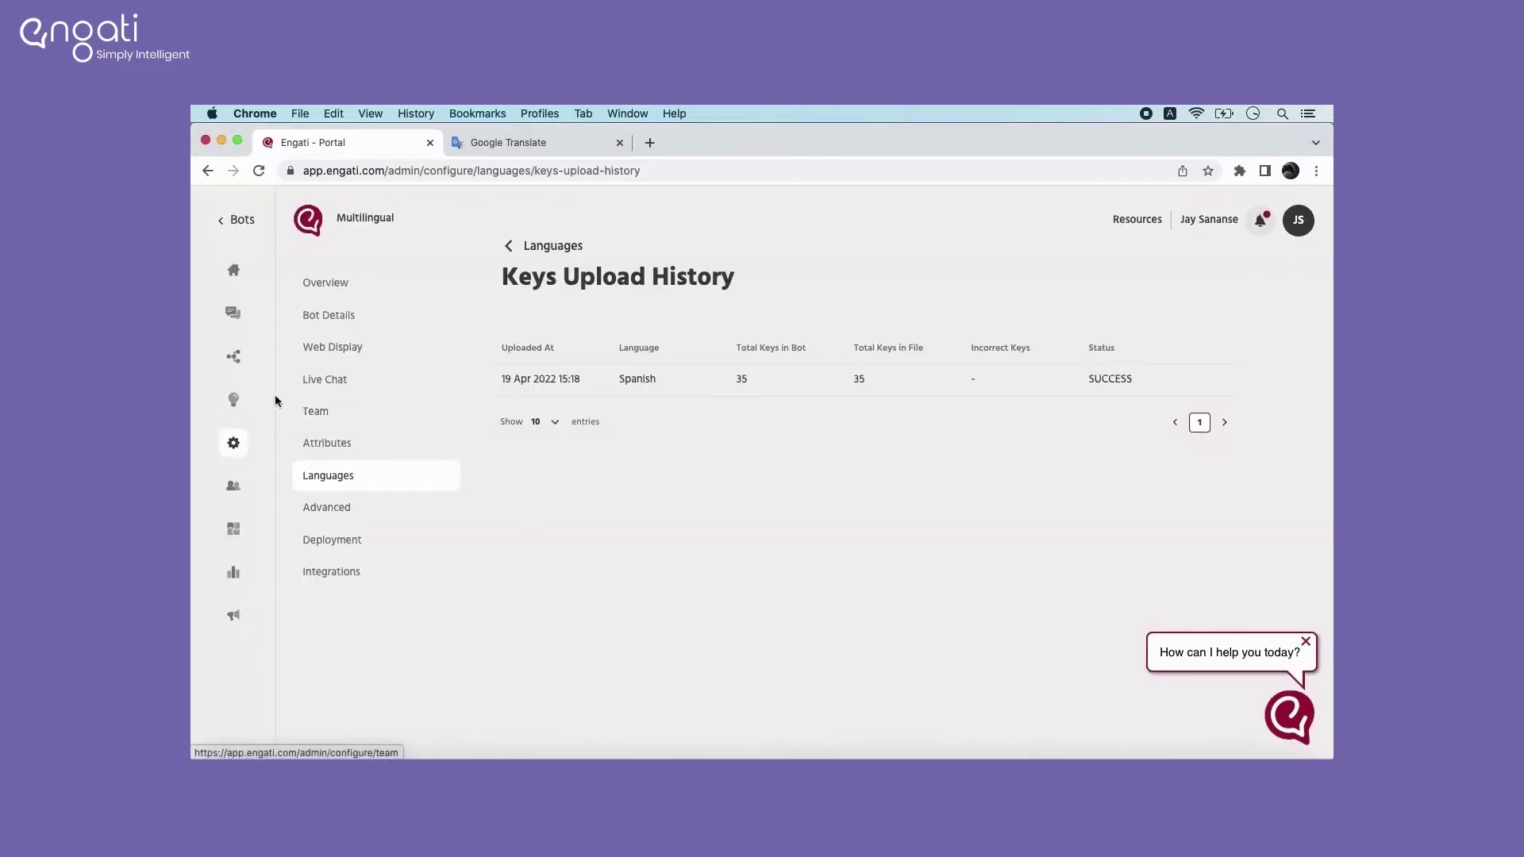
left_click(235, 358)
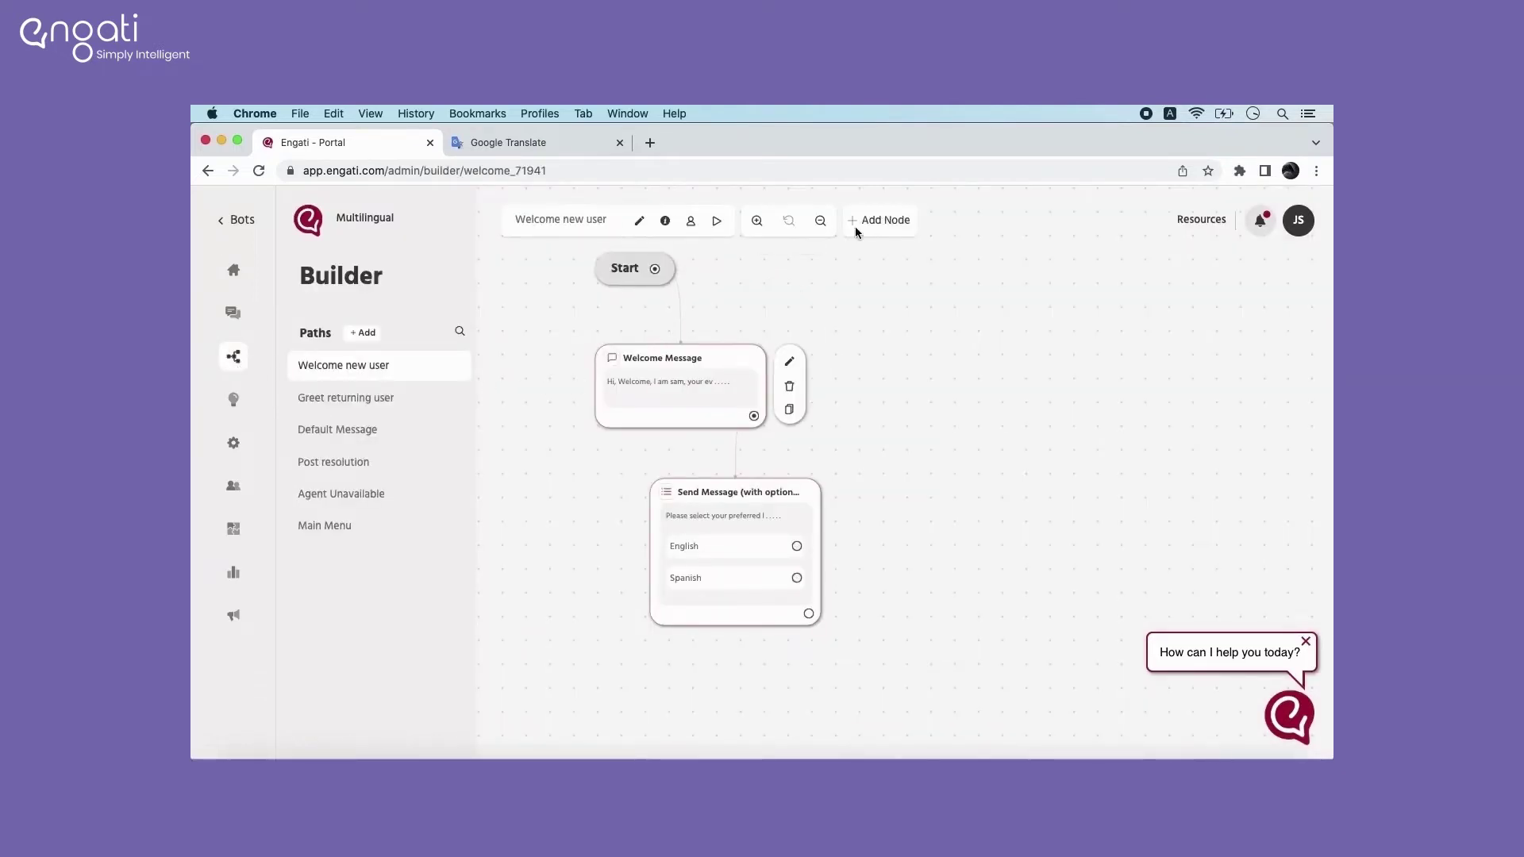
Step: Add a Select Language node set to English and link the English answer to it
left_click(880, 221)
type("Sel")
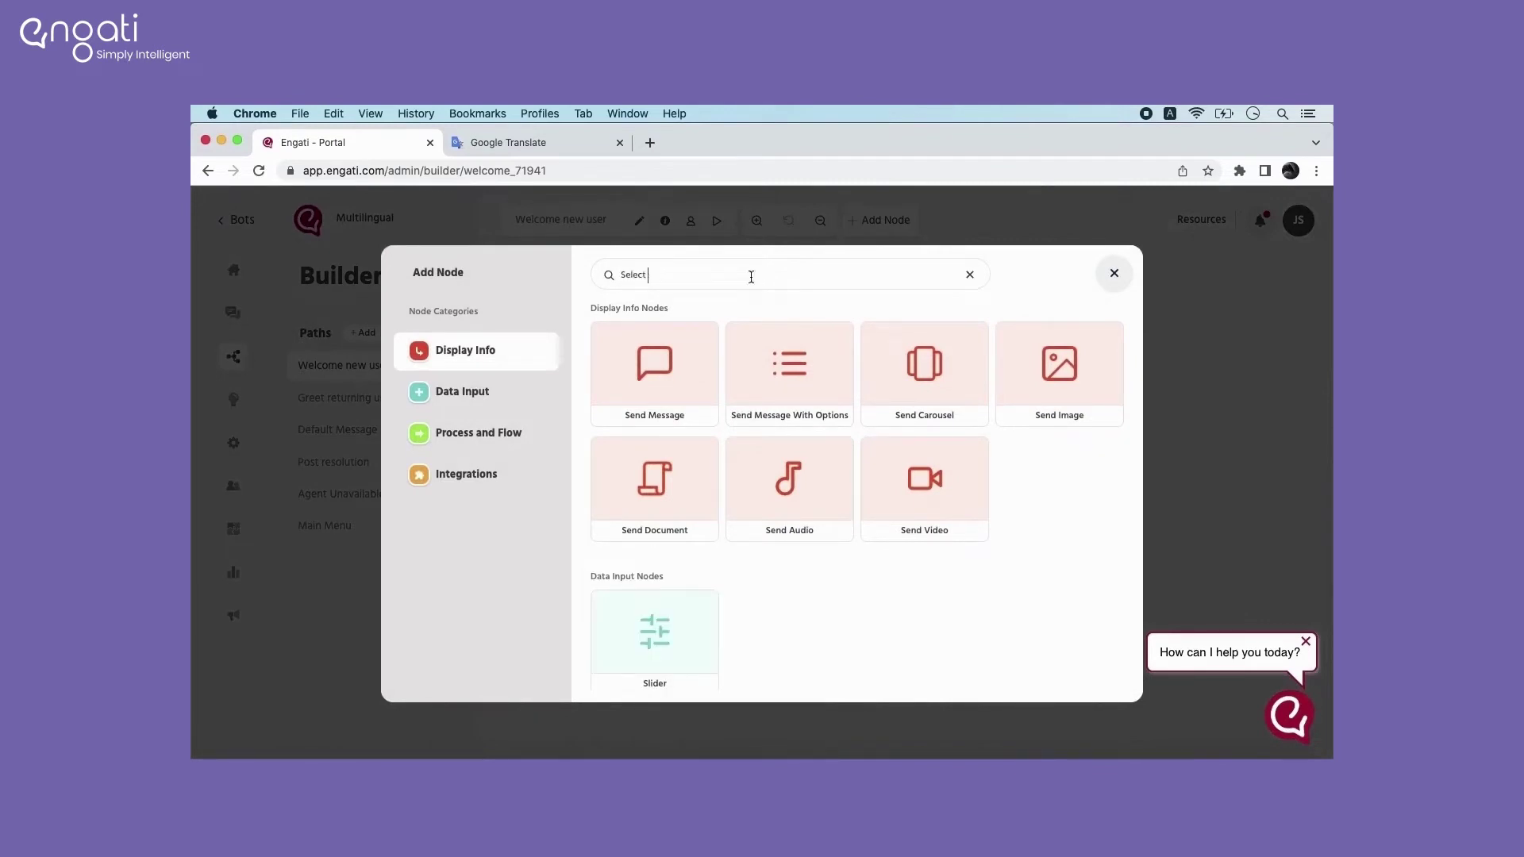
type("ect")
left_click(655, 366)
left_click(632, 369)
left_click(607, 398)
left_click(673, 722)
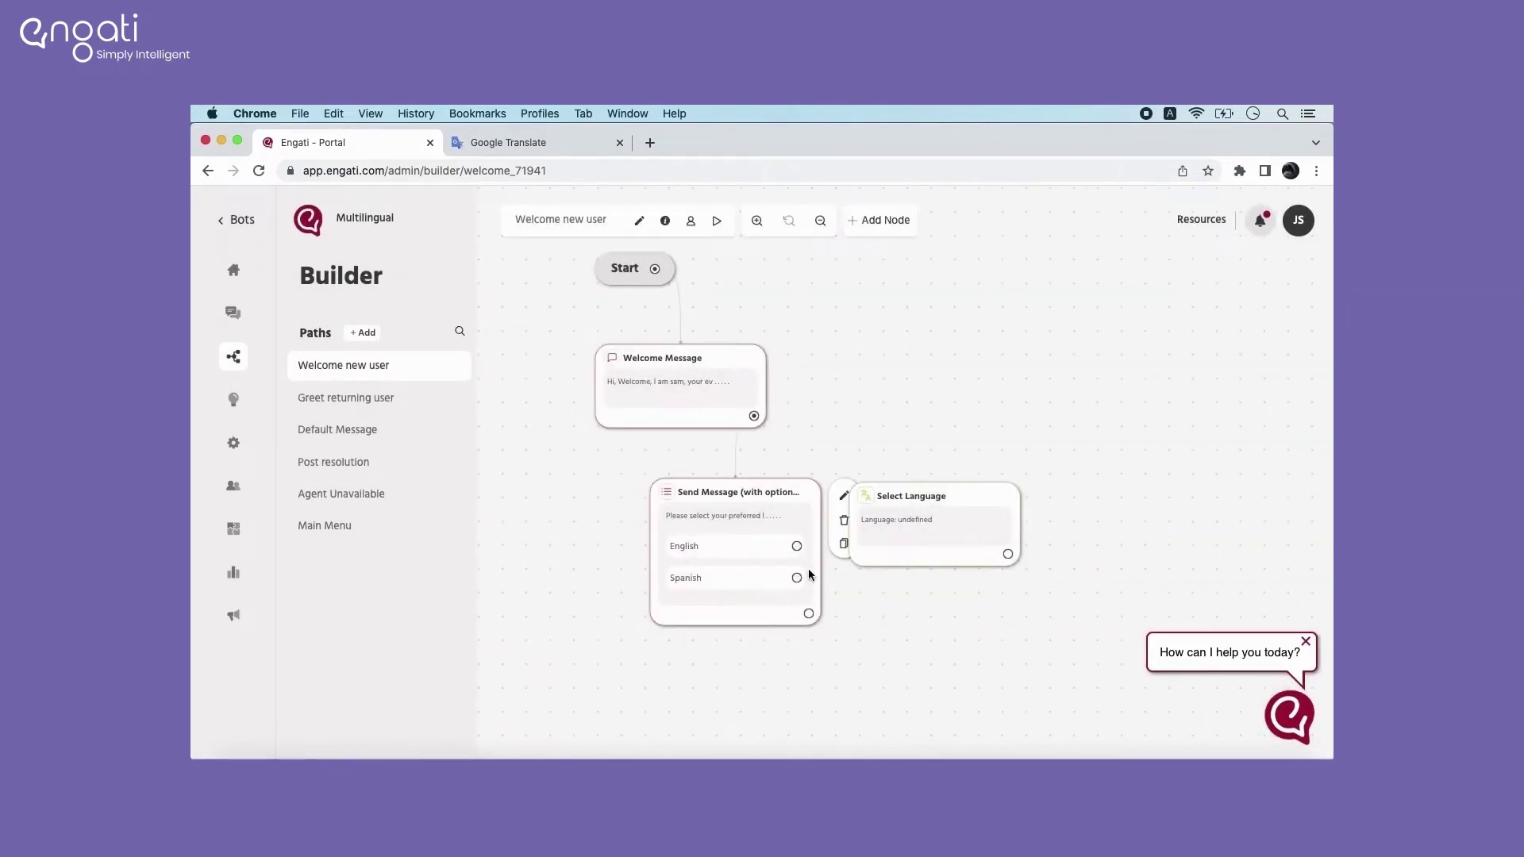
left_click_drag(797, 546, 893, 543)
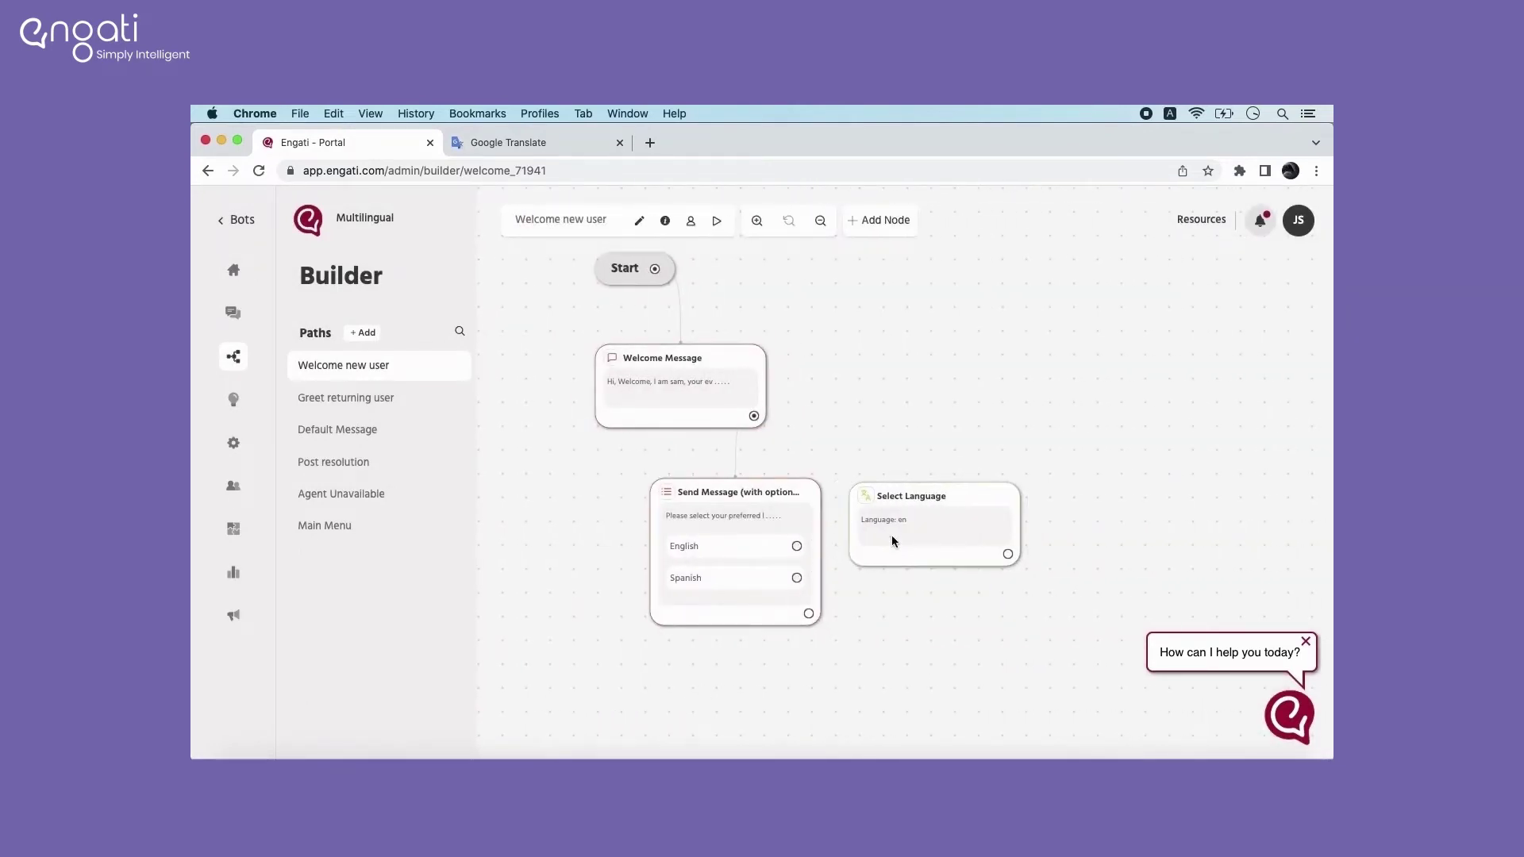
Step: Add a second Select Language node set to Spanish below the first, linked from the Spanish answer
left_click(883, 226)
type("s")
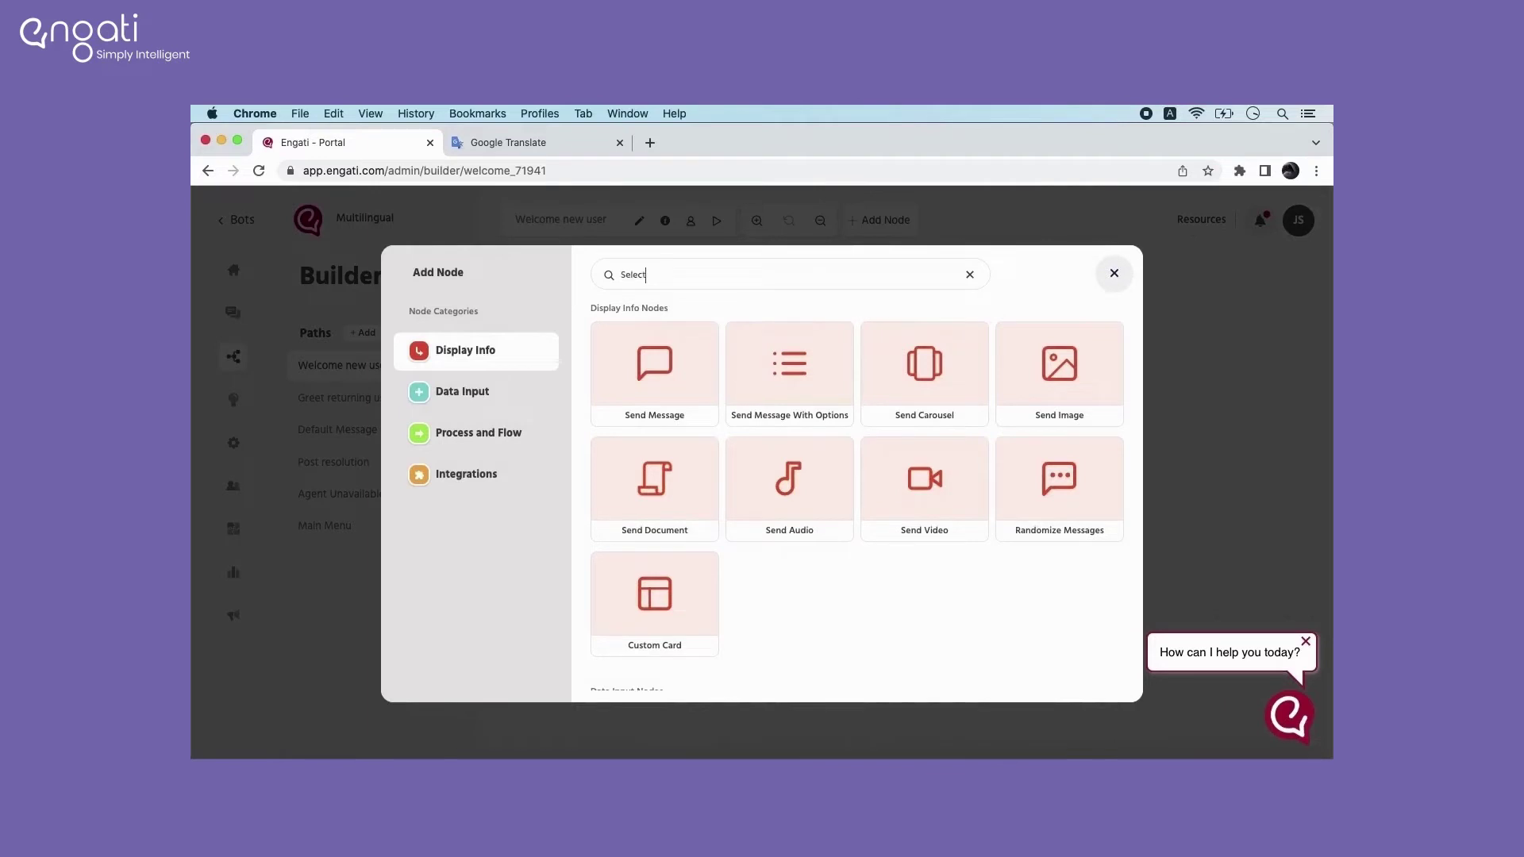
left_click(636, 371)
left_click(631, 369)
left_click(585, 439)
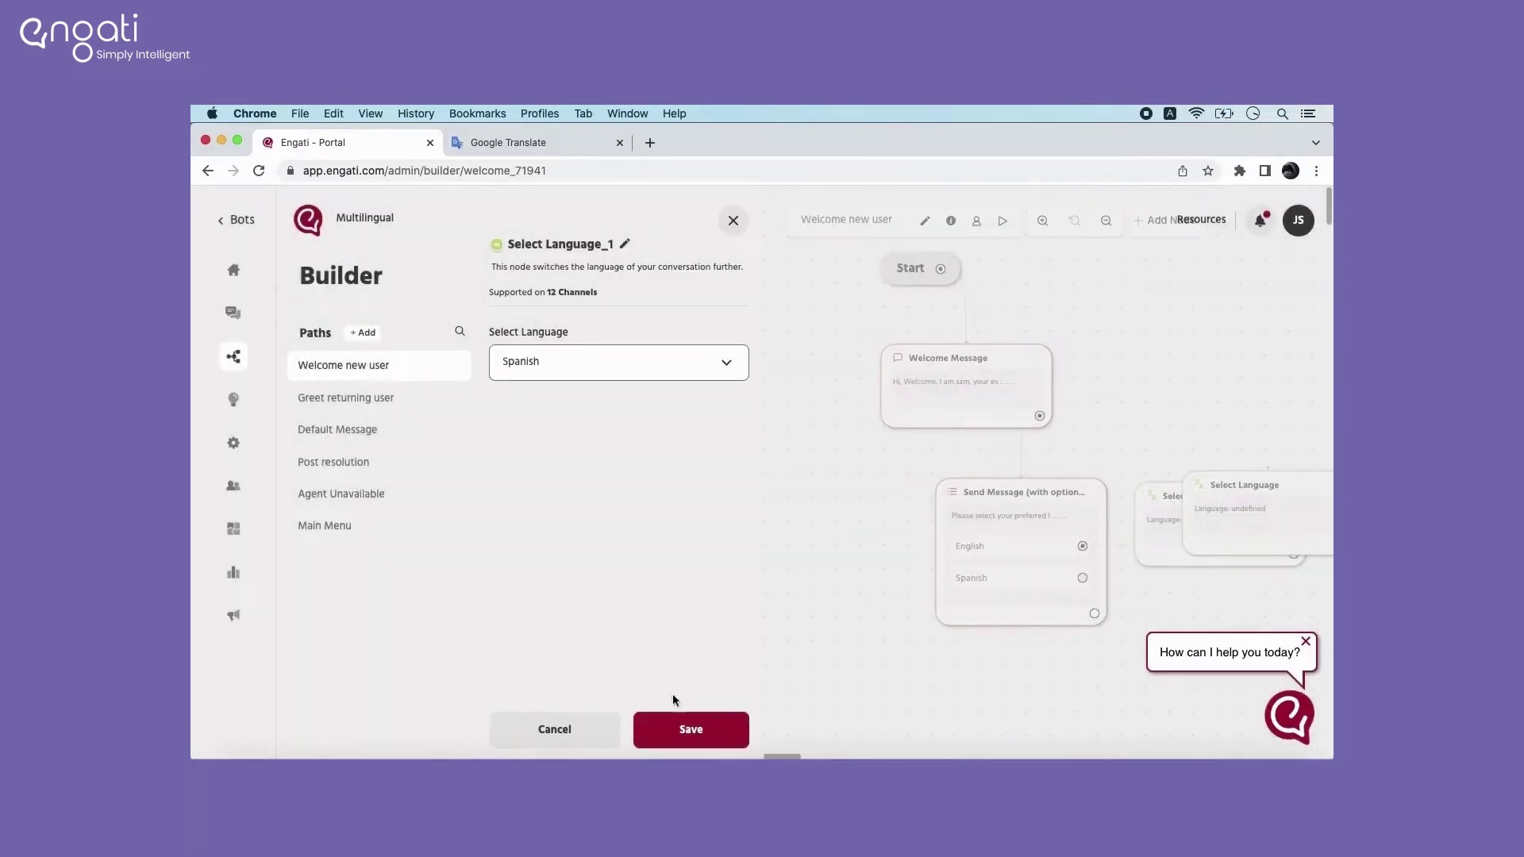
left_click(691, 732)
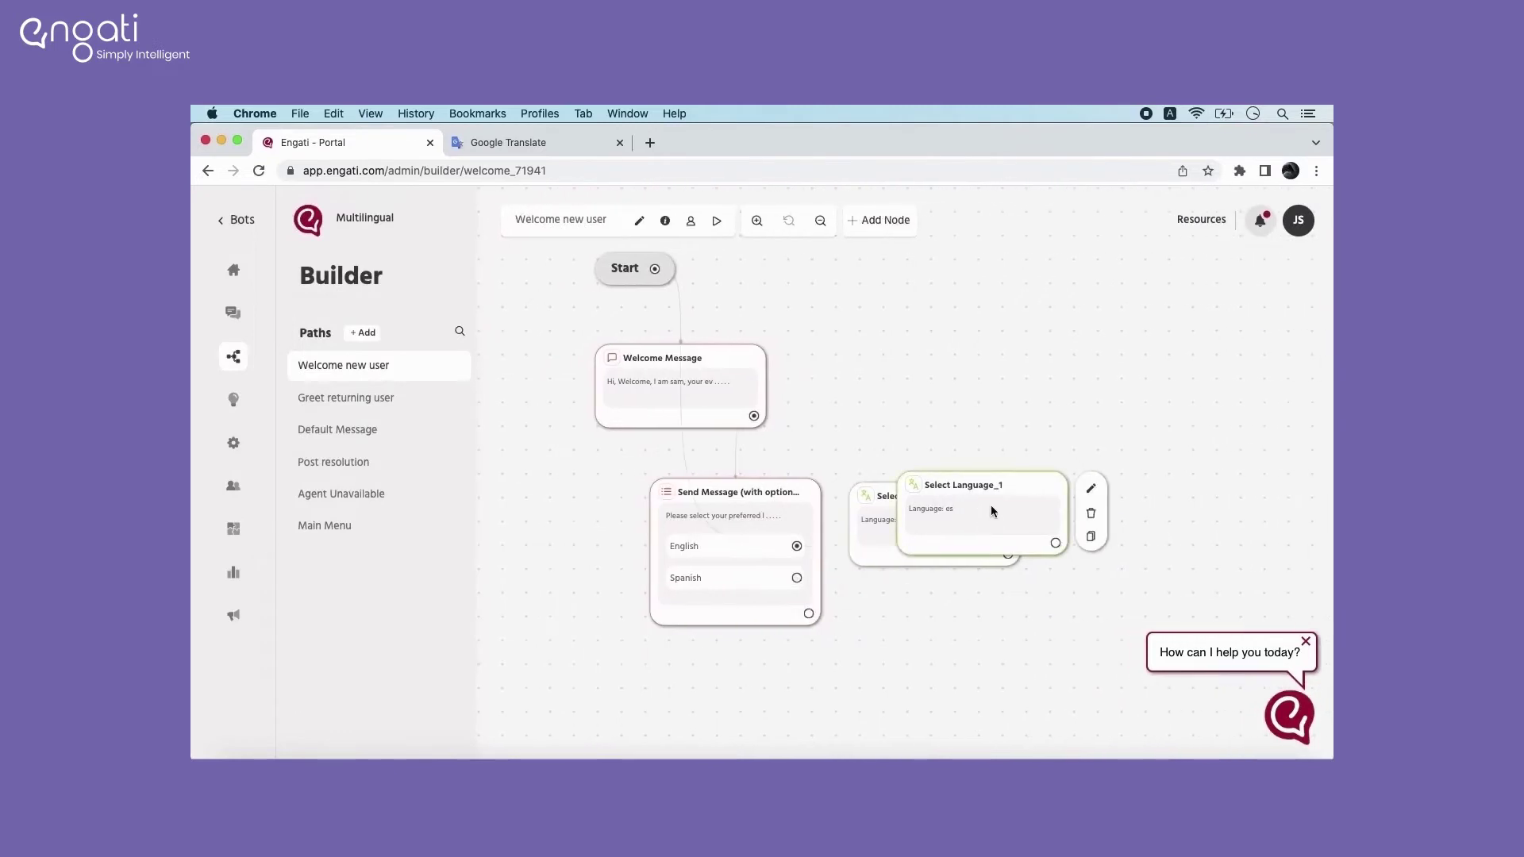
left_click_drag(991, 505, 966, 628)
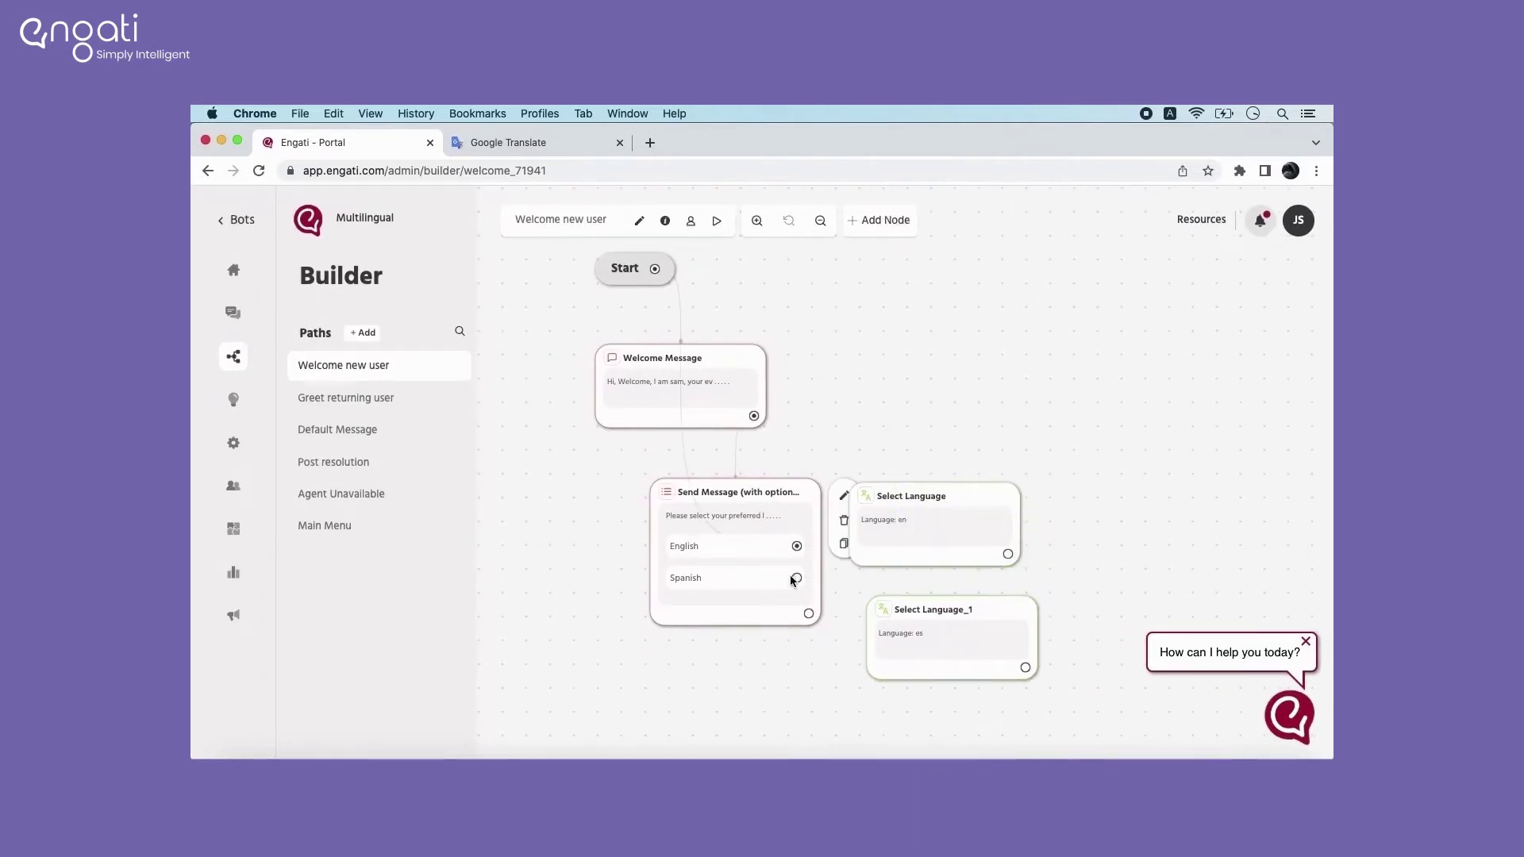
left_click_drag(797, 582, 922, 626)
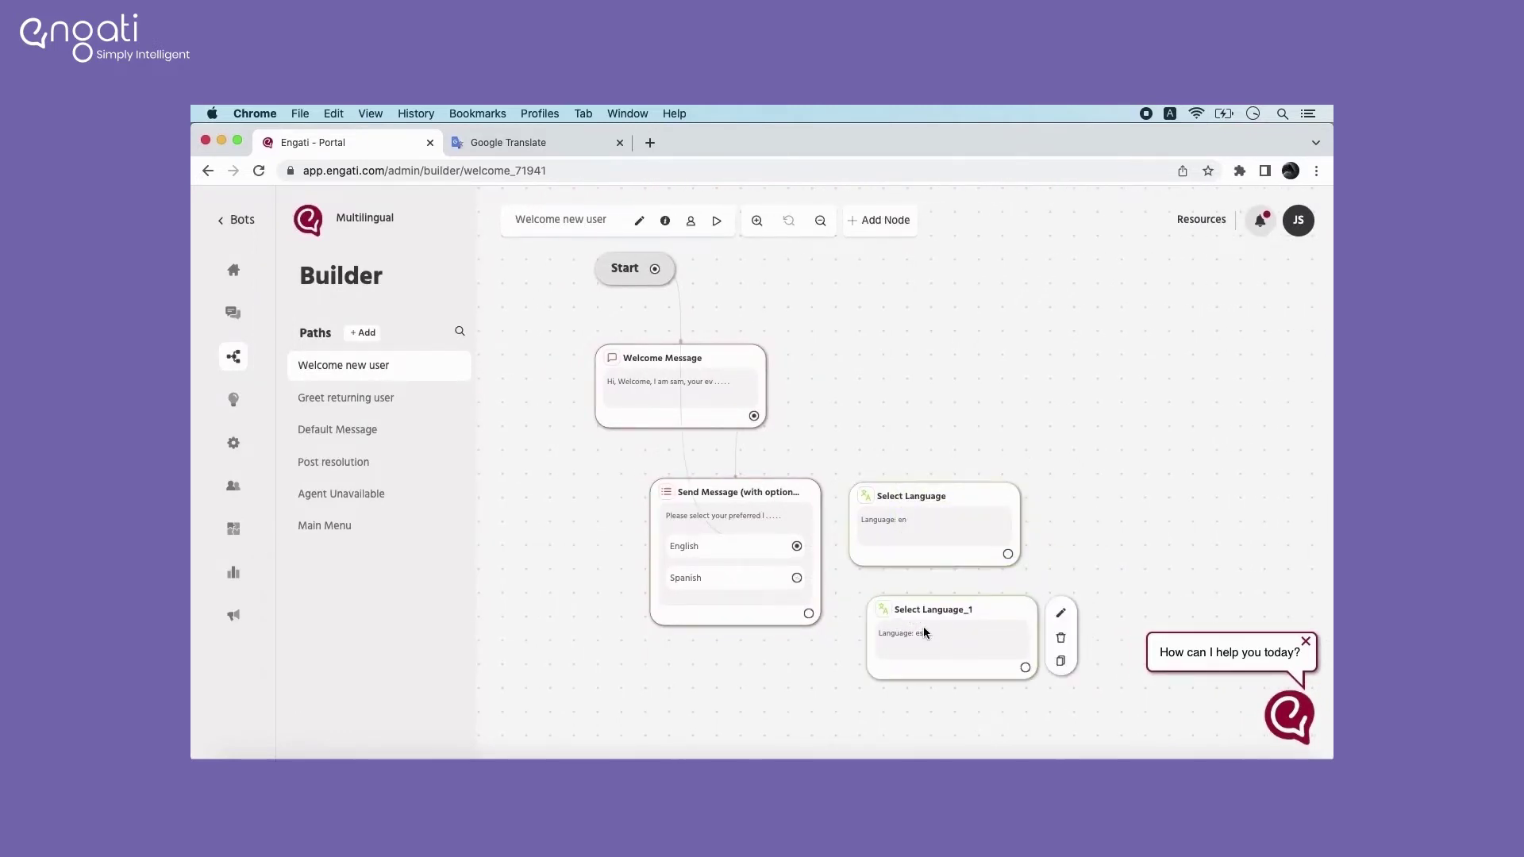
left_click(900, 231)
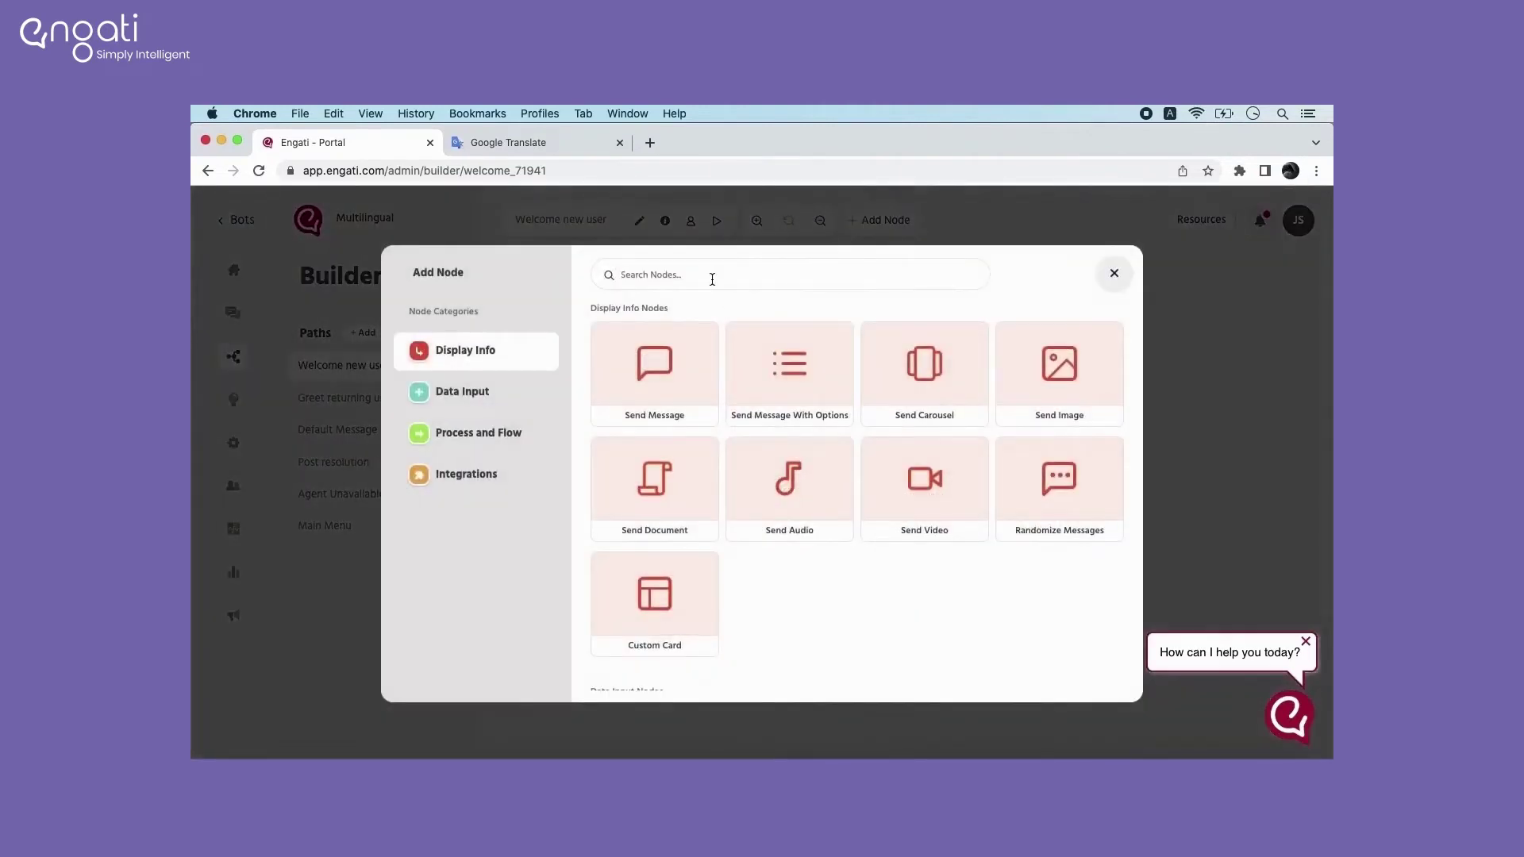
Step: Add a Trigger a path node that sends the conversation to Main Menu
type("Trigger")
left_click(634, 371)
left_click(614, 389)
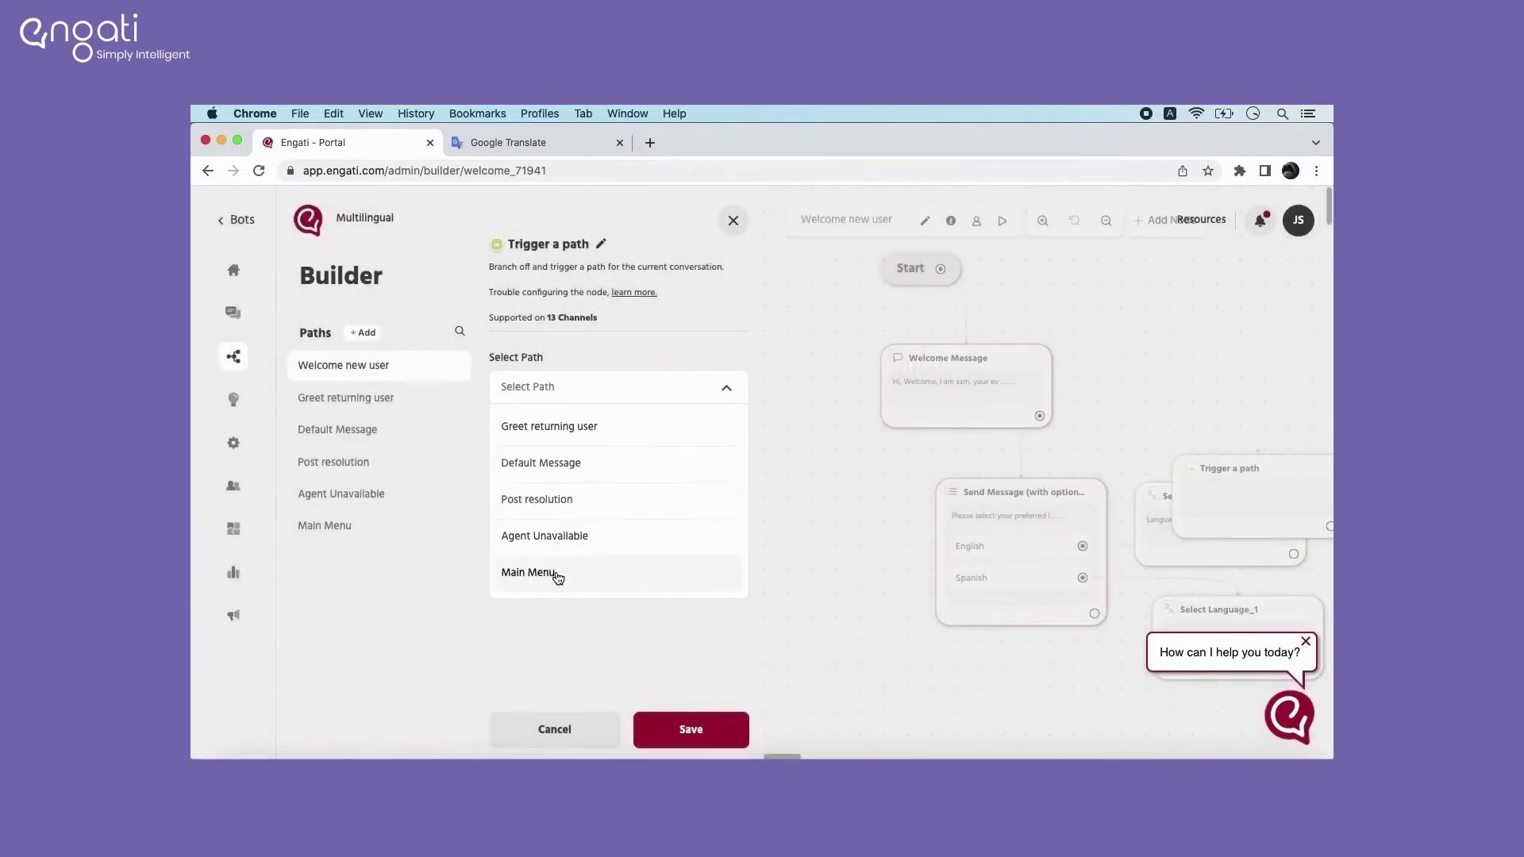
left_click(556, 573)
left_click(693, 742)
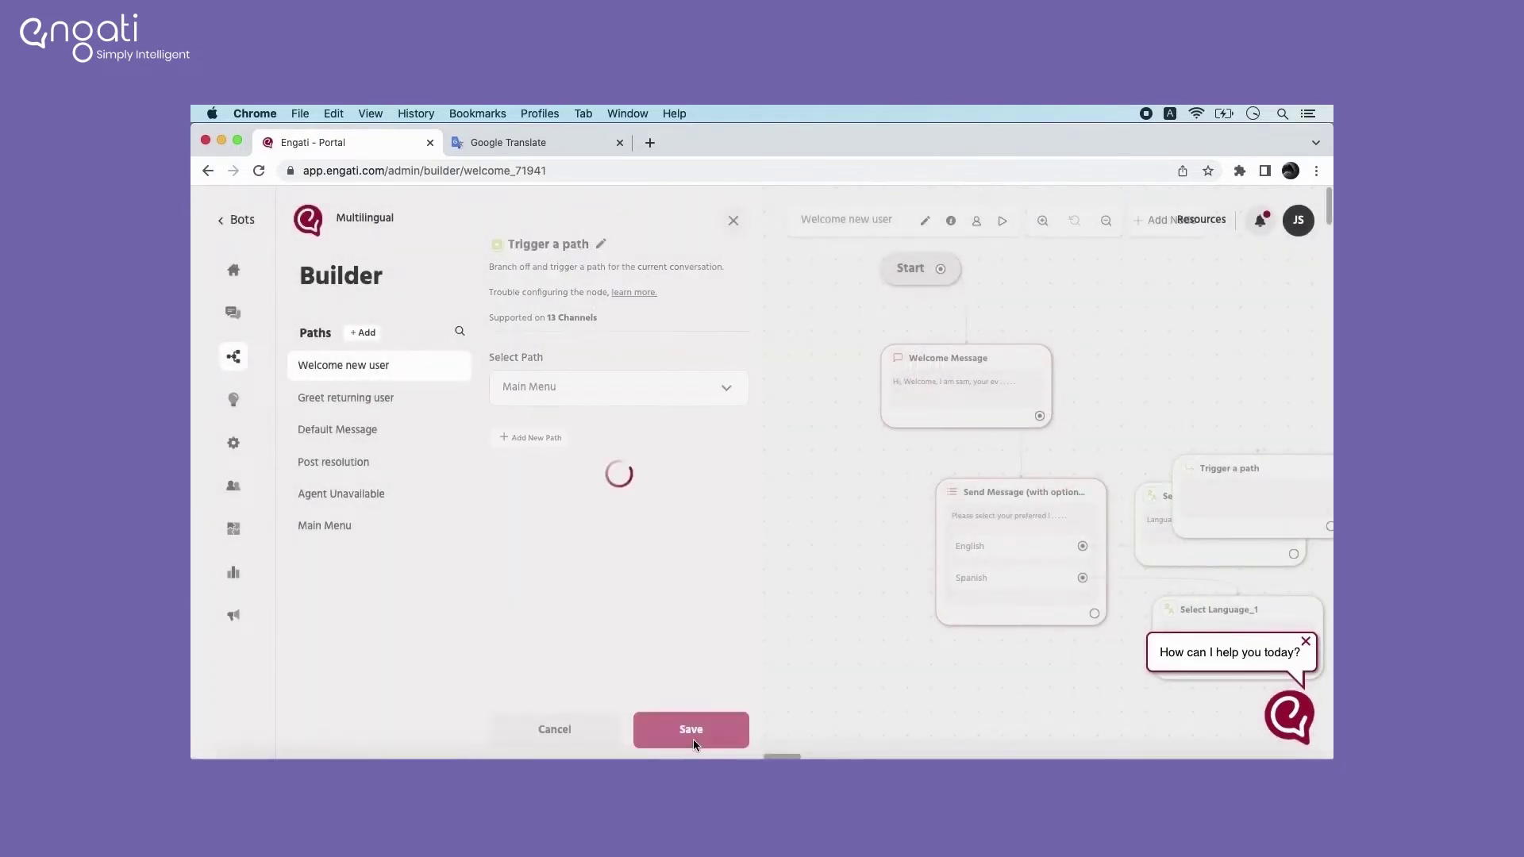
Step: Connect both Select Language nodes to the Trigger a path node
left_click_drag(971, 492, 1159, 556)
left_click_drag(1009, 554, 1097, 553)
left_click_drag(1026, 667, 1102, 560)
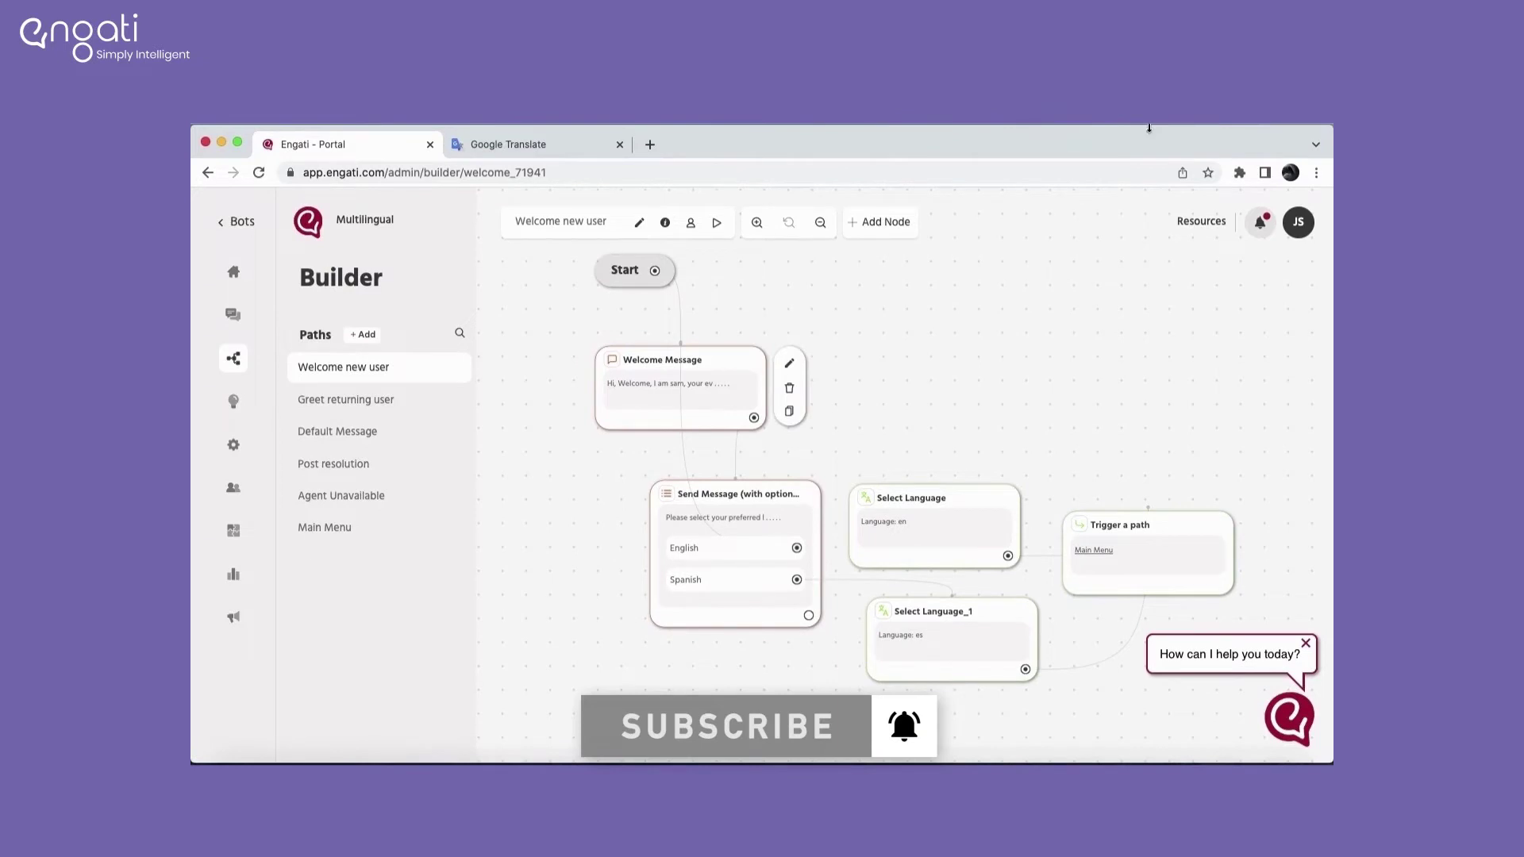
left_click(718, 225)
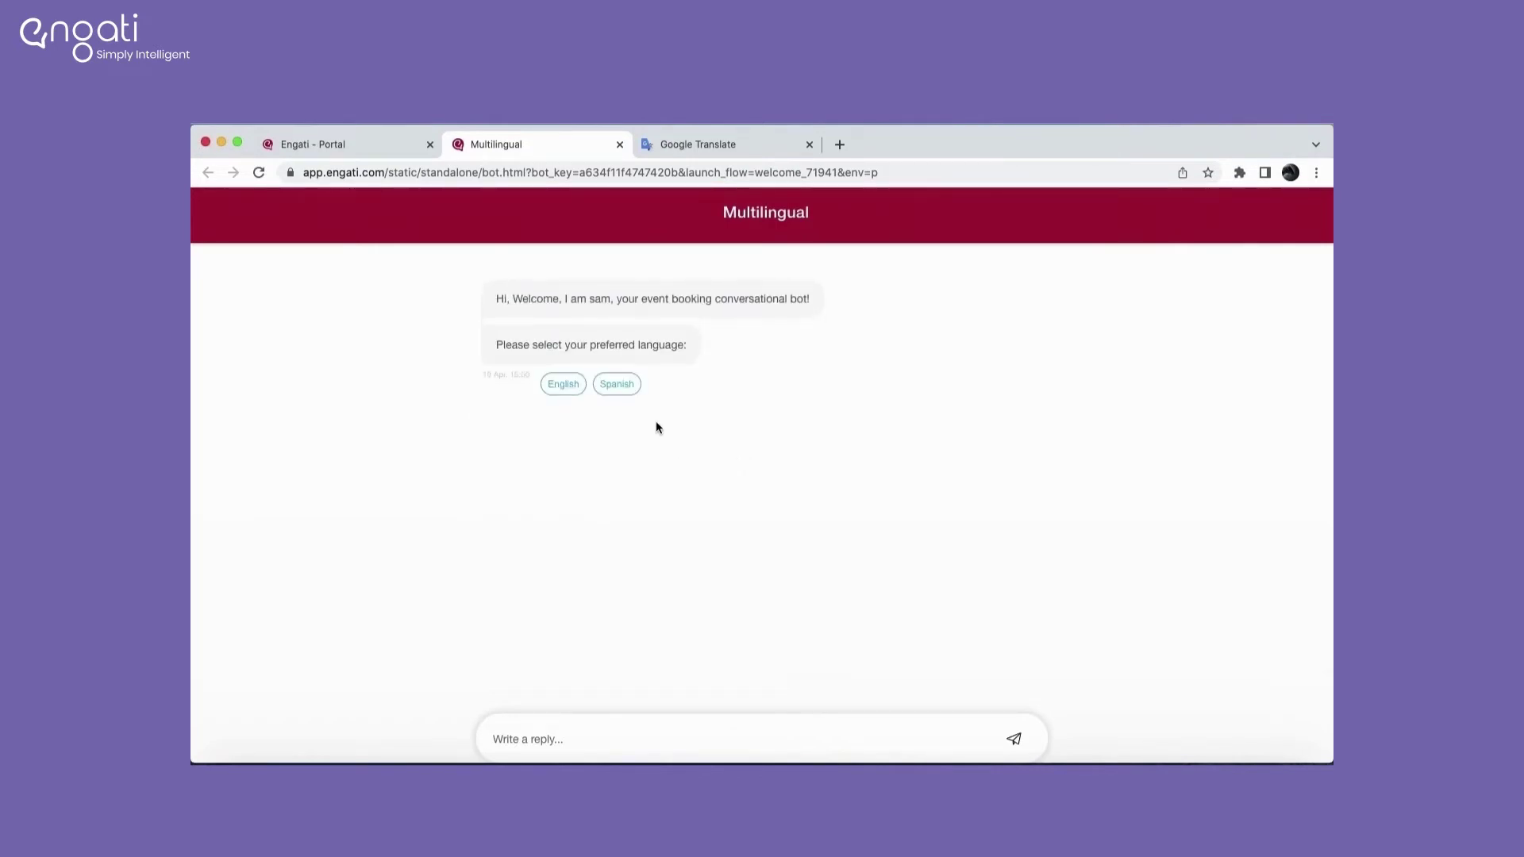
Step: In the test chat, choose Spanish, send a mobile number, and book 30 April 2022
left_click(623, 385)
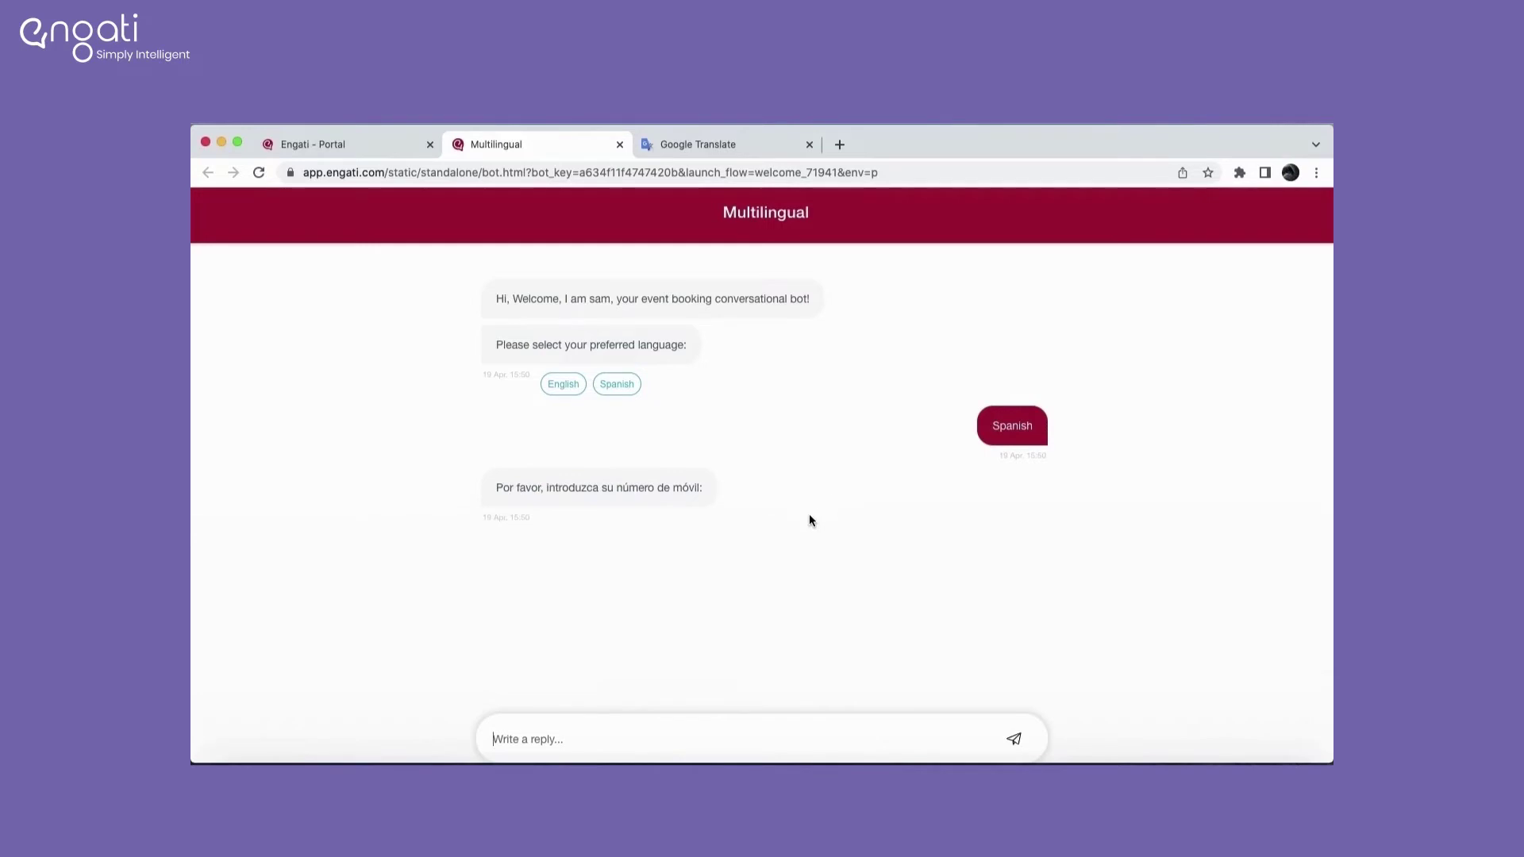
left_click(611, 749)
key("Return")
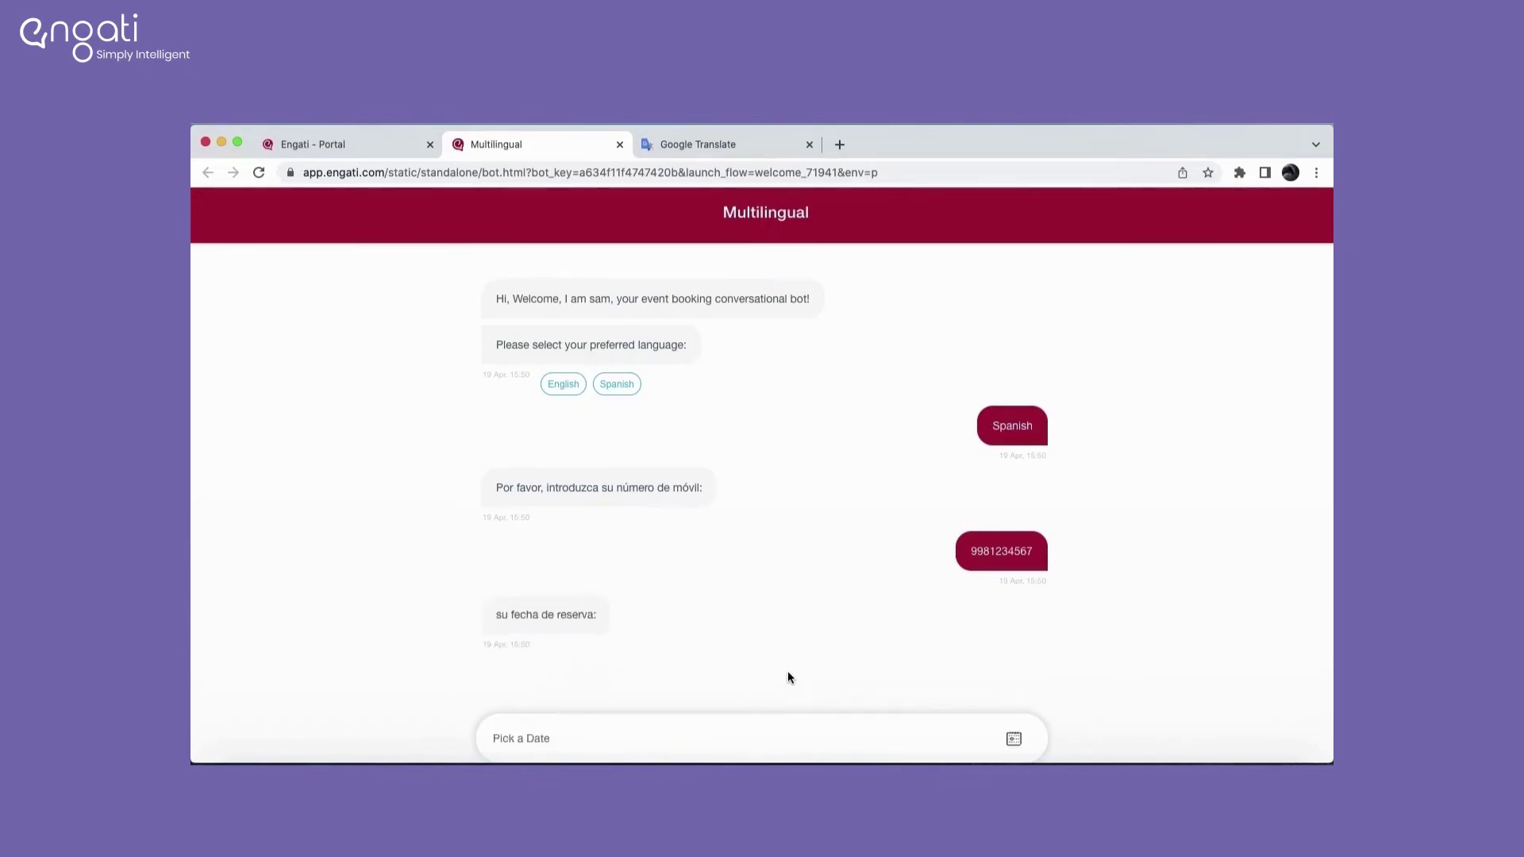
left_click(711, 740)
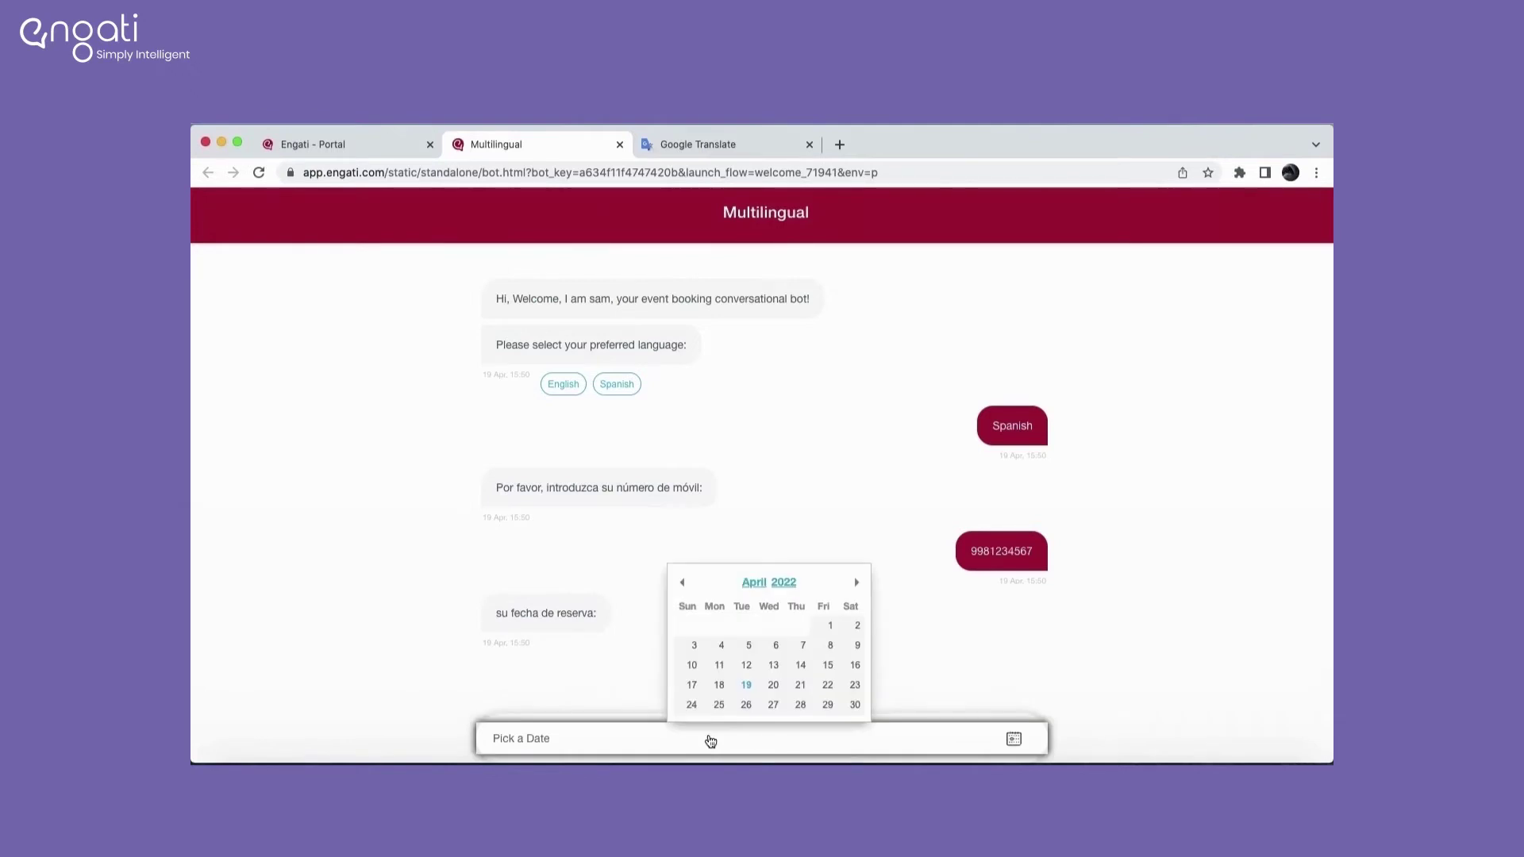
left_click(850, 703)
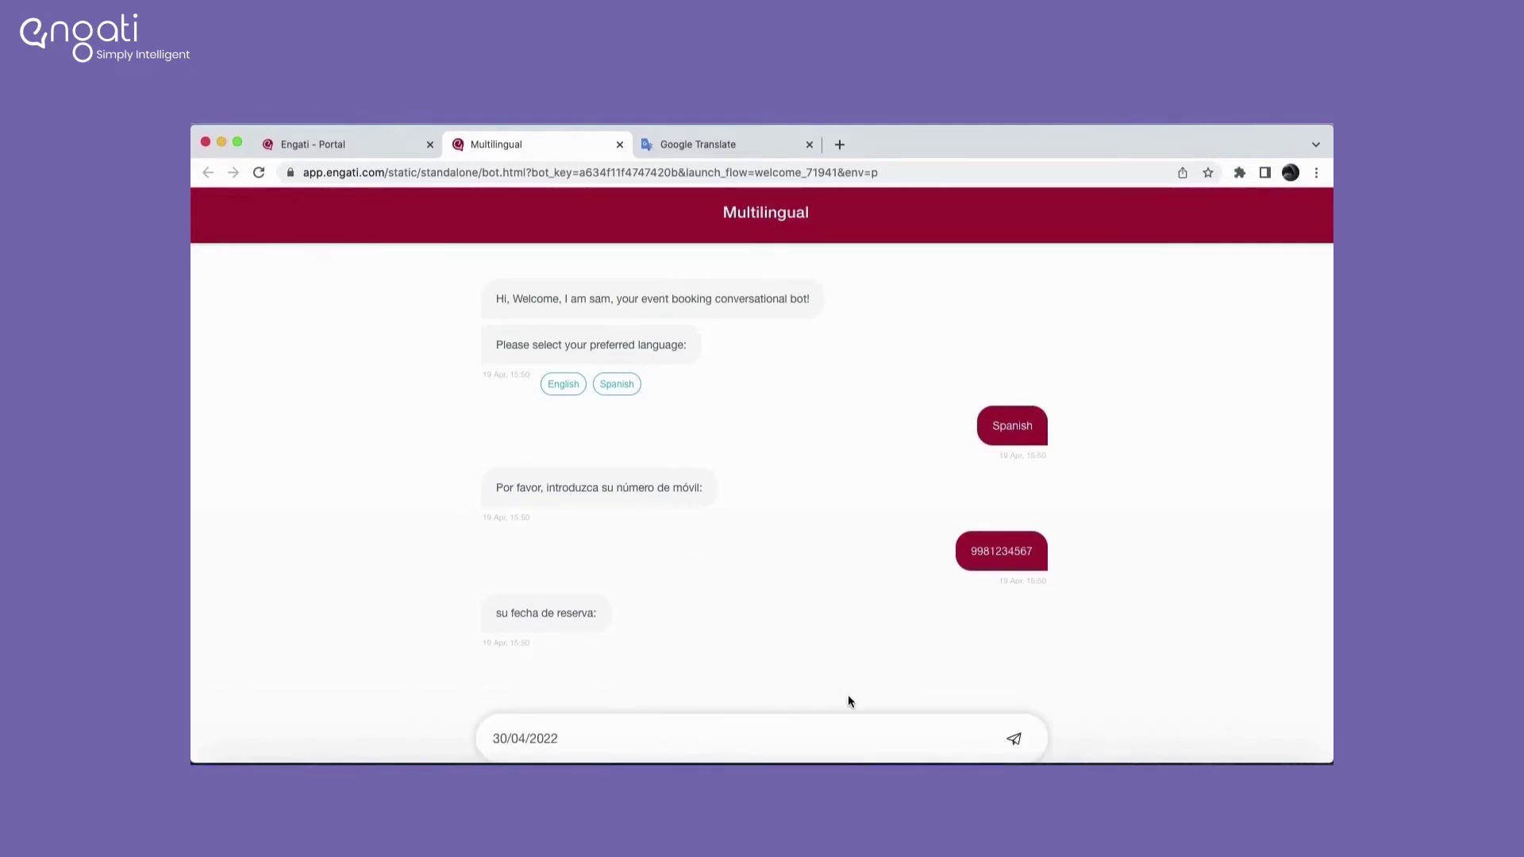
key("Return")
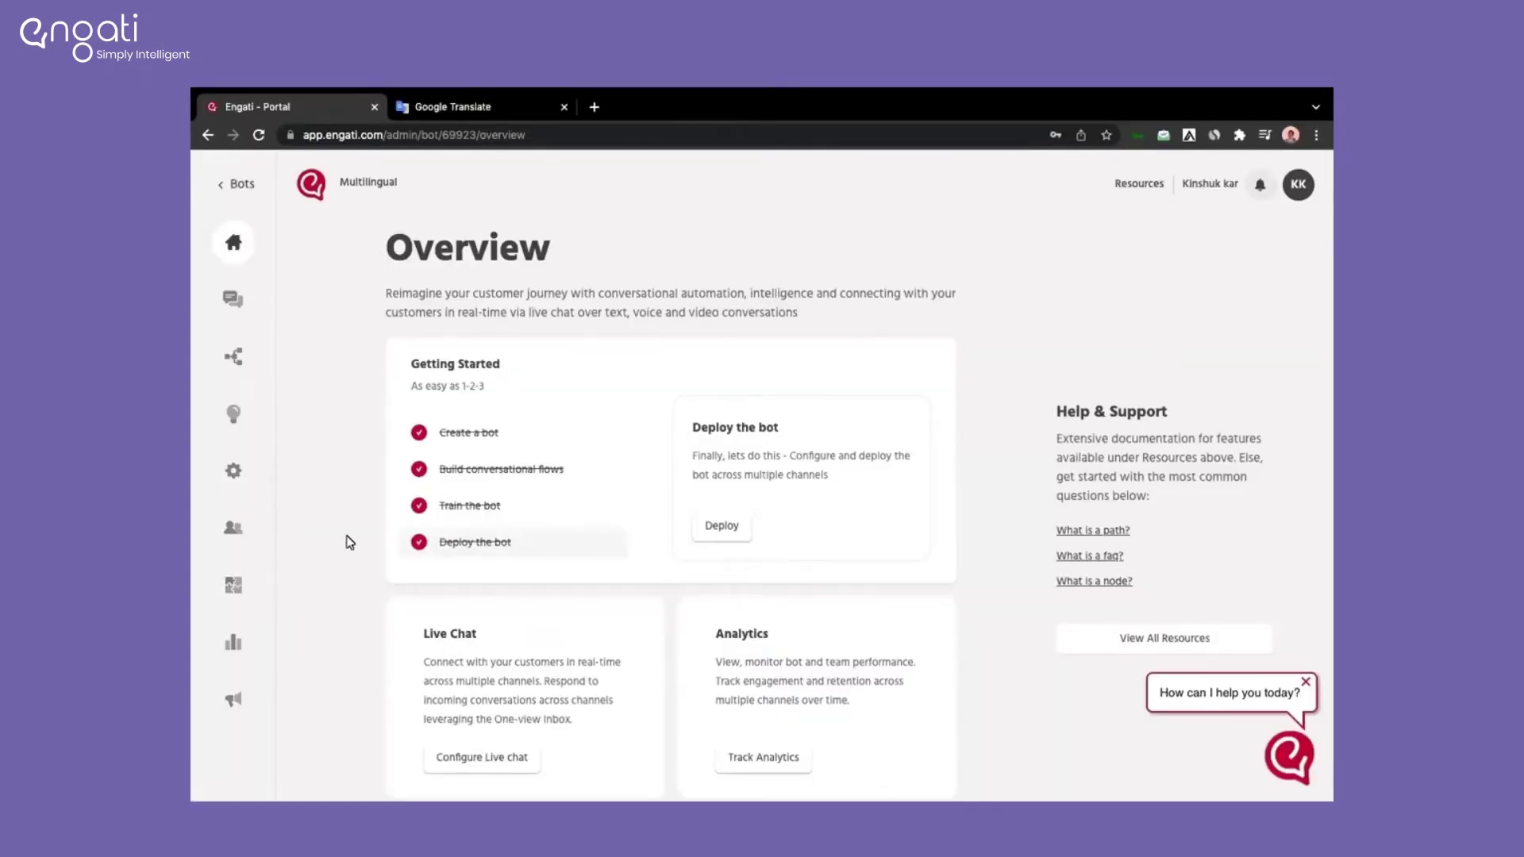
Step: Check the accounts connected to Google Translate under Cloud Integrations
left_click(235, 585)
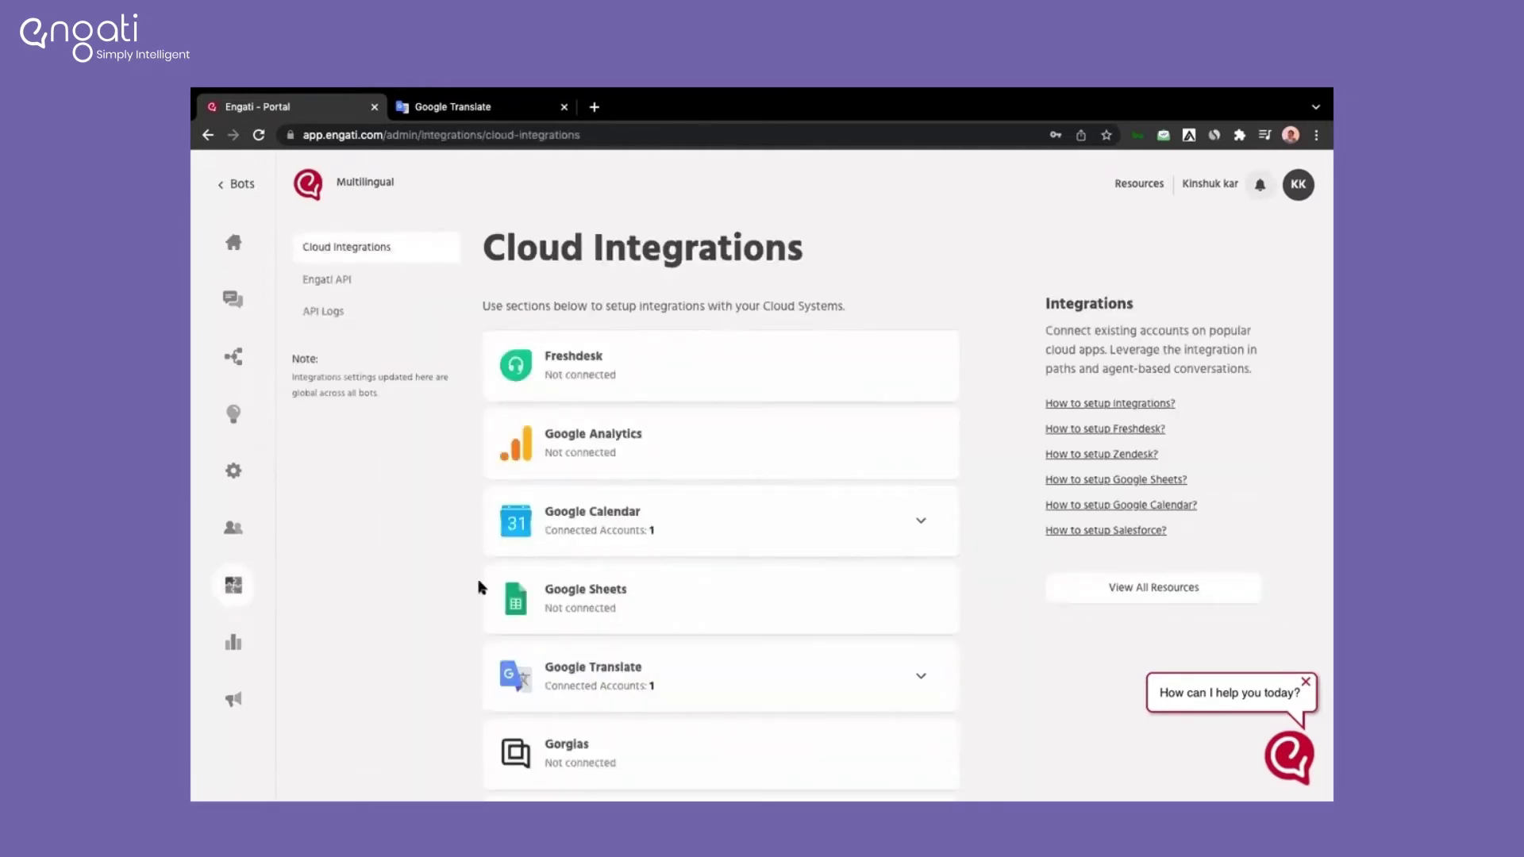
scroll(763, 579, "down", 3)
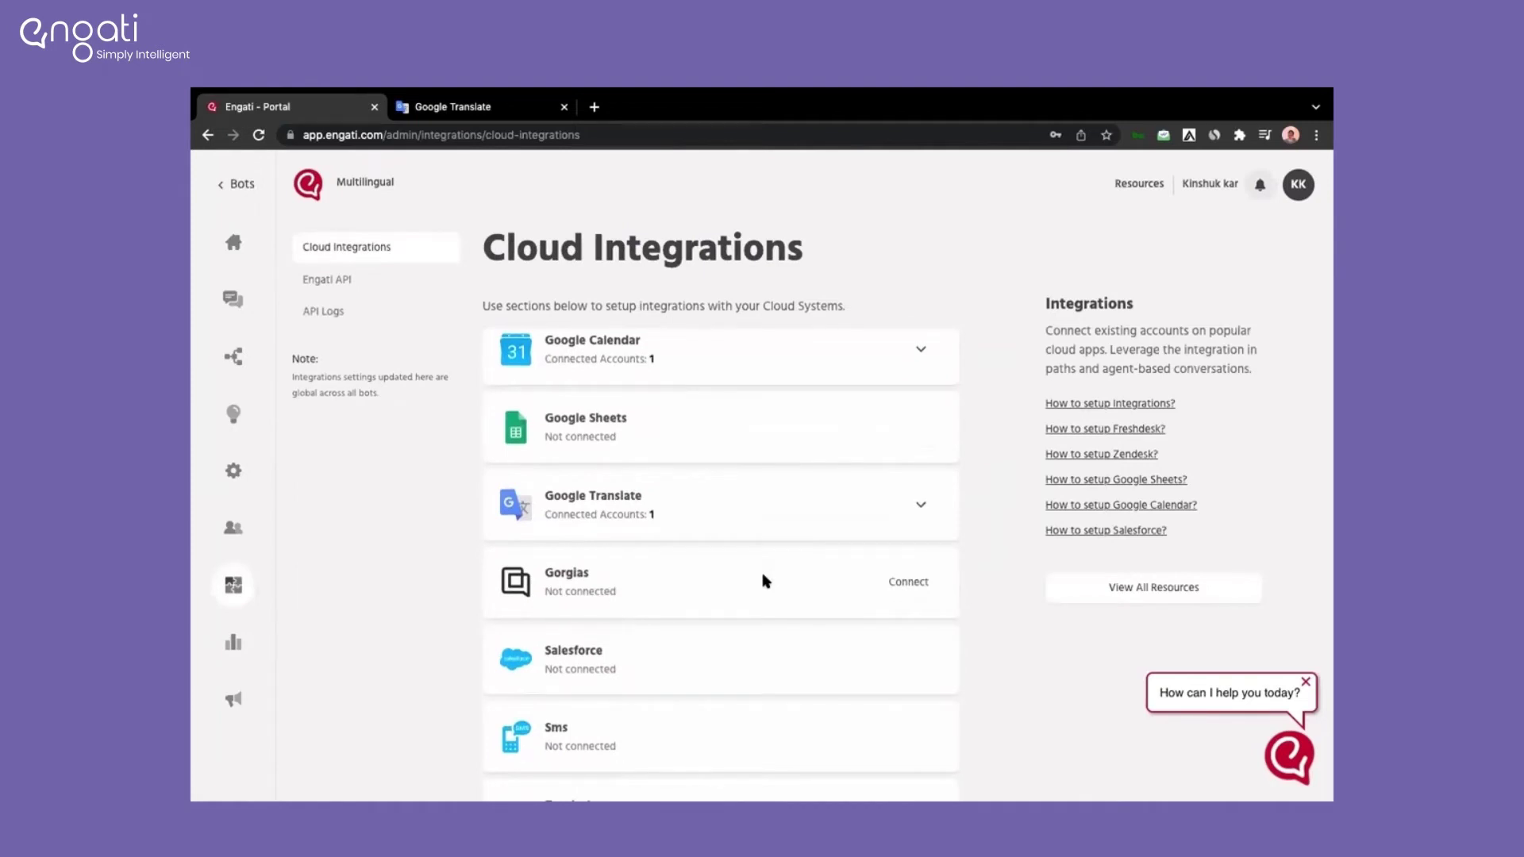
left_click(724, 505)
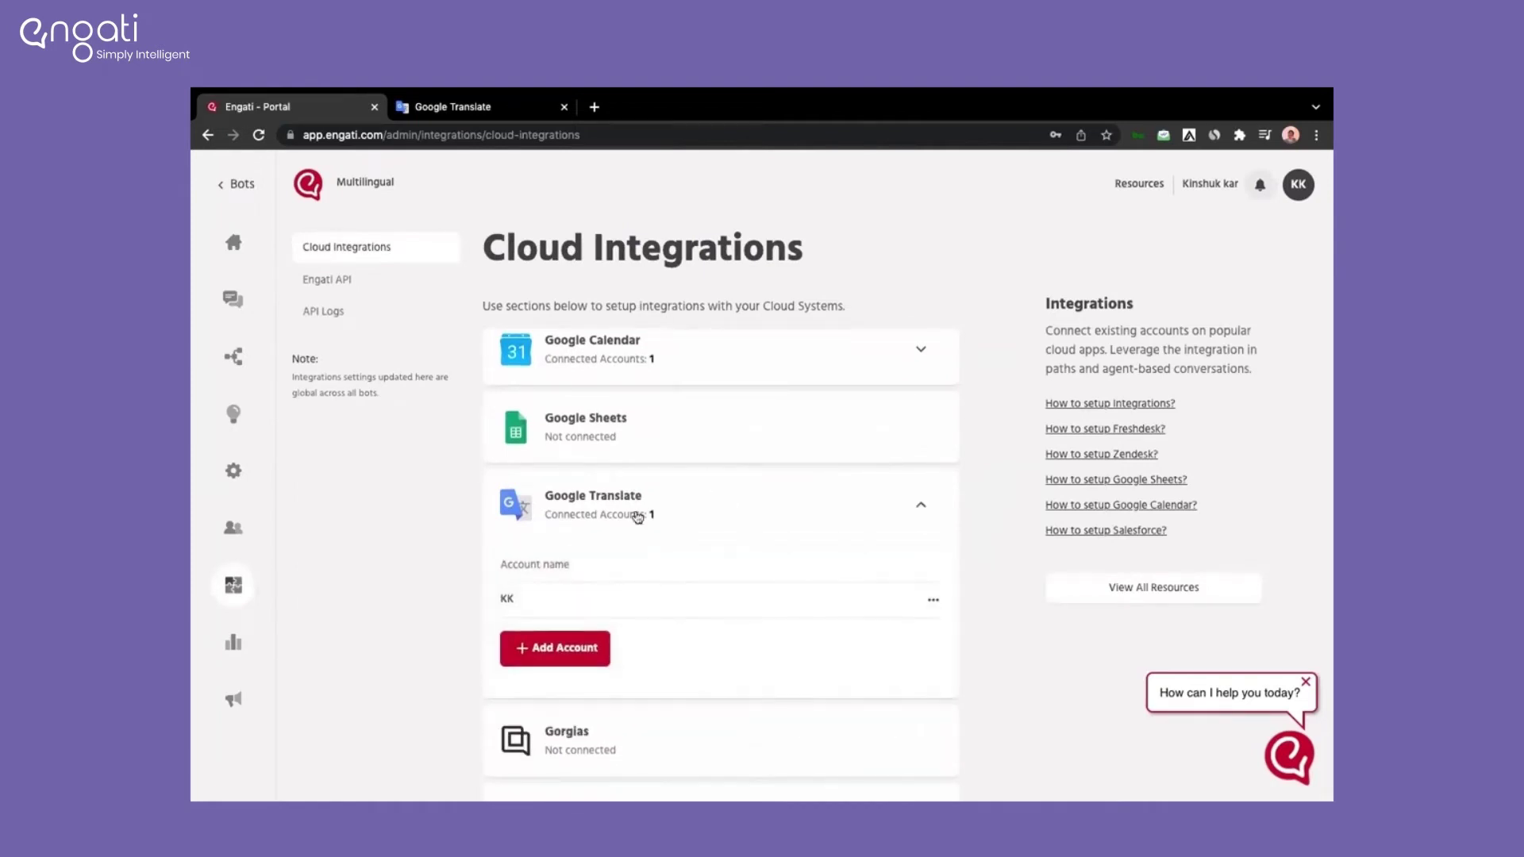
scroll(634, 526, "down", 1)
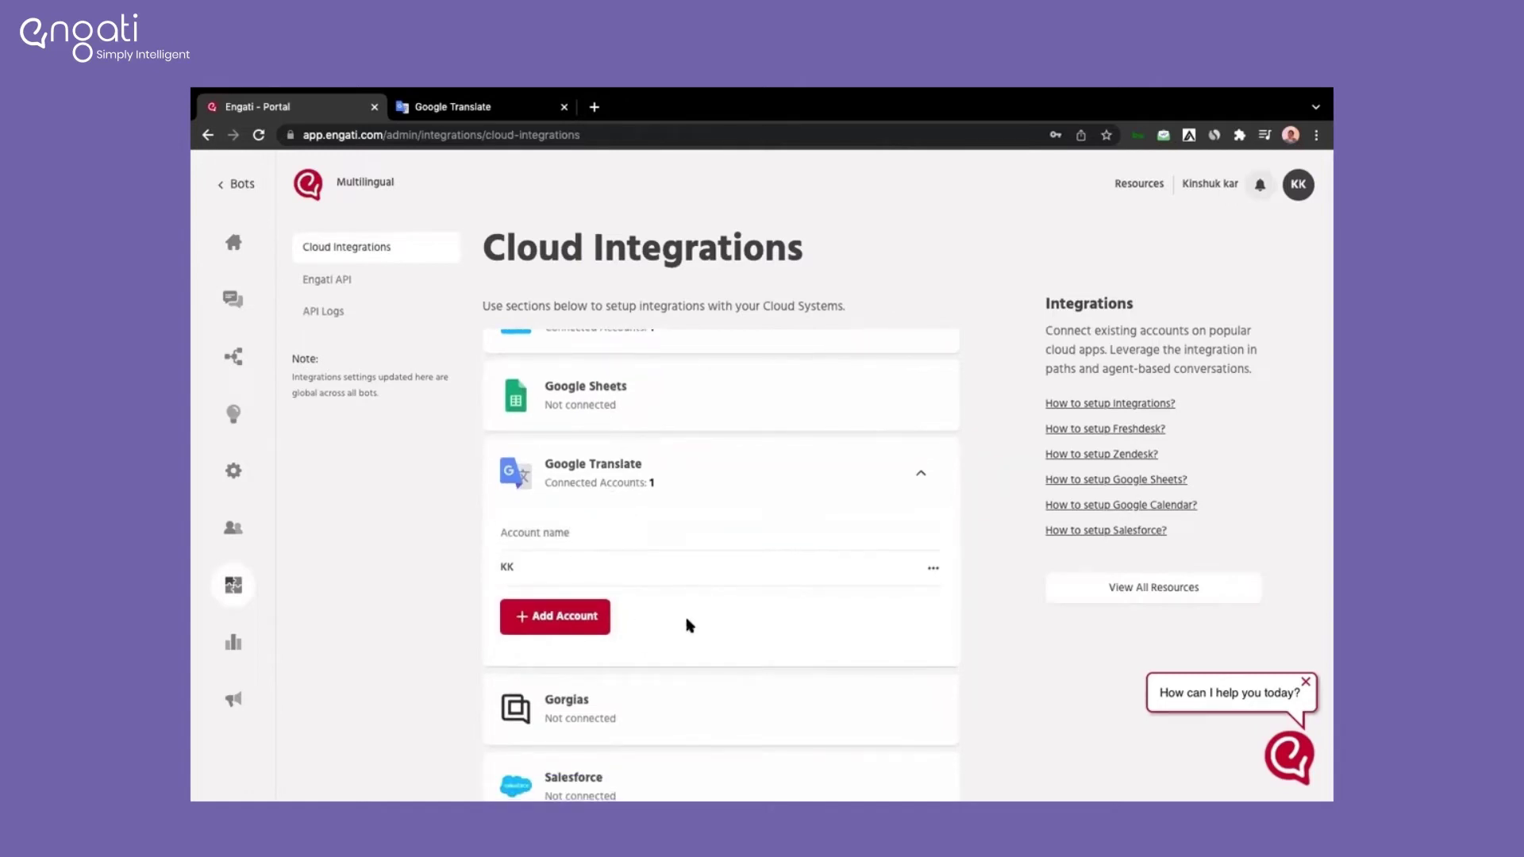
scroll(689, 626, "down", 1)
Step: Choose the connected account in the bot's Google Translate integration and save it
left_click(247, 470)
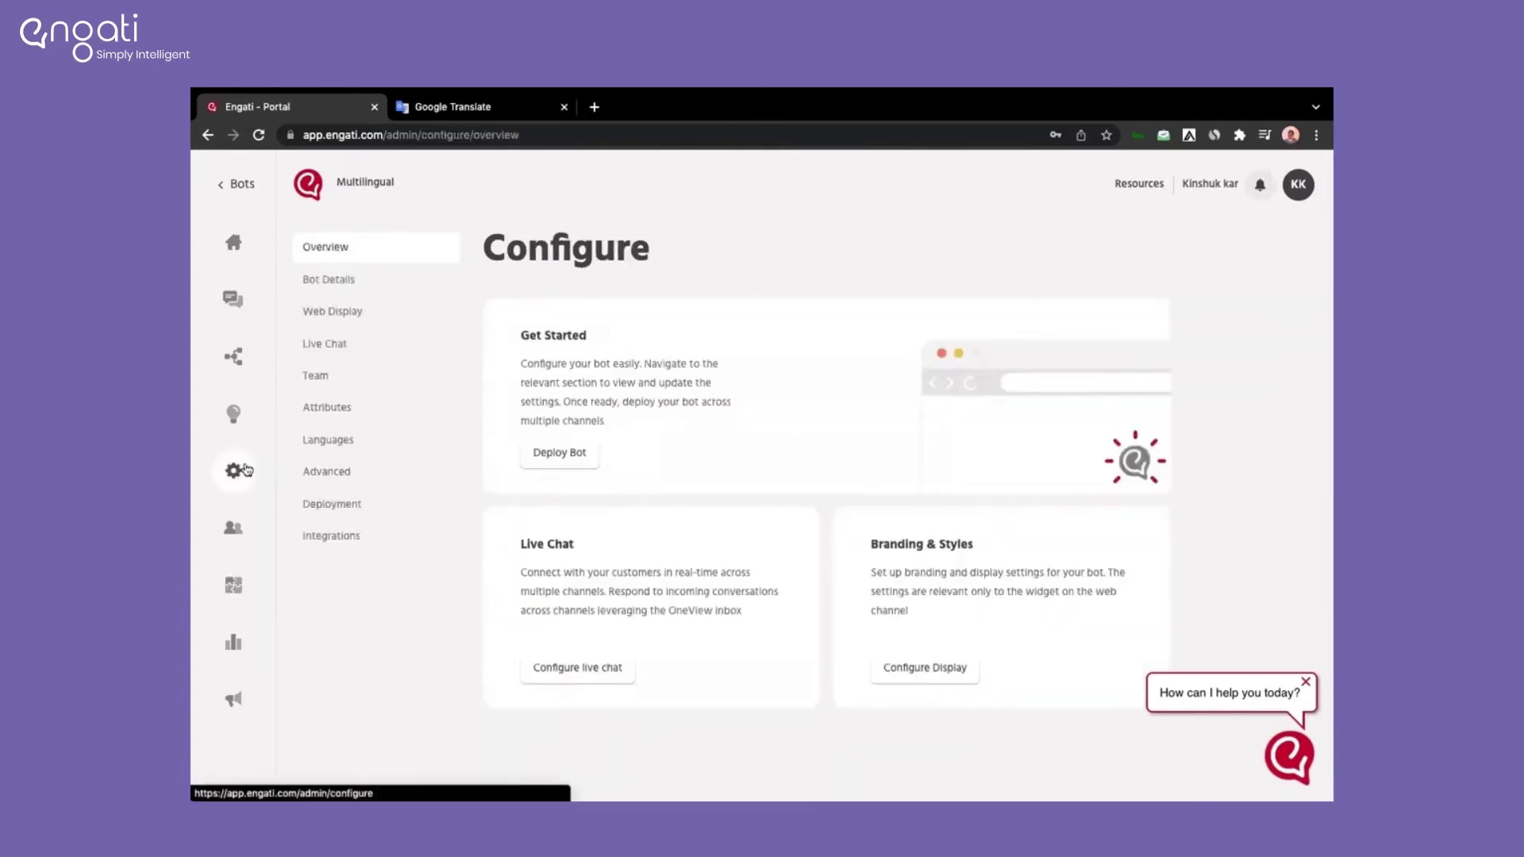
left_click(380, 540)
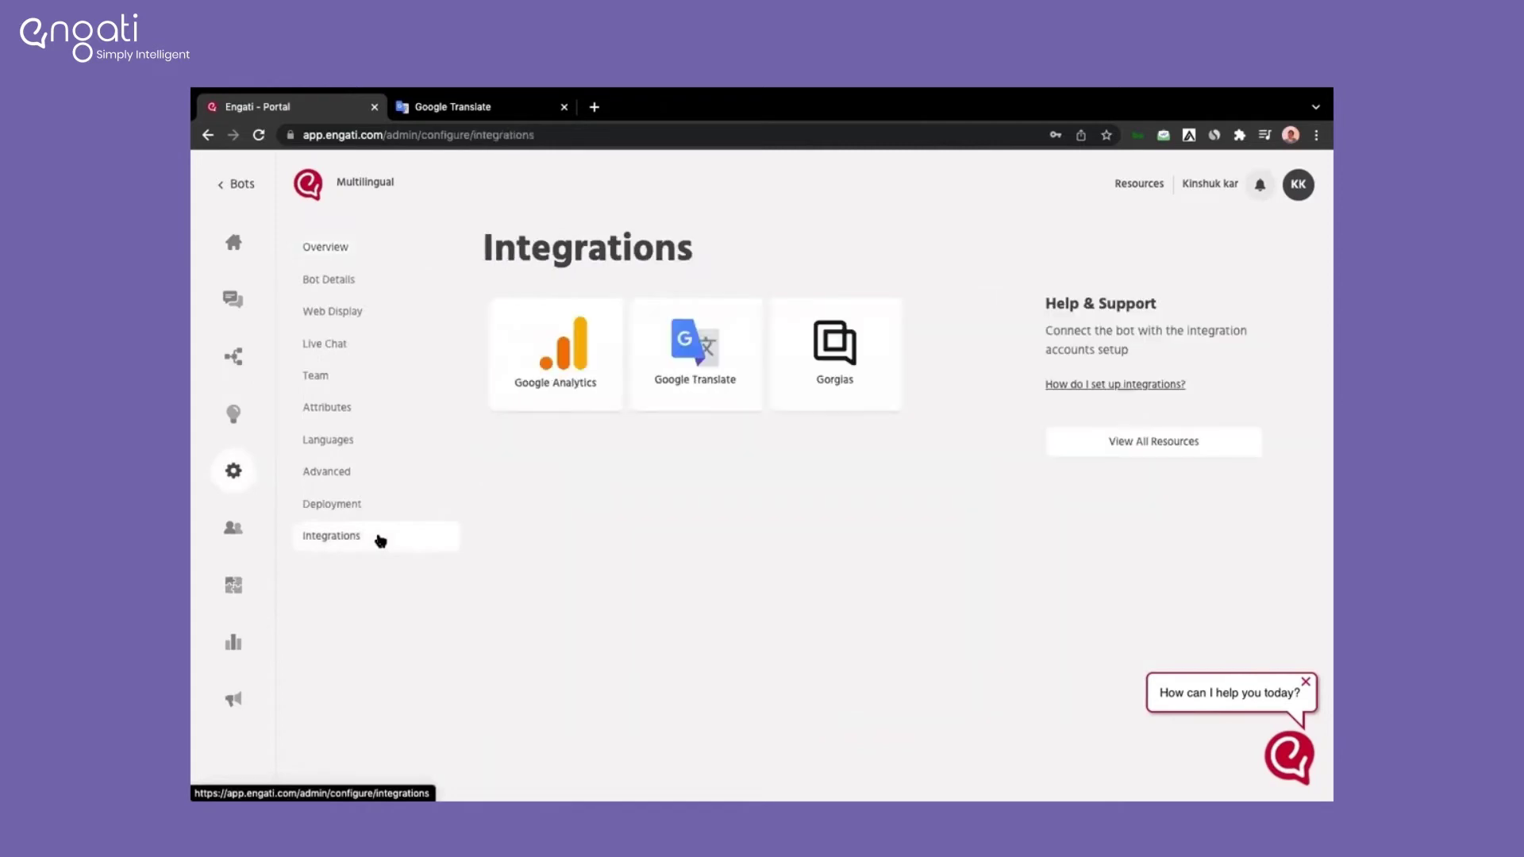
left_click(686, 343)
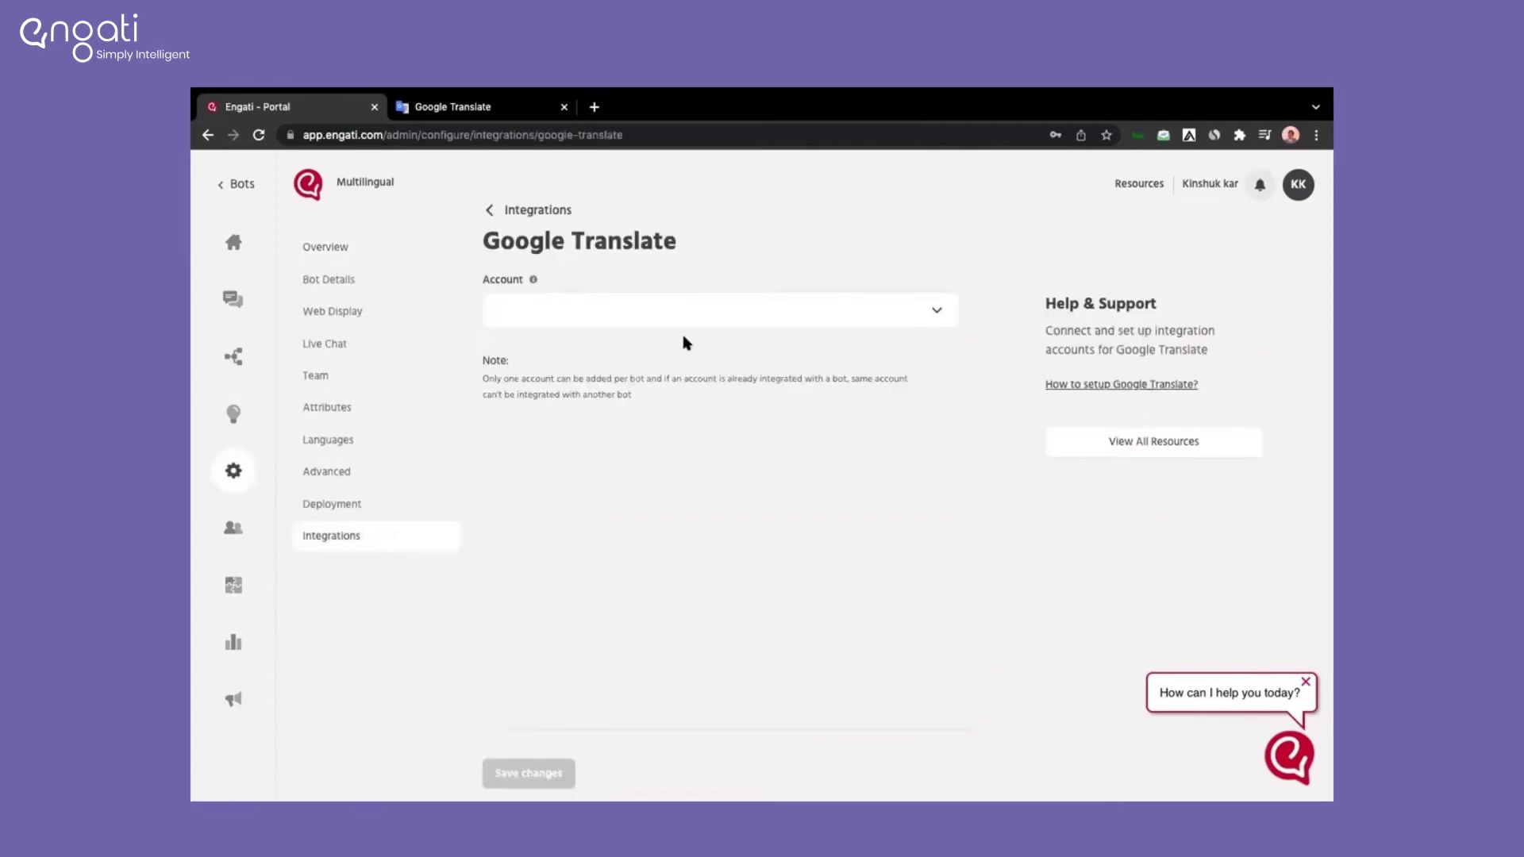
left_click(736, 308)
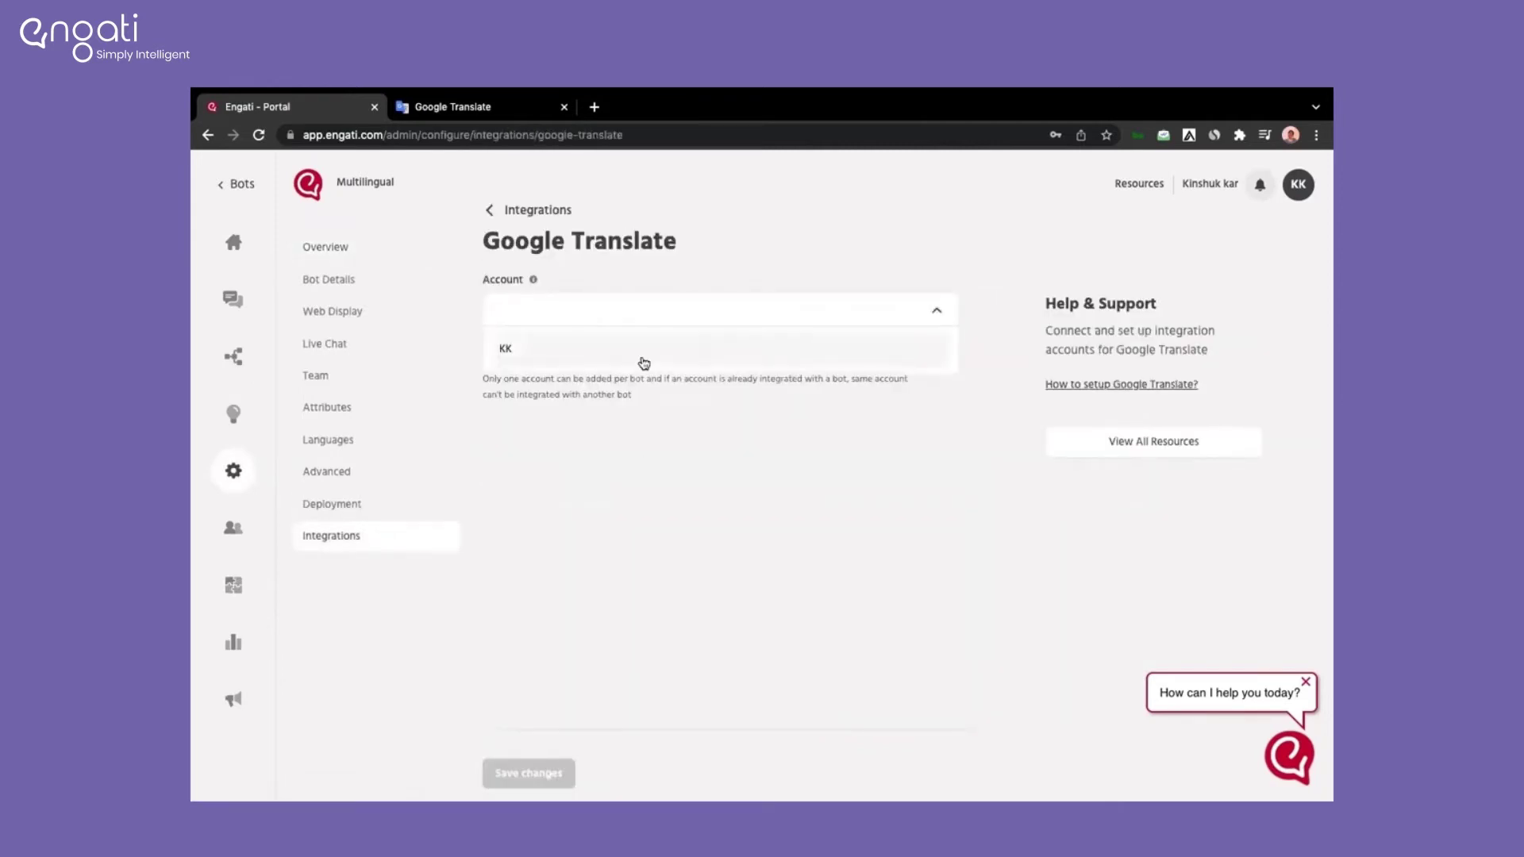
left_click(644, 361)
left_click(550, 770)
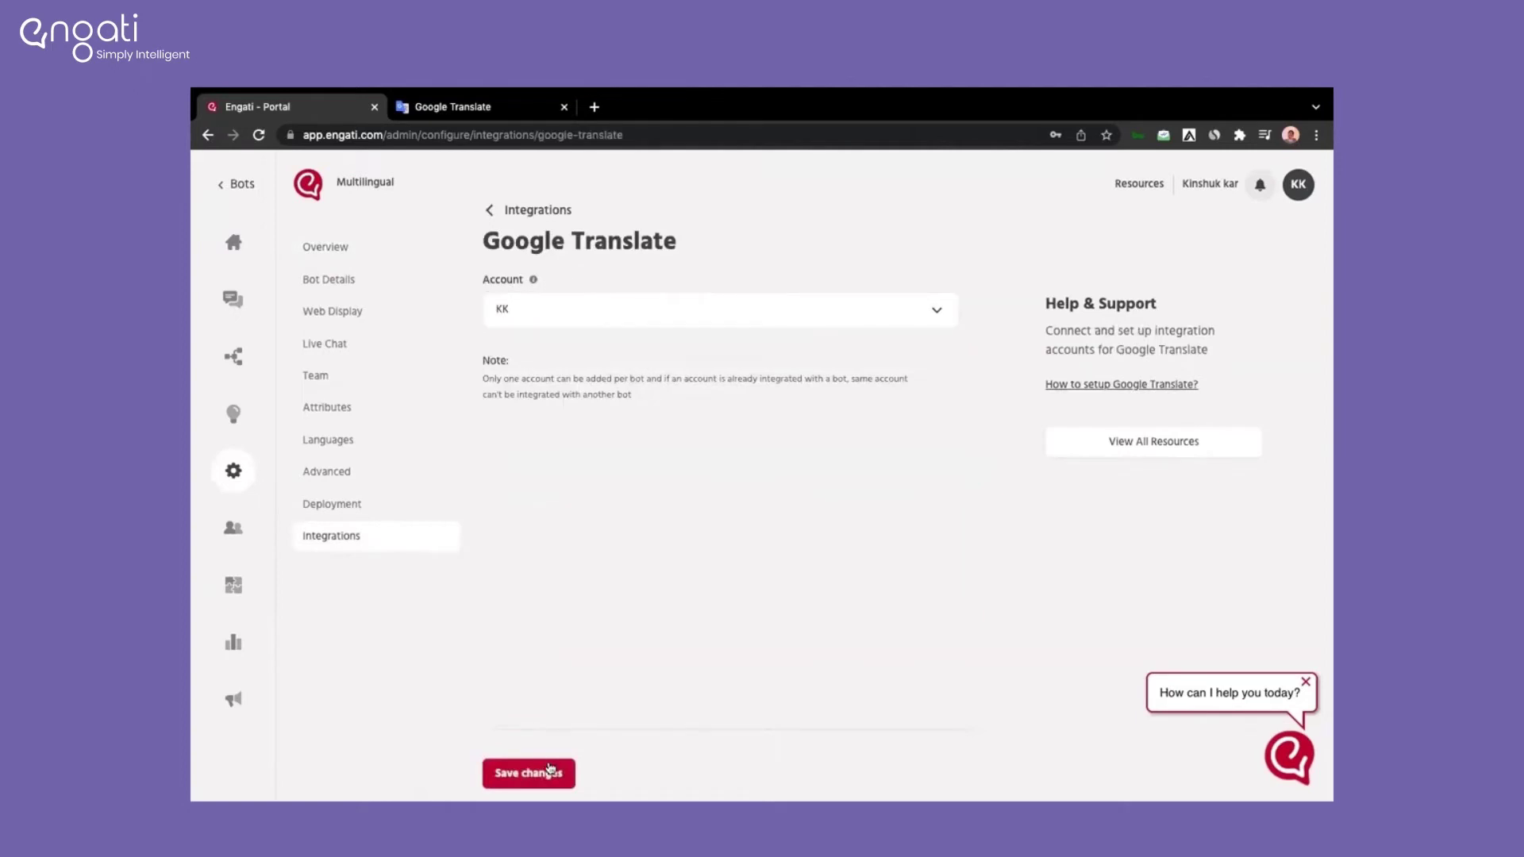